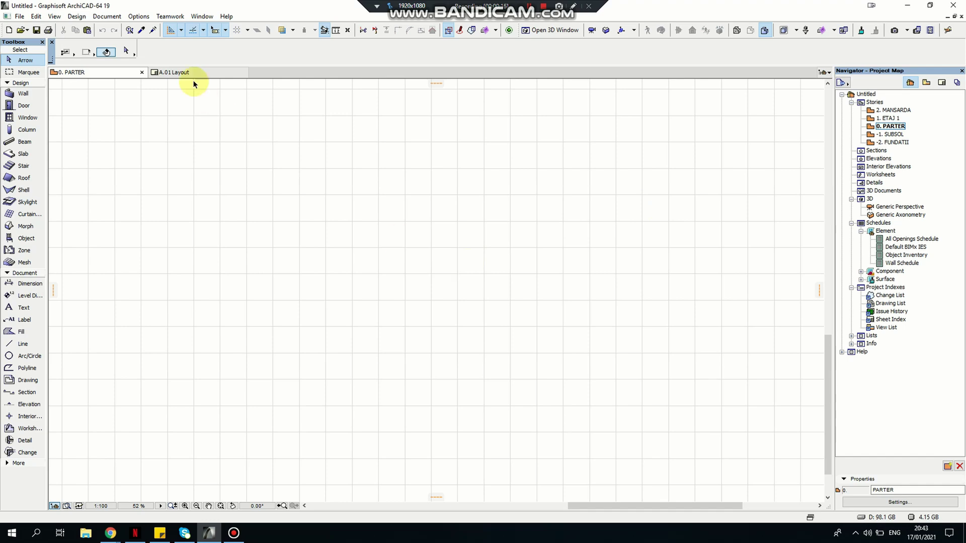
Set the project's working units to millimeter for both the model unit and the layout unit
click(139, 17)
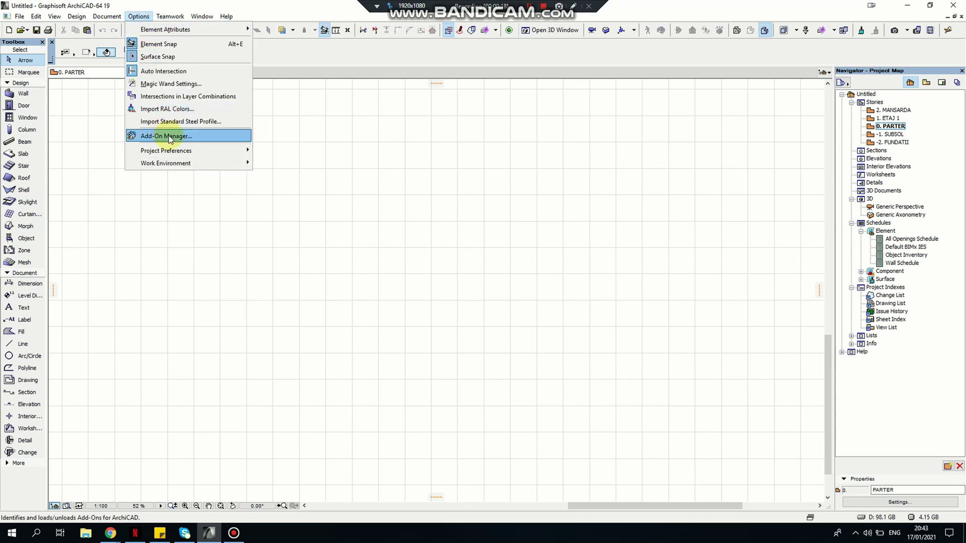
mouse_move(183, 164)
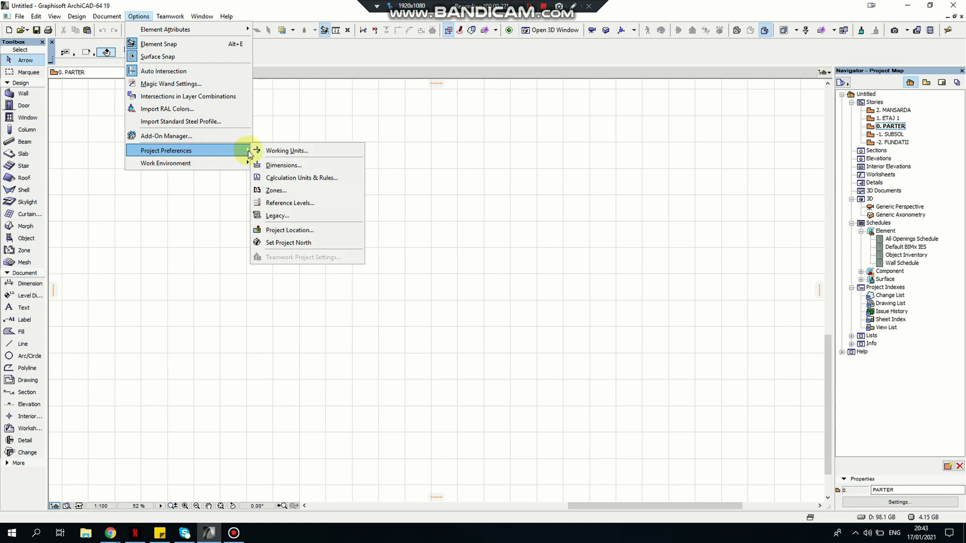
click(271, 151)
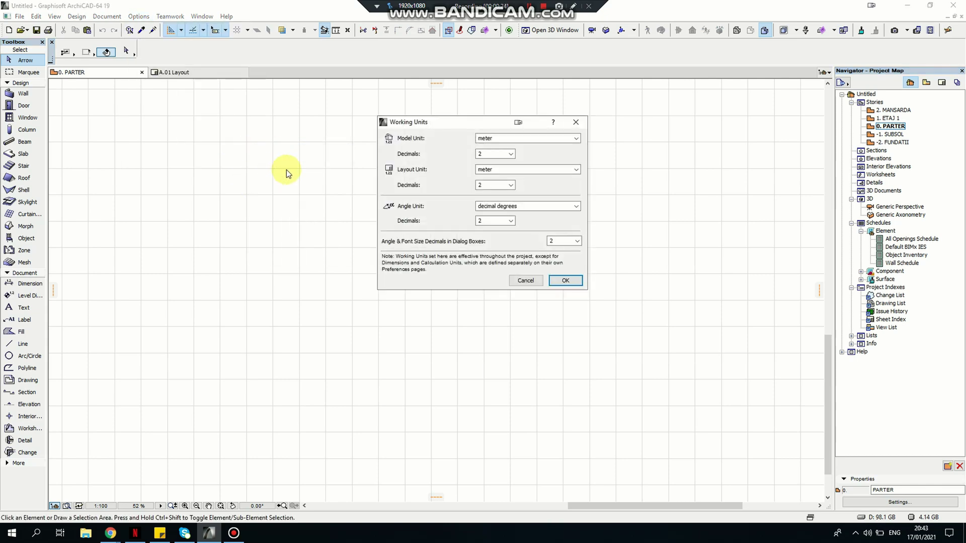
click(496, 134)
click(490, 159)
click(481, 171)
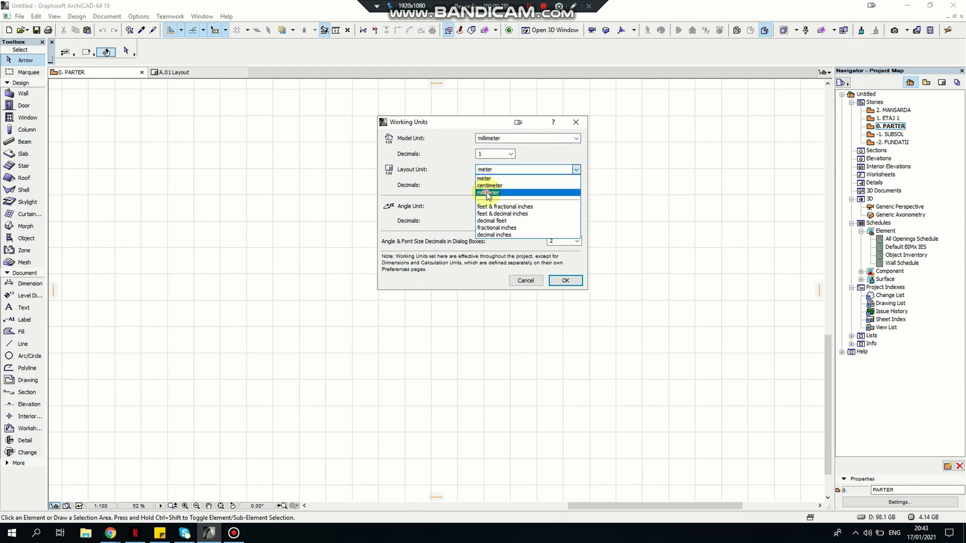
click(485, 190)
click(565, 281)
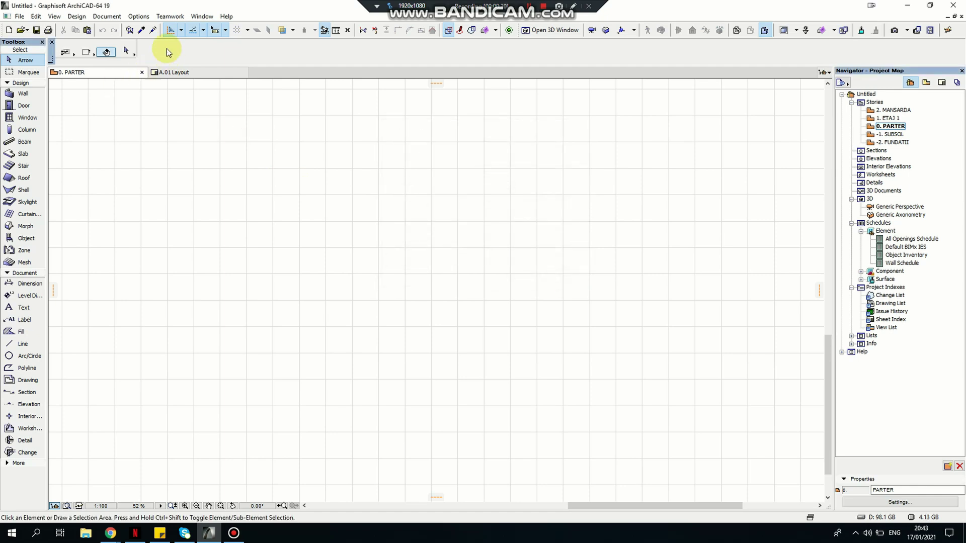
Set the linear dimension unit to millimeter in the project's dimension preferences
click(115, 22)
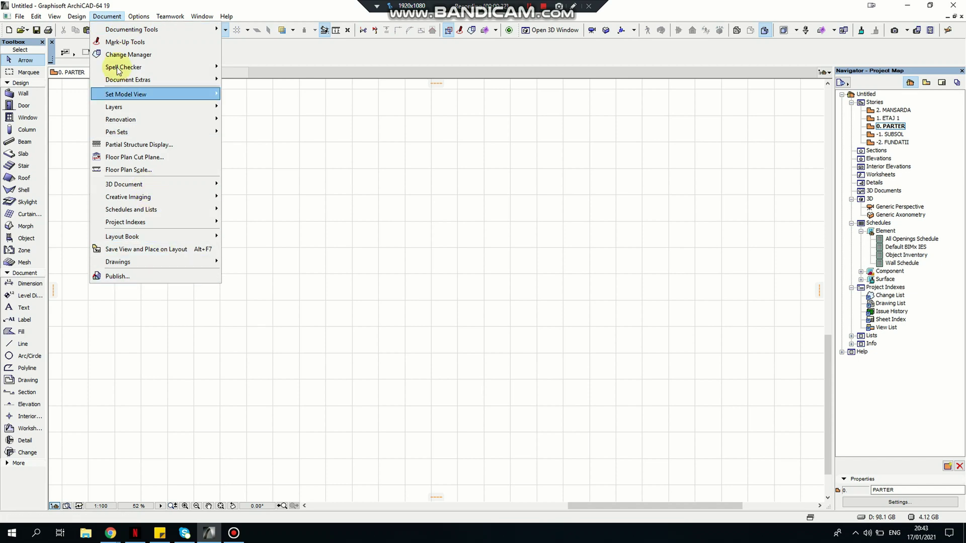
mouse_move(133, 20)
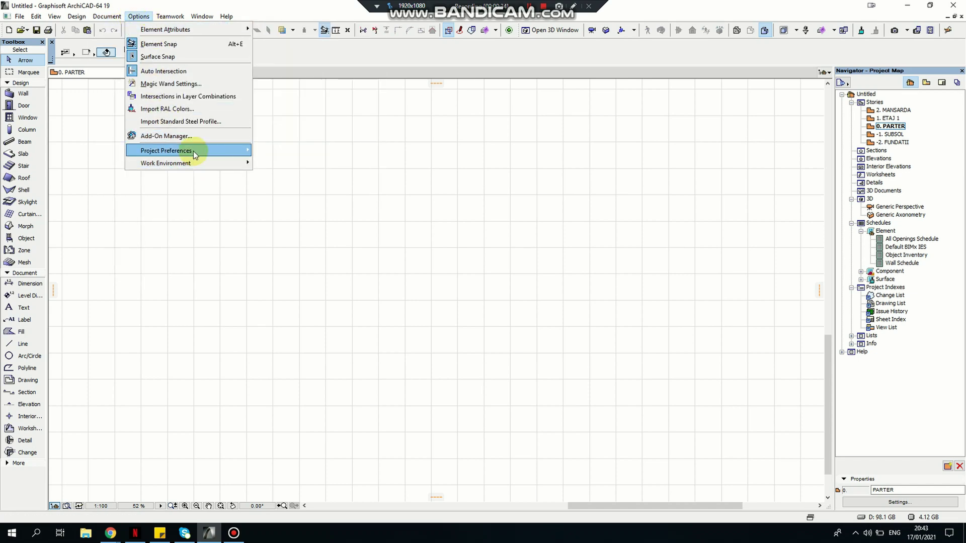
mouse_move(193, 151)
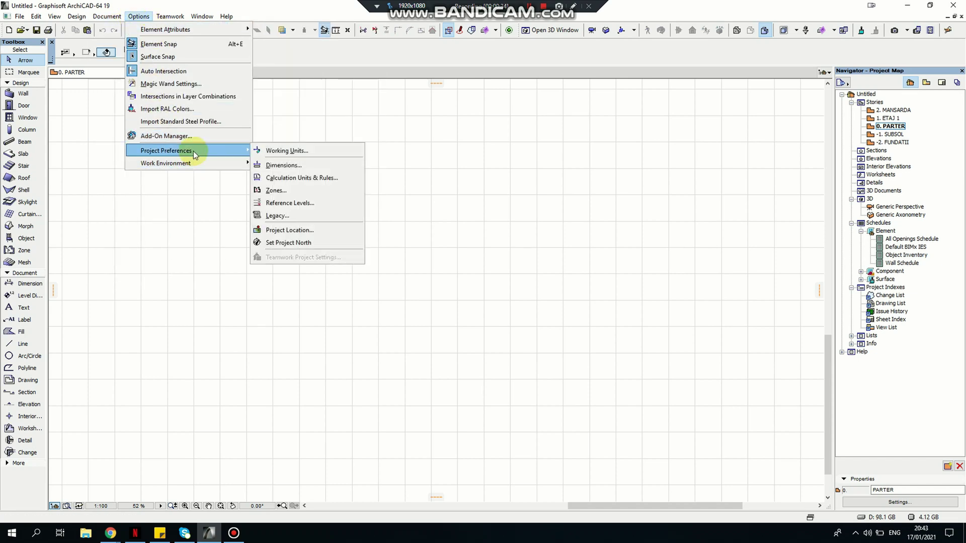
click(282, 166)
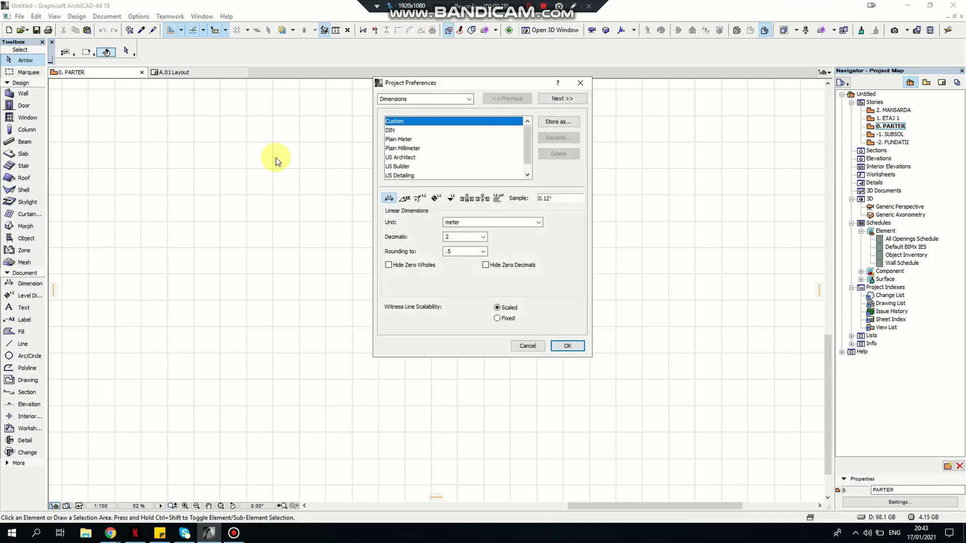
click(470, 222)
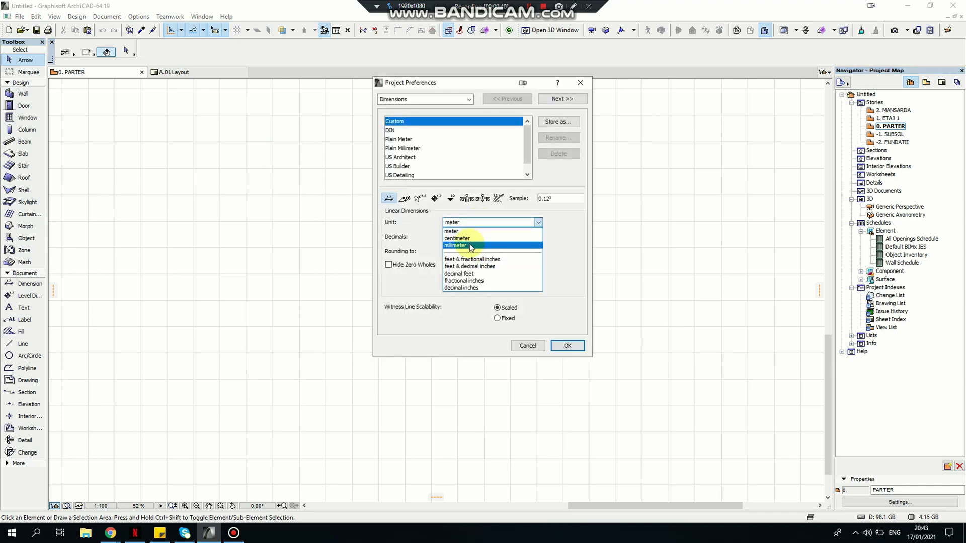
click(469, 246)
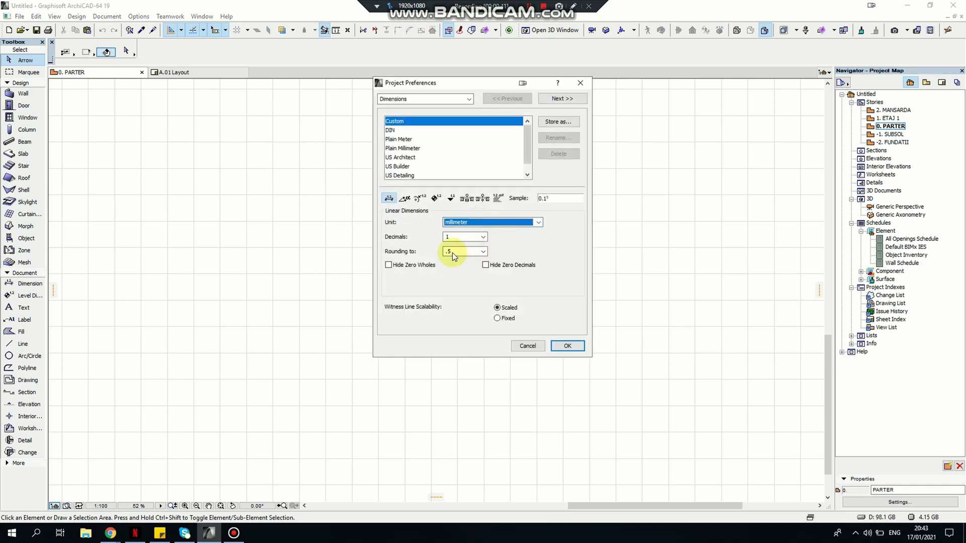
click(565, 346)
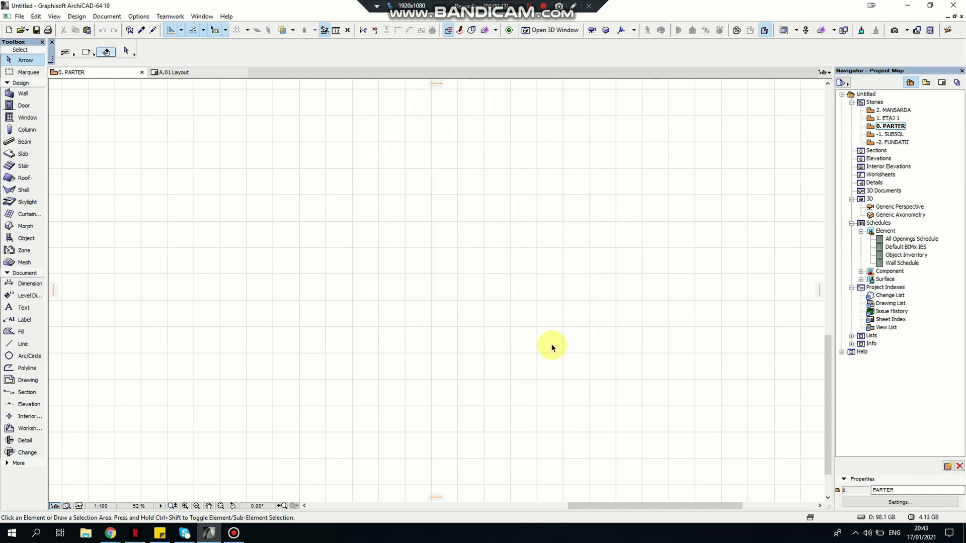
Draw a rectangular slab of 1000 x 1000 mm on the PARTER story, starting at the project origin
click(11, 154)
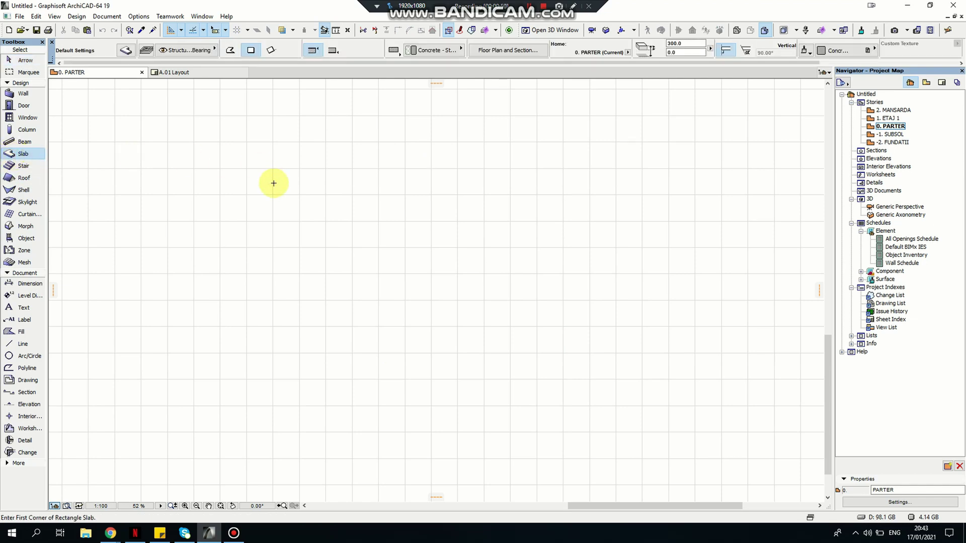
scroll(283, 257, down, 3)
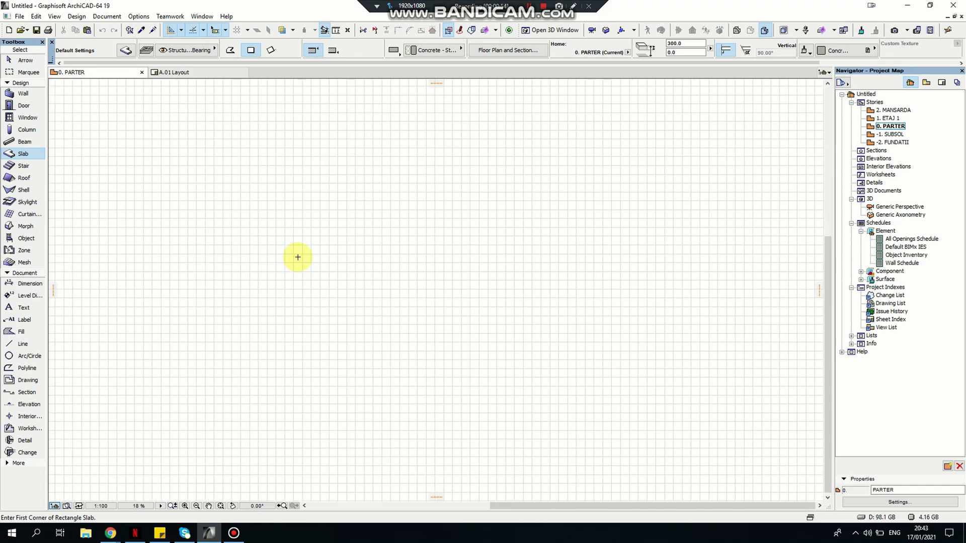
scroll(149, 201, up, 2)
scroll(149, 201, up, 12)
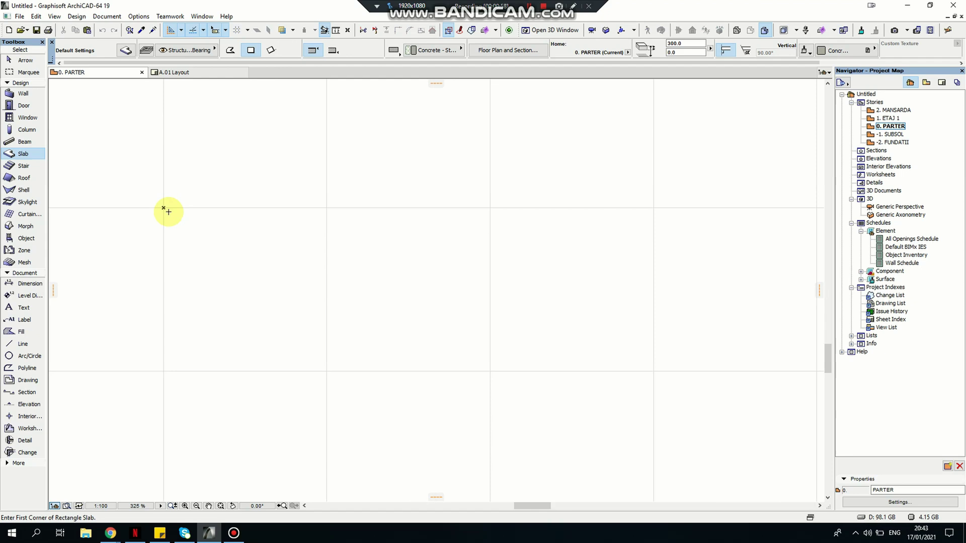
click(164, 208)
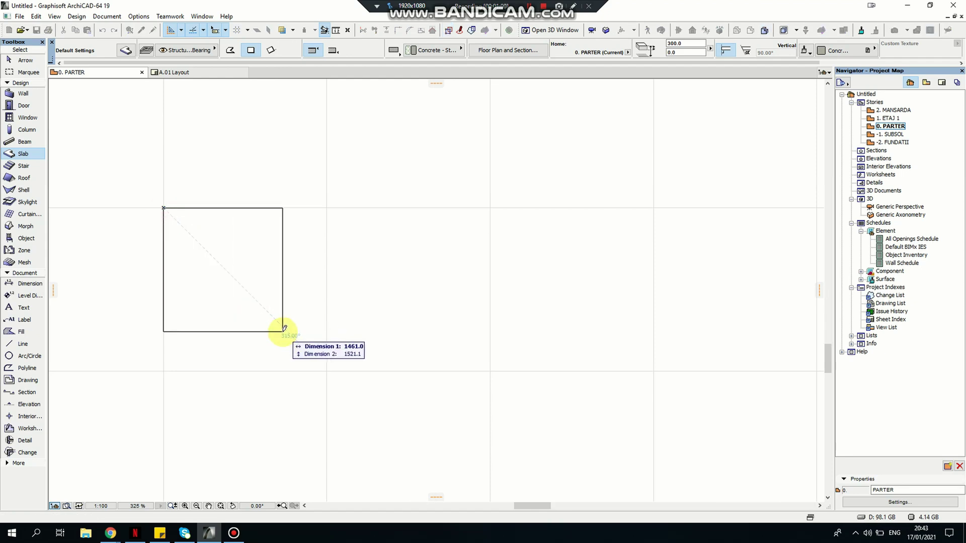
key(Tab)
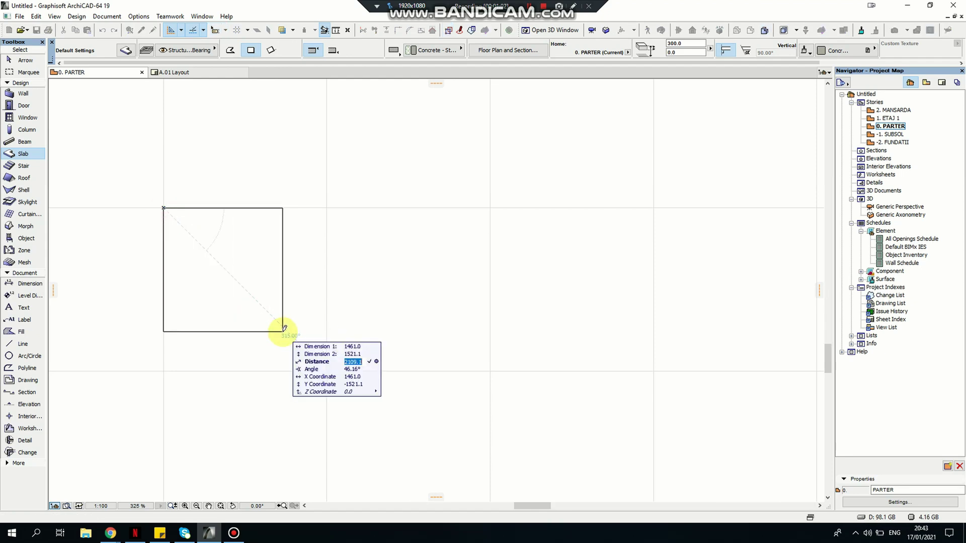
key(Up)
key(Up)
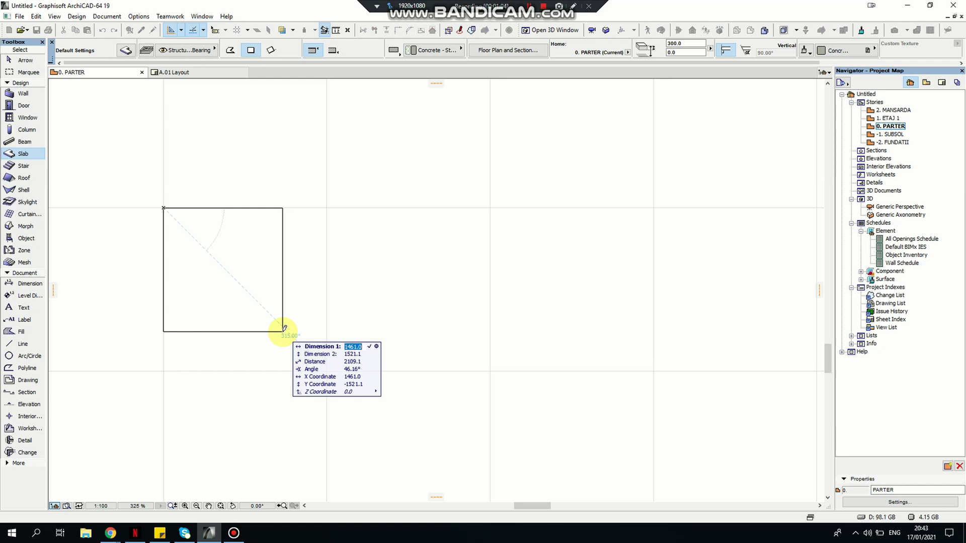
text(1000)
key(Tab)
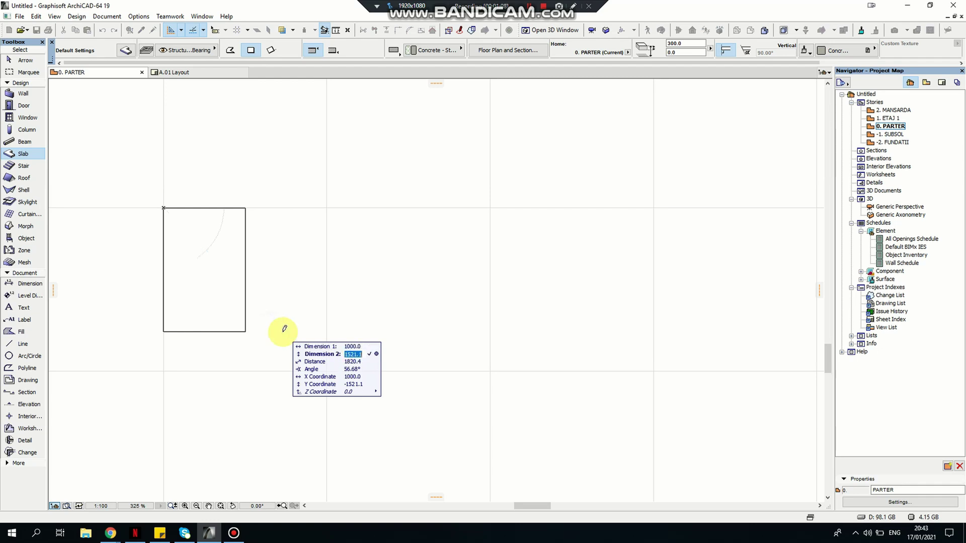
text(1000)
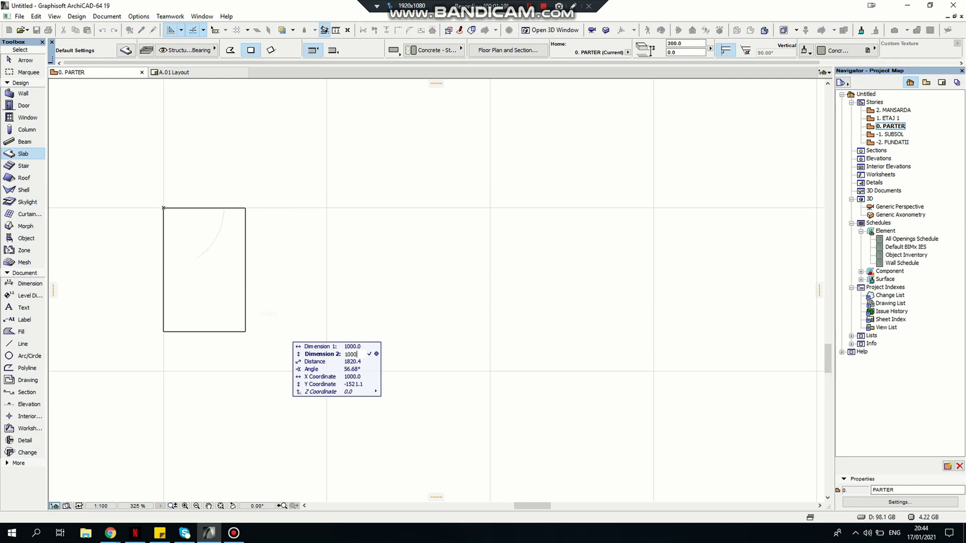
key(Return)
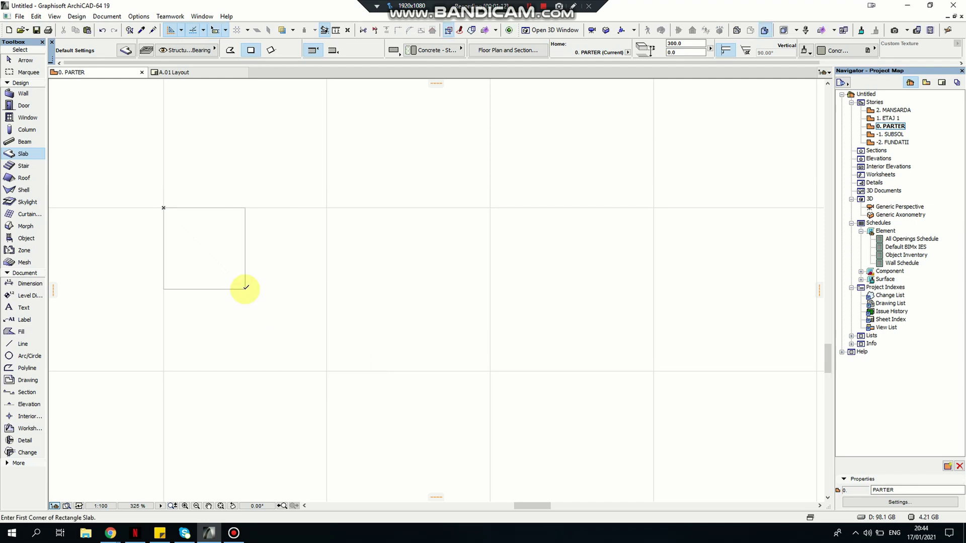
Assign the Wood - Walnut Horizontal surface to the square slab and deselect it
scroll(221, 252, up, 4)
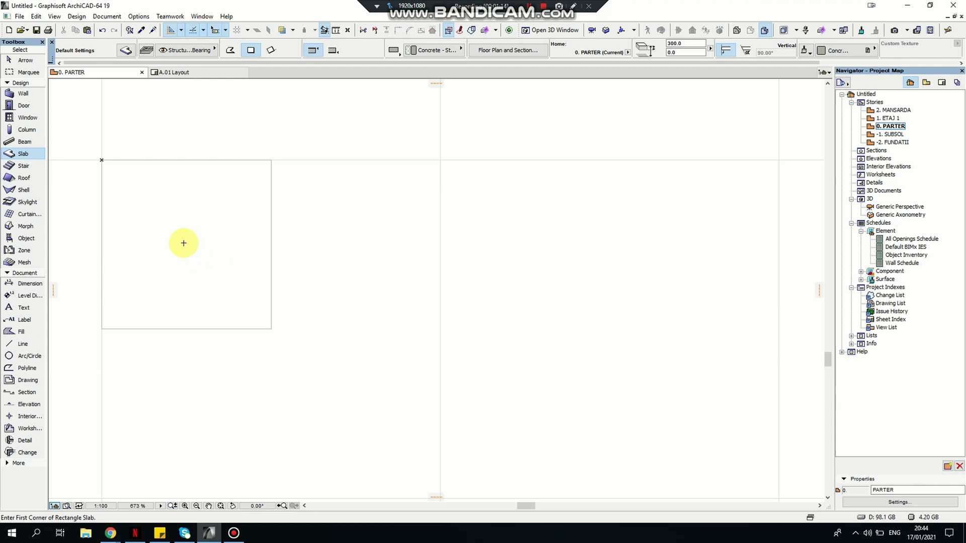
shift+click(201, 264)
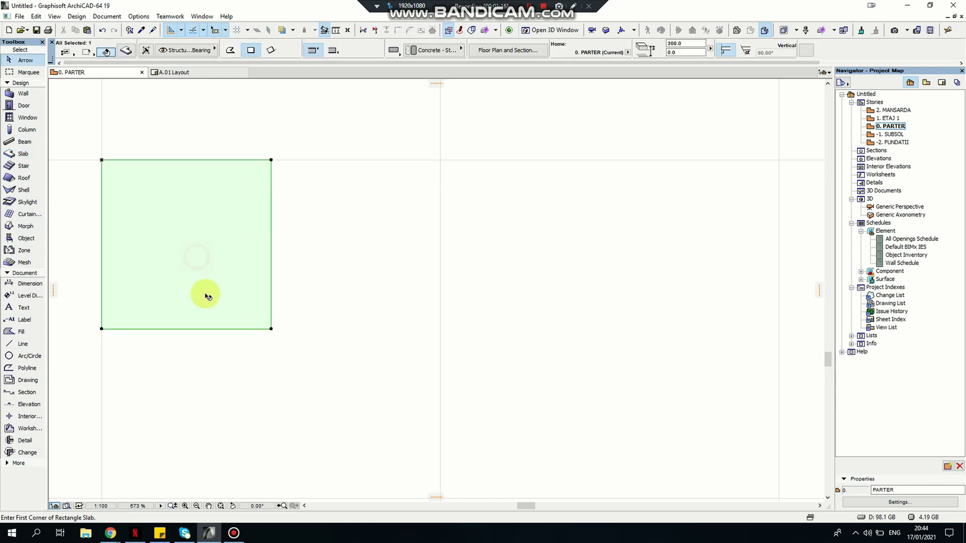
click(831, 50)
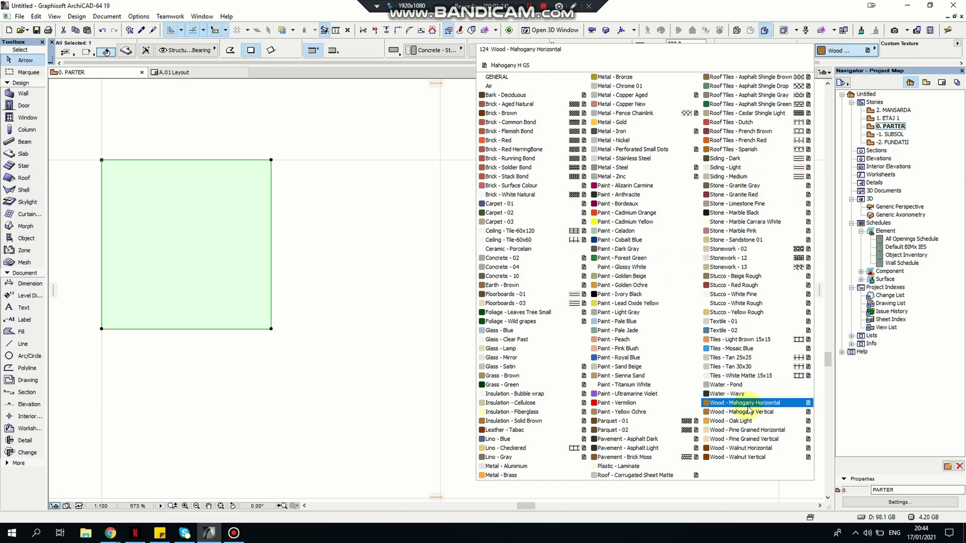
click(749, 448)
key(Escape)
Open the Generic Perspective 3D view and orbit around the slab
click(893, 207)
click(893, 208)
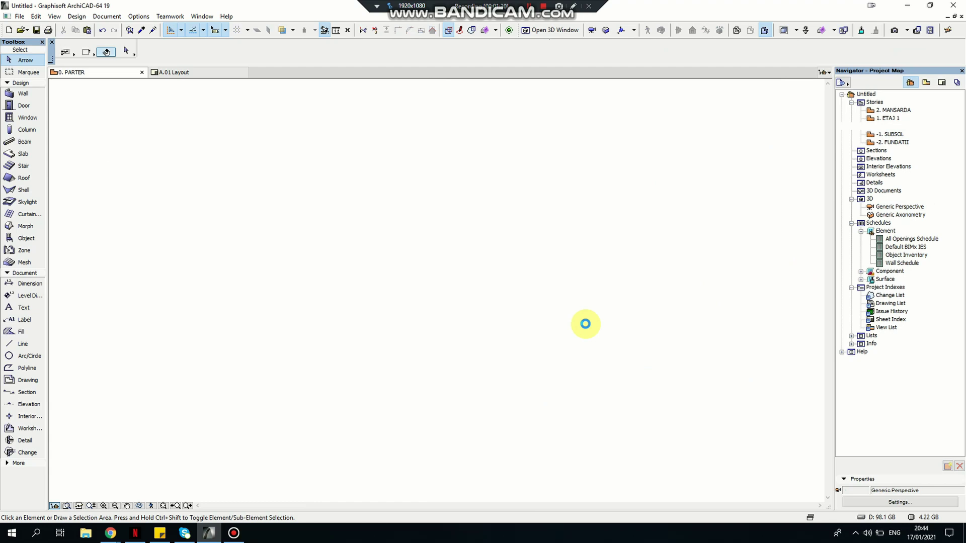
click(164, 505)
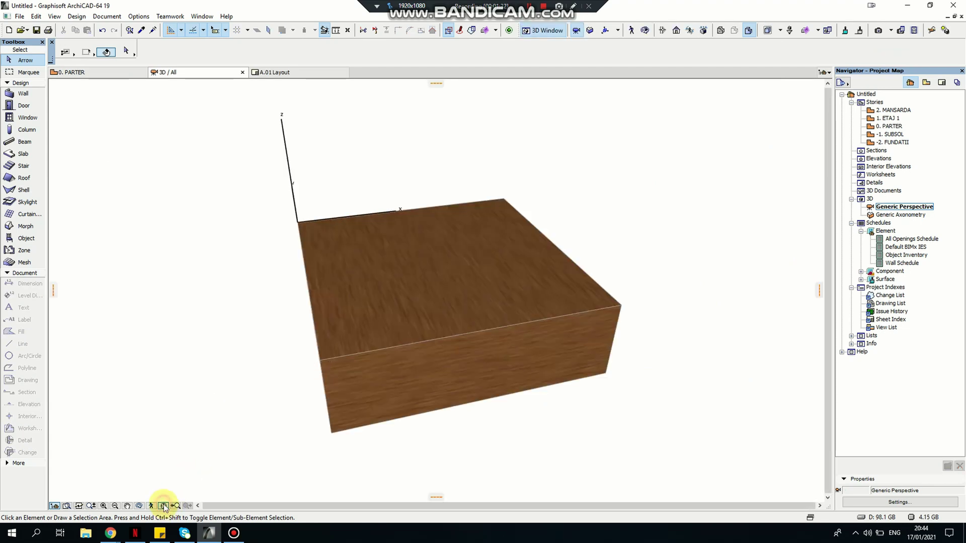
shift+middle_drag(458, 352, 442, 290)
Set the slab's thickness to 50 mm by lowering its top face from a top corner, then deselect it
click(386, 316)
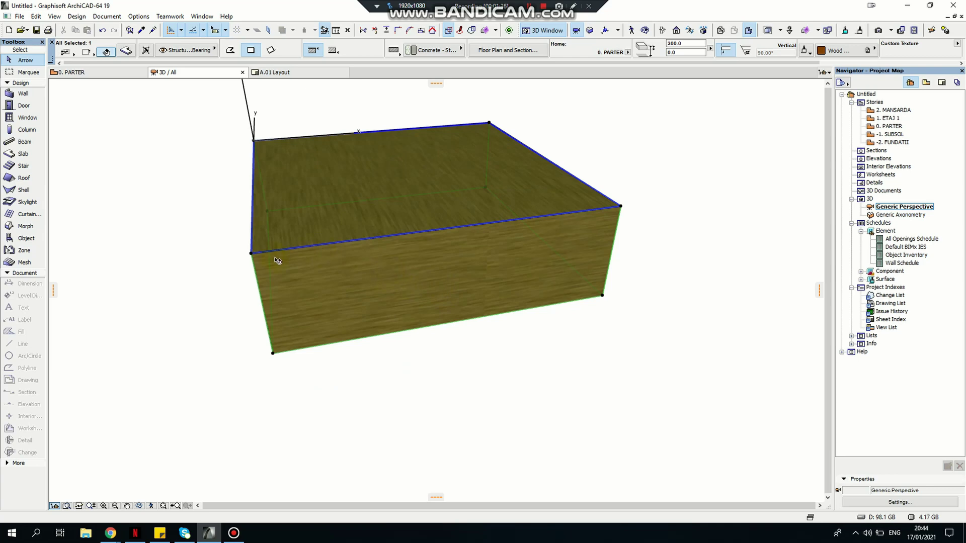
click(251, 255)
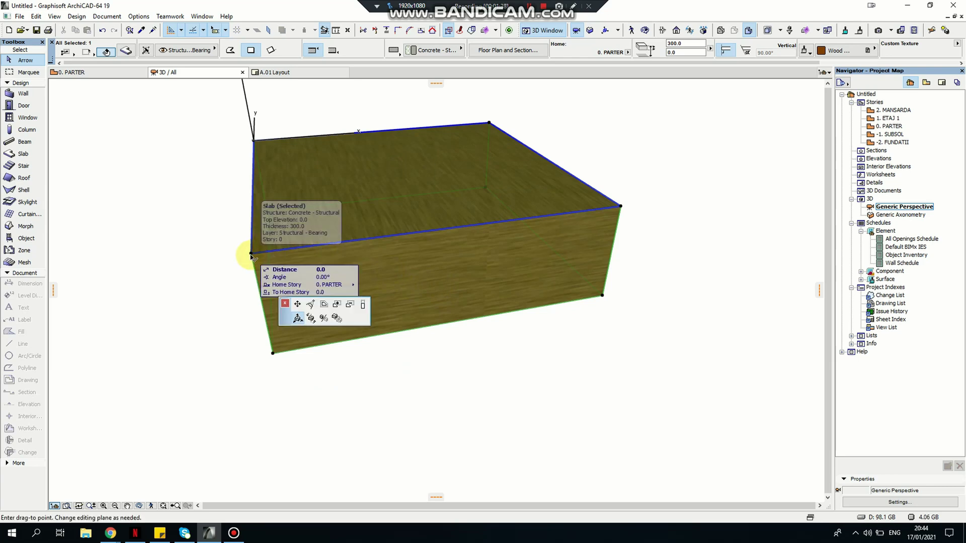
key(Escape)
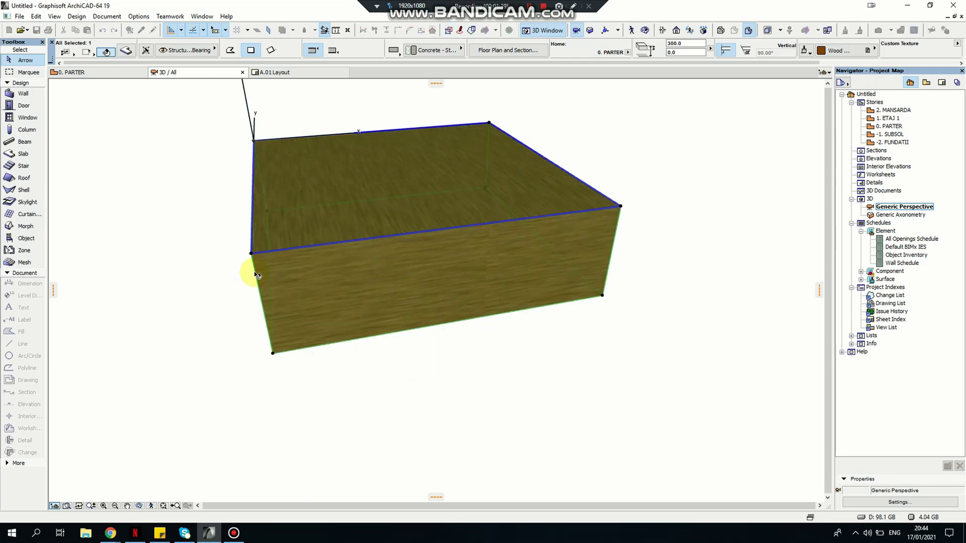
click(251, 255)
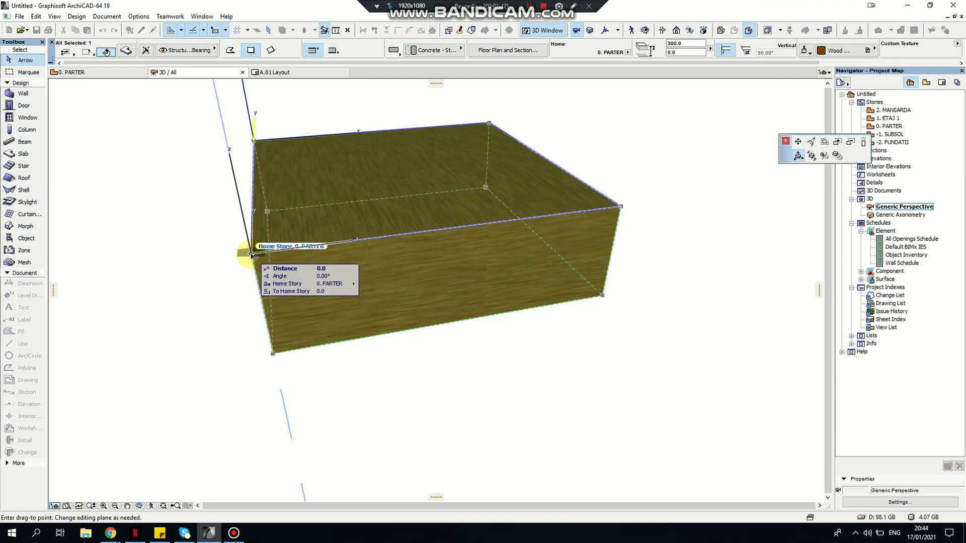
click(863, 144)
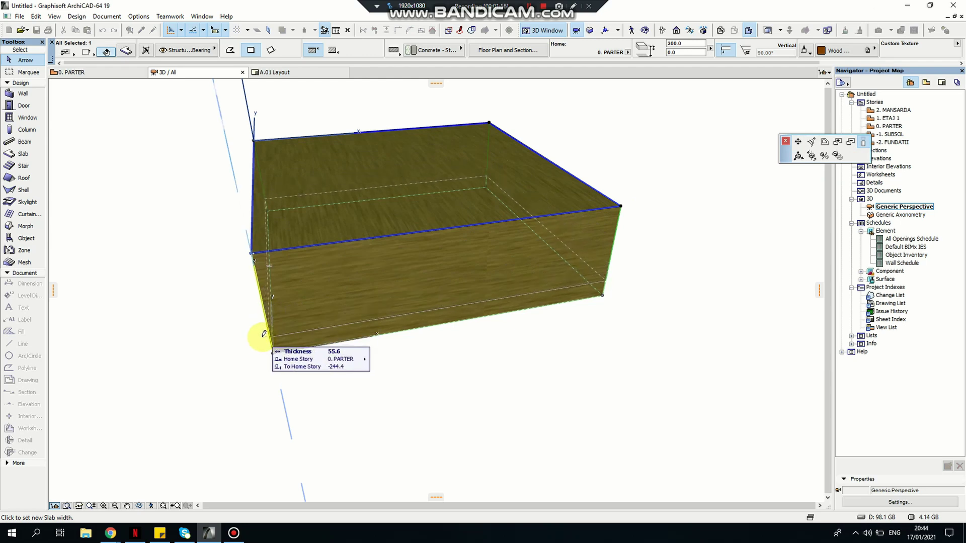
key(Tab)
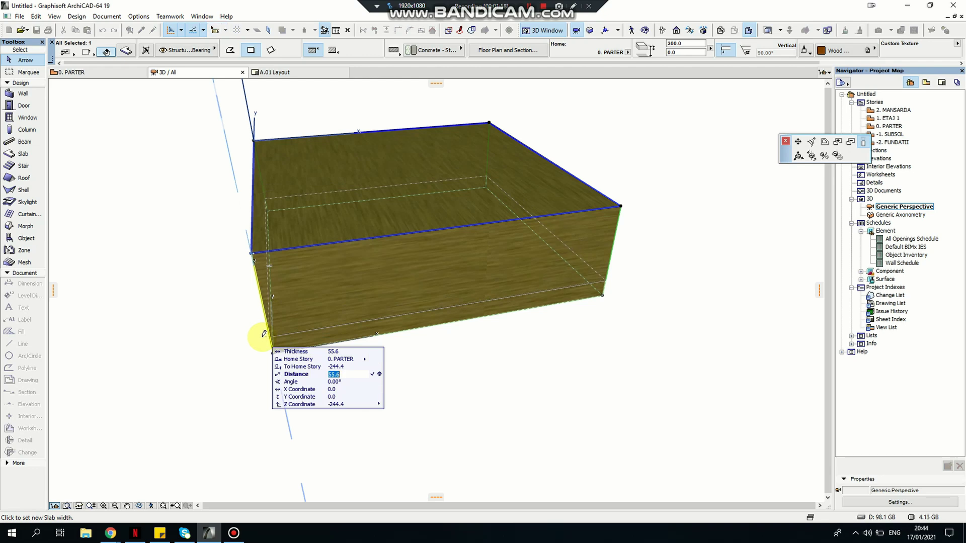
key(shift+Tab)
key(shift+Tab)
key(shift+Tab)
text(5)
key(Return)
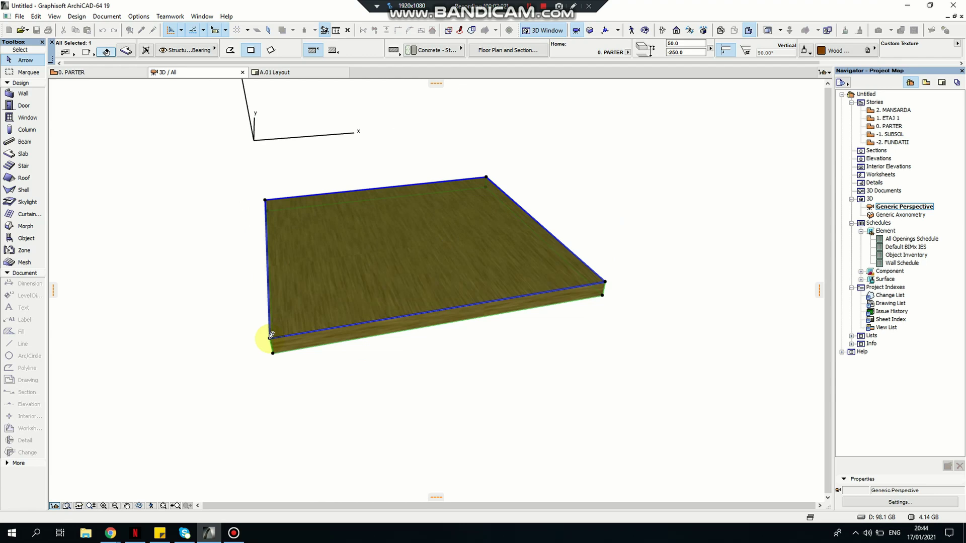
click(284, 403)
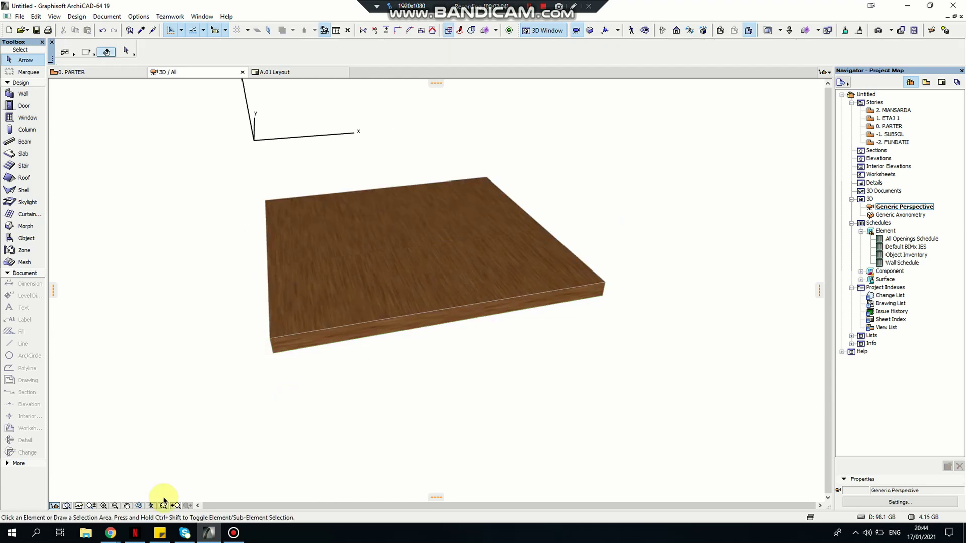
drag(368, 378, 379, 321)
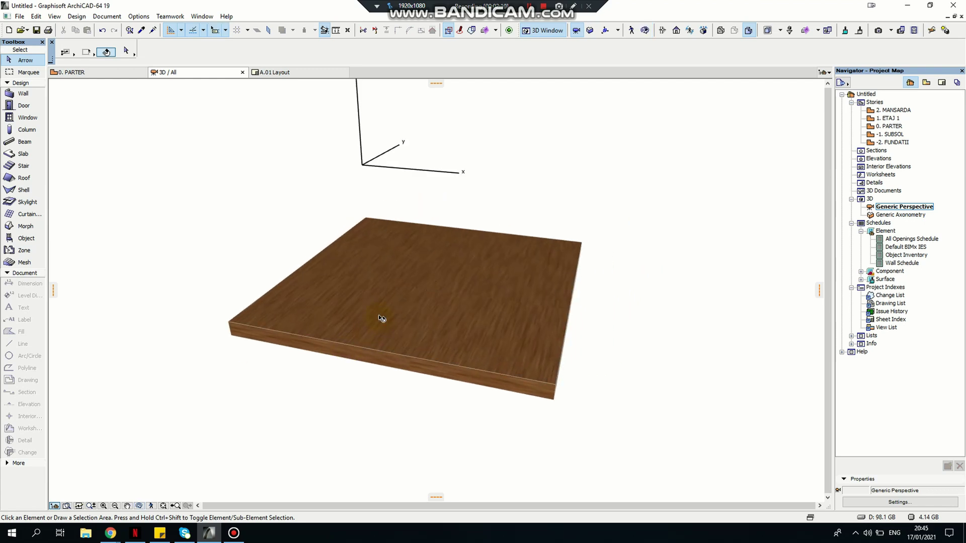
Drag a copy of the walnut slab straight up by its 50 mm thickness so the copy sits on top of the original
click(378, 315)
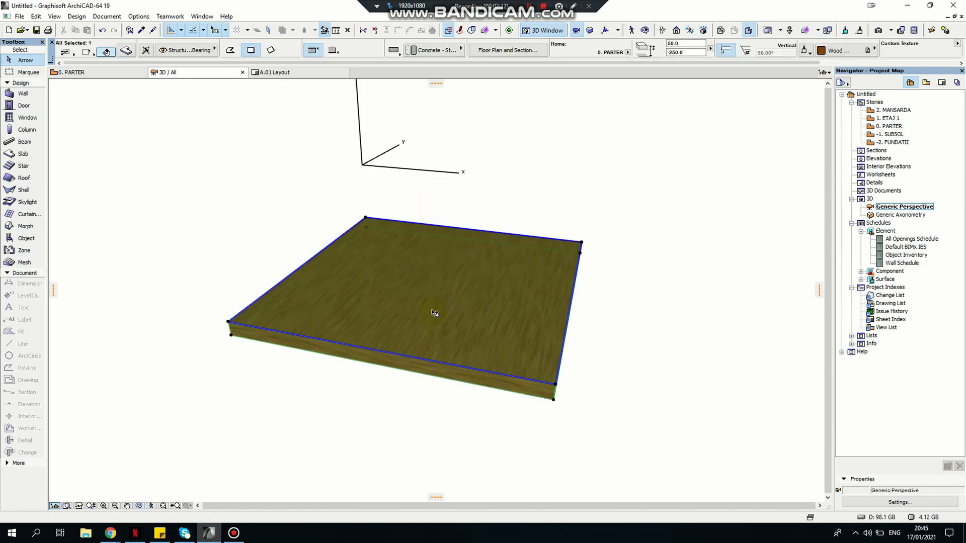
mouse_move(432, 309)
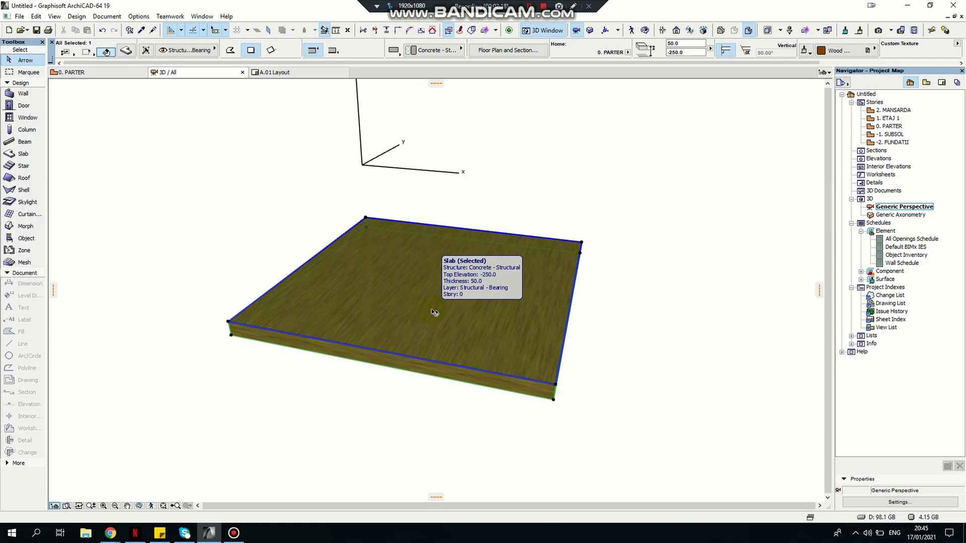
key(ctrl+d)
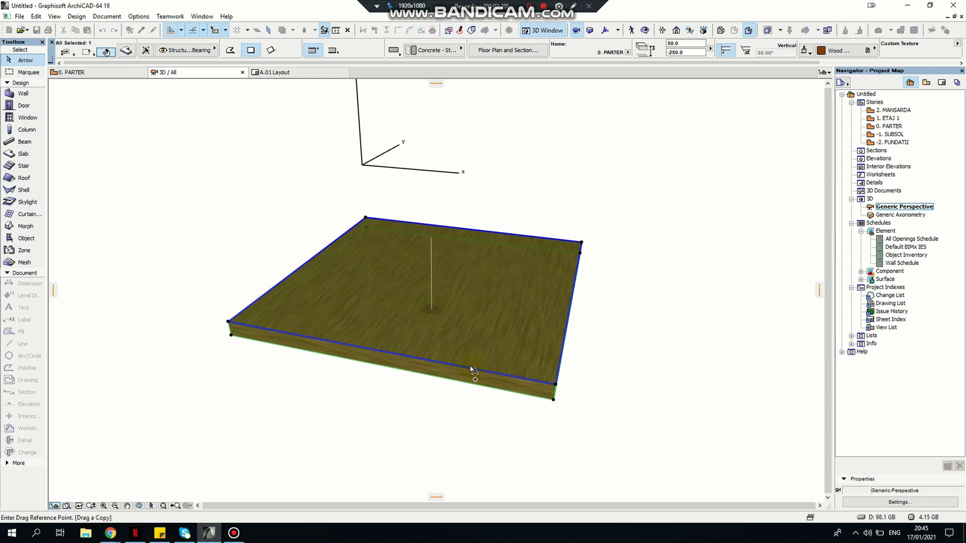
click(554, 399)
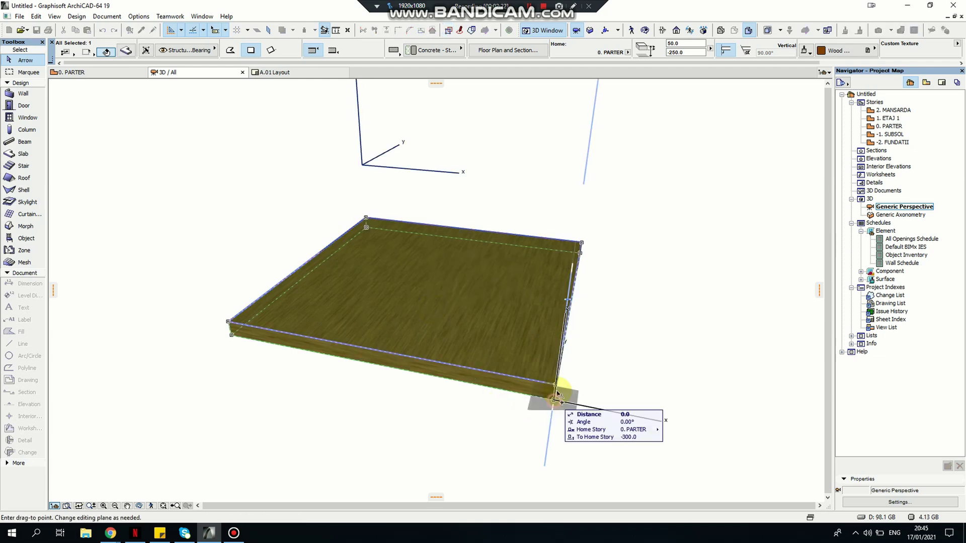
click(556, 388)
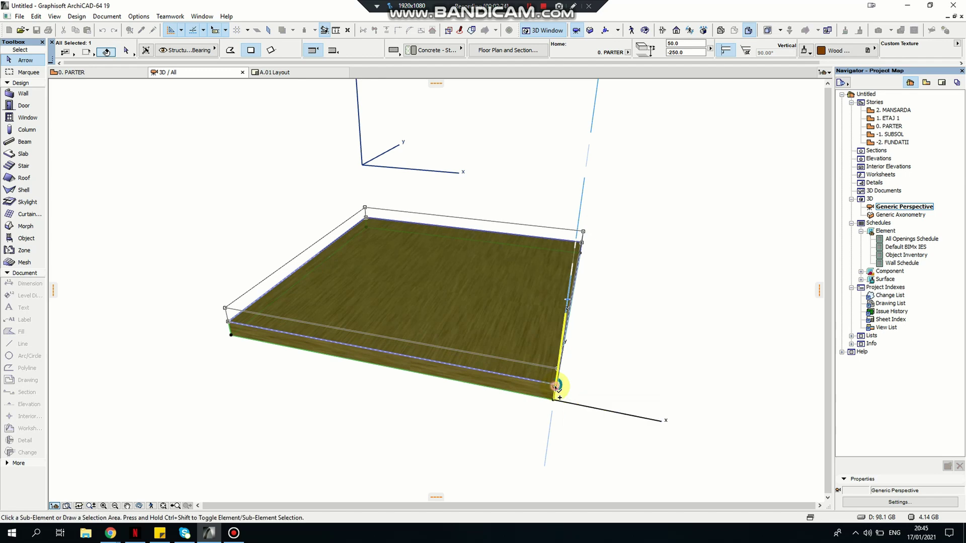
Give the upper slab copy the Paint - Titanium White surface and set its thickness to 200 mm by raising its top face
click(827, 52)
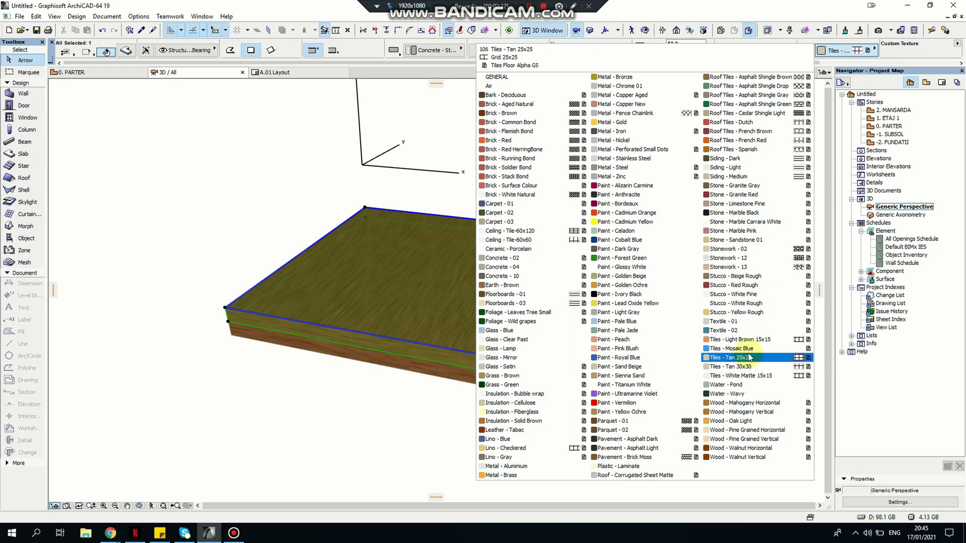
click(637, 386)
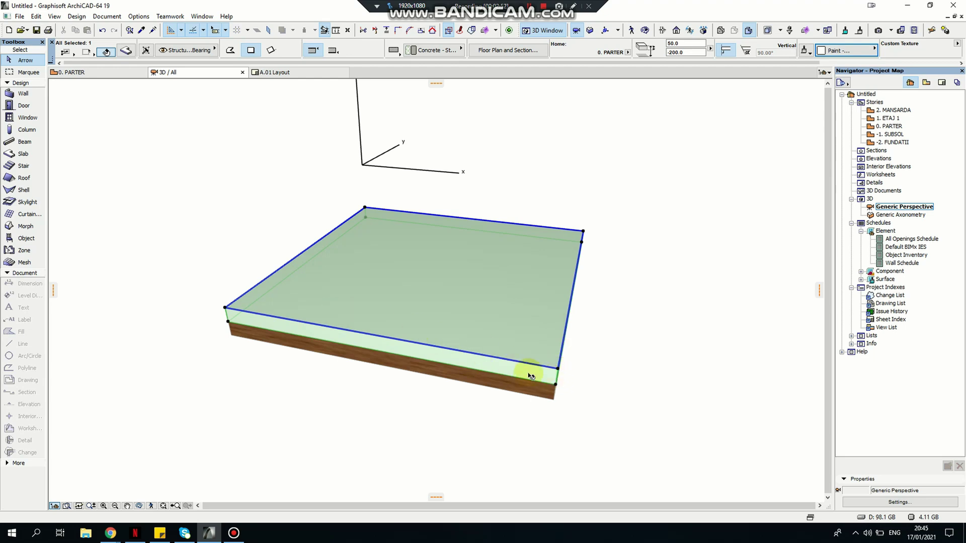
click(558, 369)
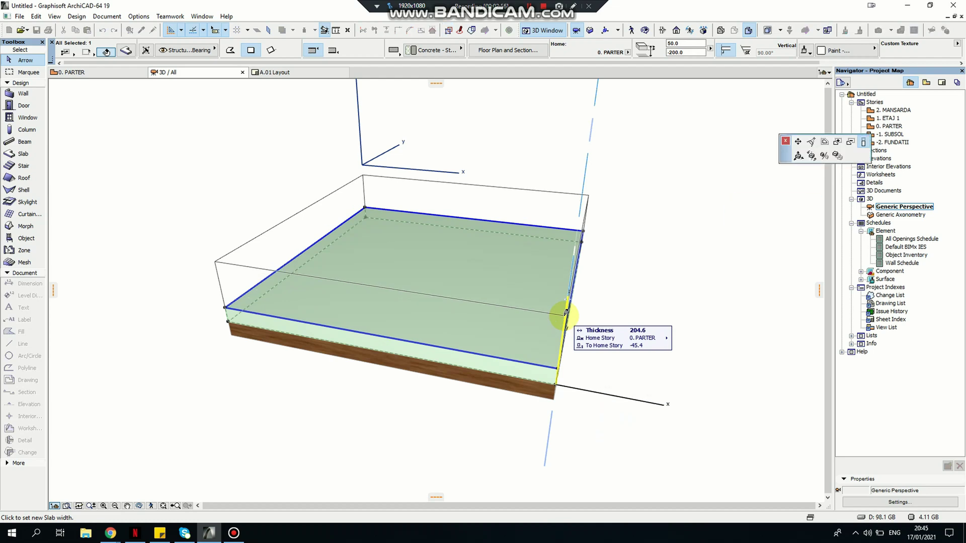
text(200)
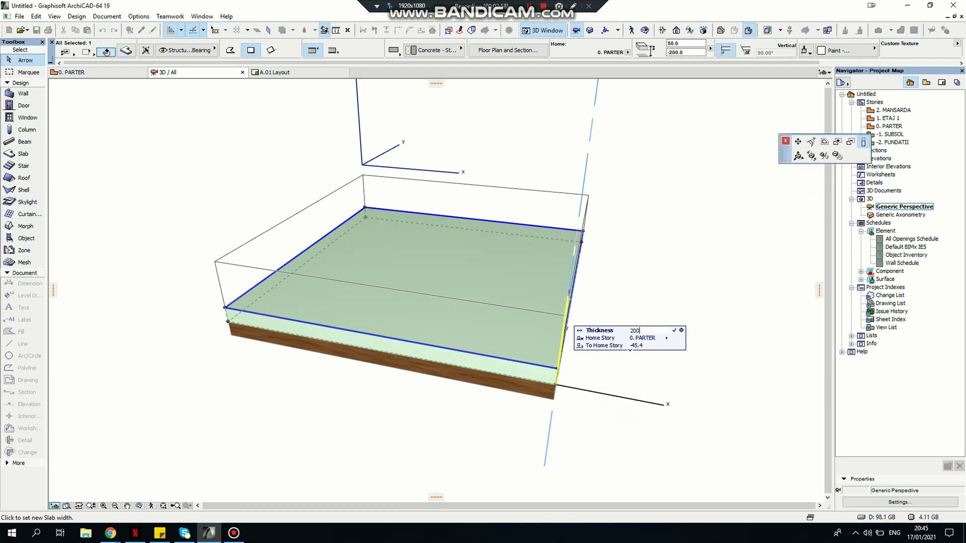
key(Return)
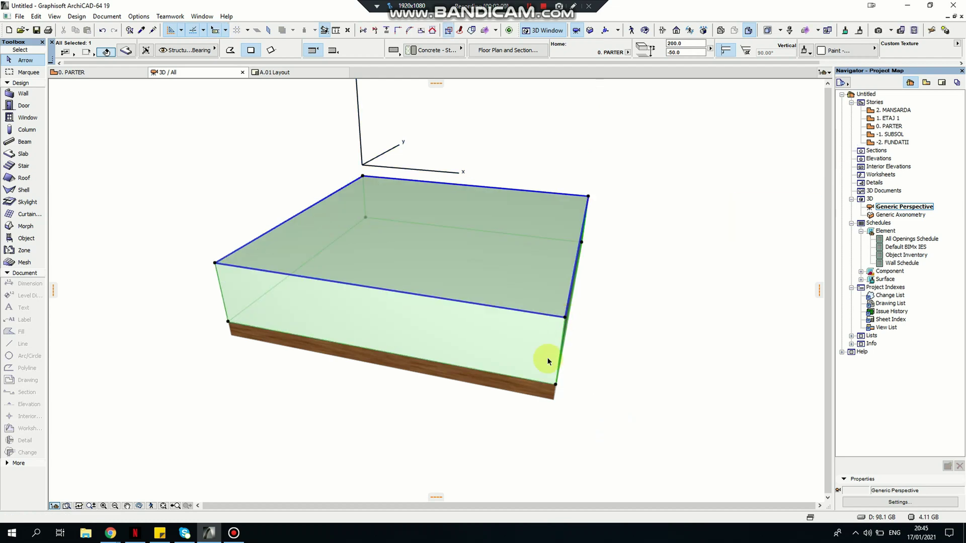
Drag a copy of the white slab straight up by 200 mm to stack it on the first one, and deselect it
shift+middle_drag(423, 352, 406, 356)
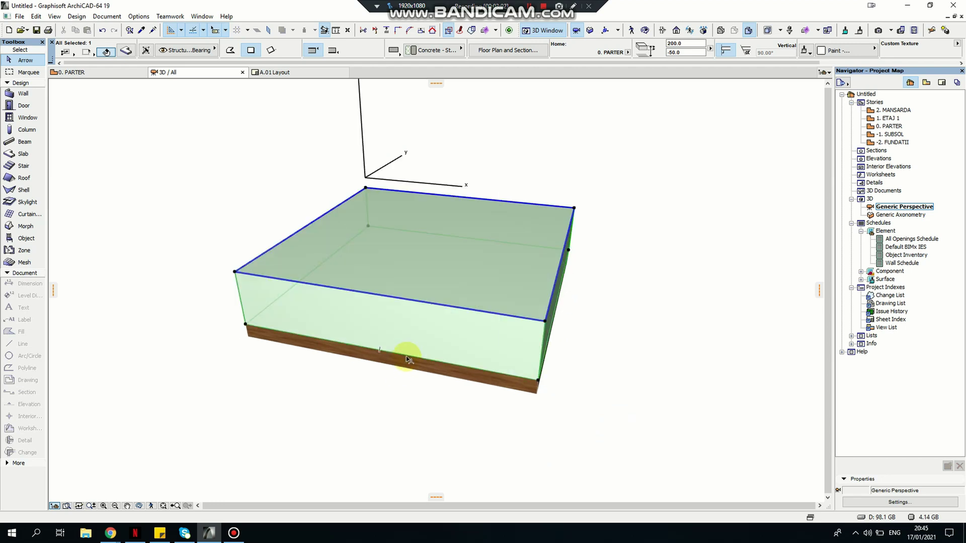
key(ctrl+shift+d)
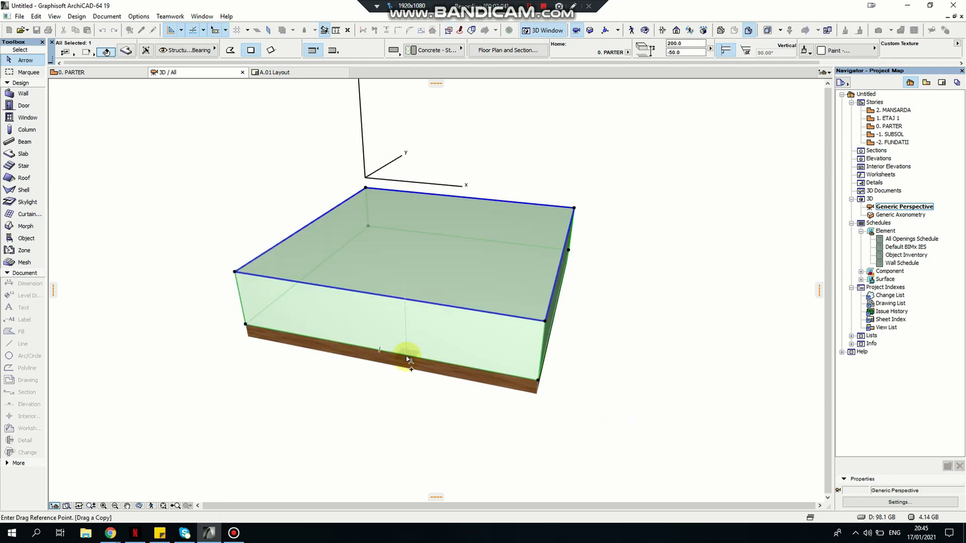
click(538, 380)
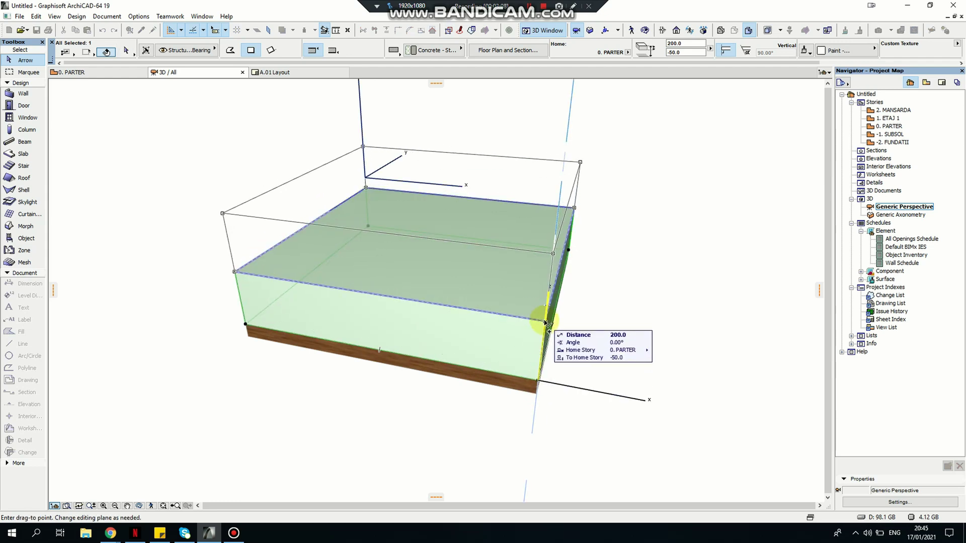
click(546, 322)
shift+middle_drag(470, 349, 439, 375)
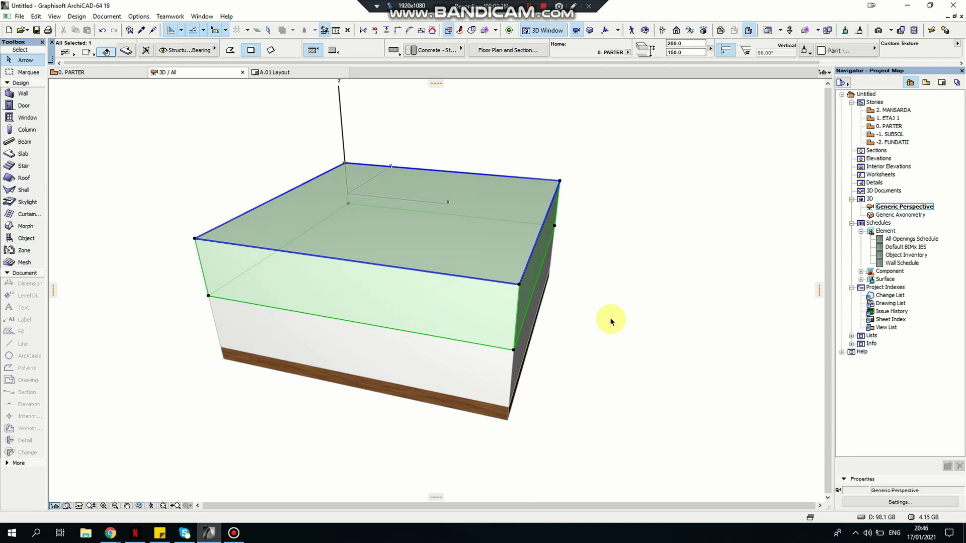
click(587, 343)
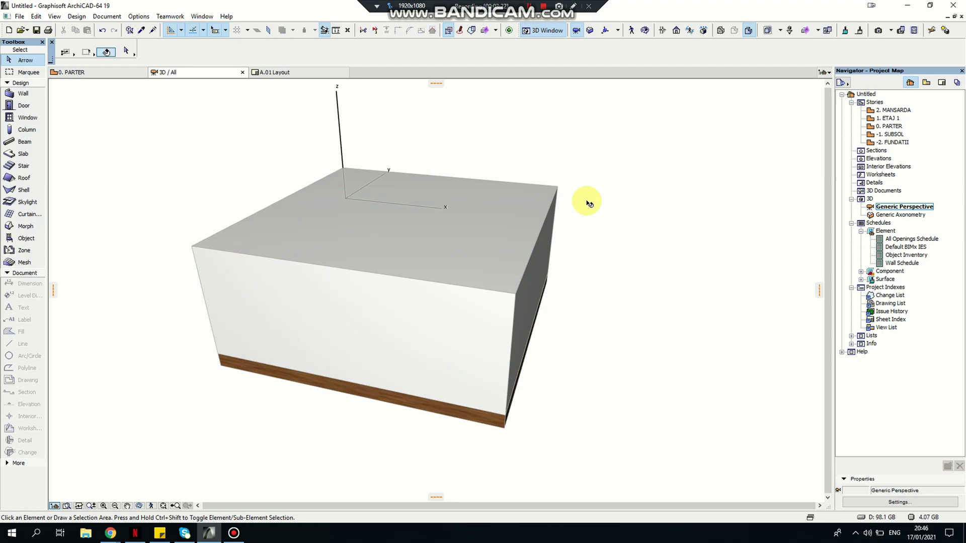
Offset the lower white slab's left edge, parallel to the Y axis, inward by 200 mm
middle_drag(306, 291, 298, 384)
click(262, 397)
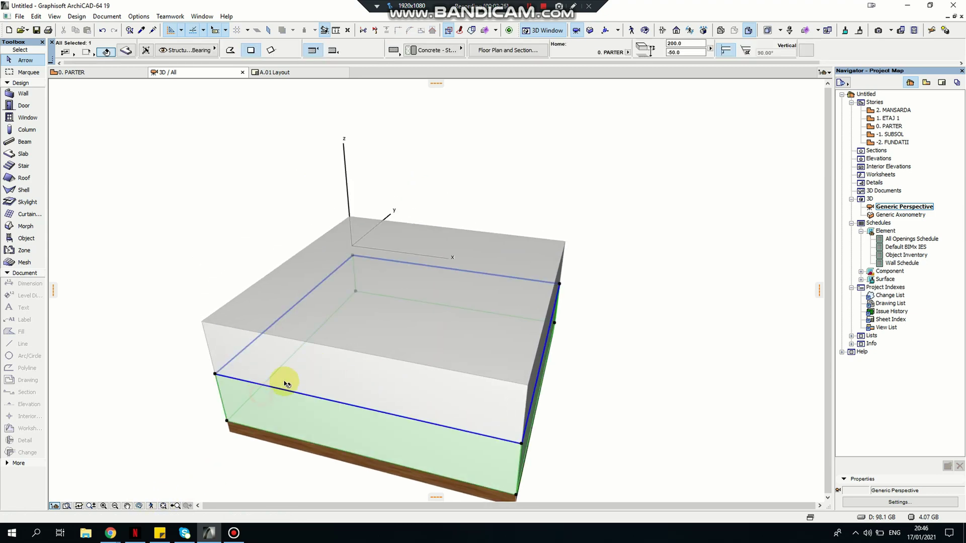
click(254, 345)
click(304, 386)
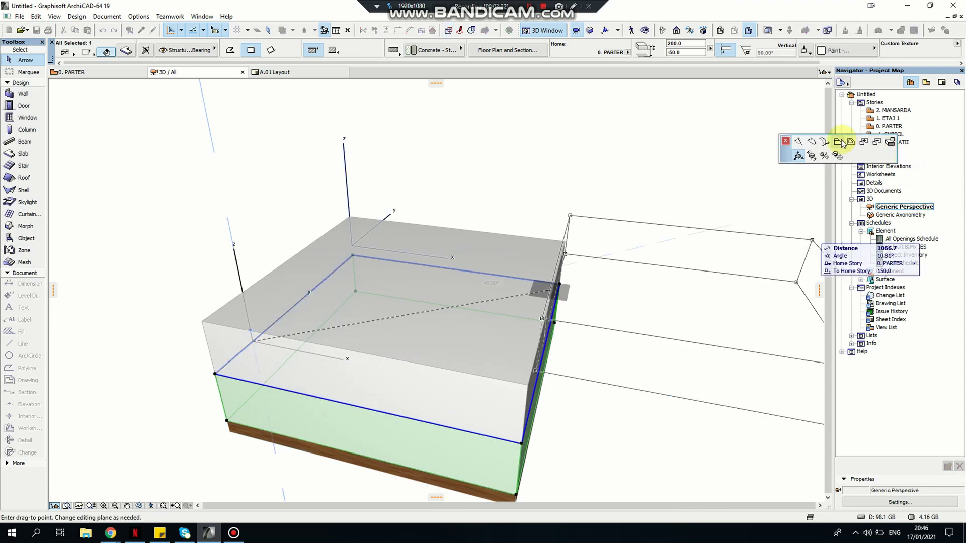
click(838, 143)
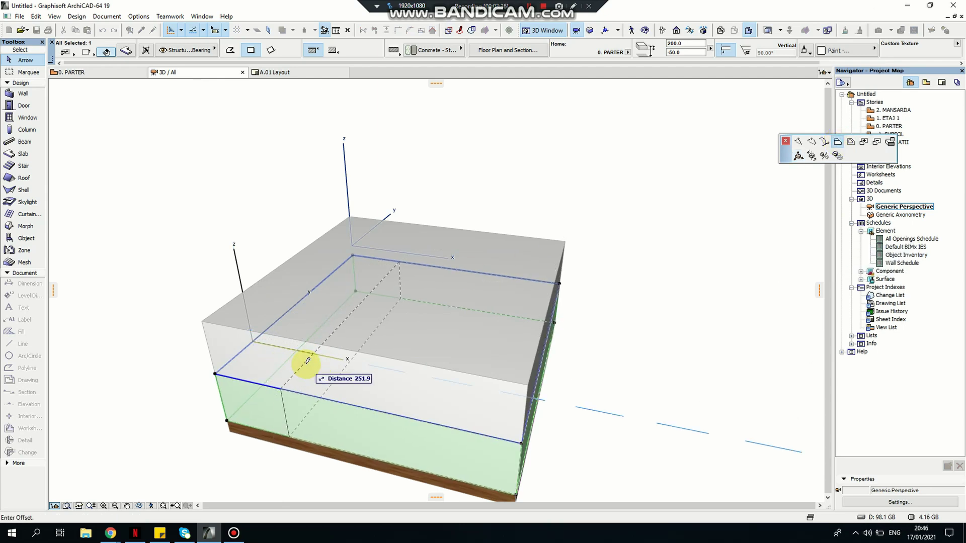
key(Tab)
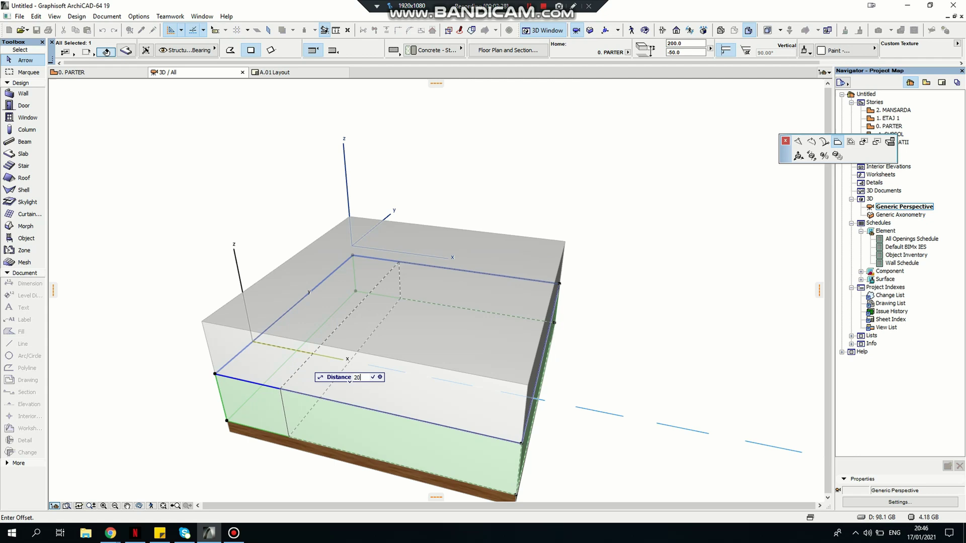
text(20)
key(Return)
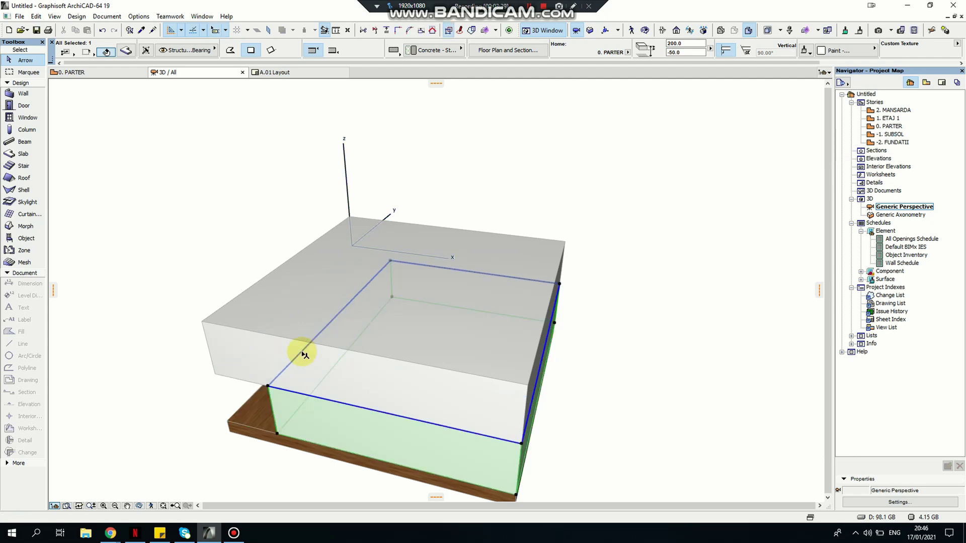
Offset the upper white slab's left edge inward by 200 mm to align with the lower slab, and deselect it
click(272, 273)
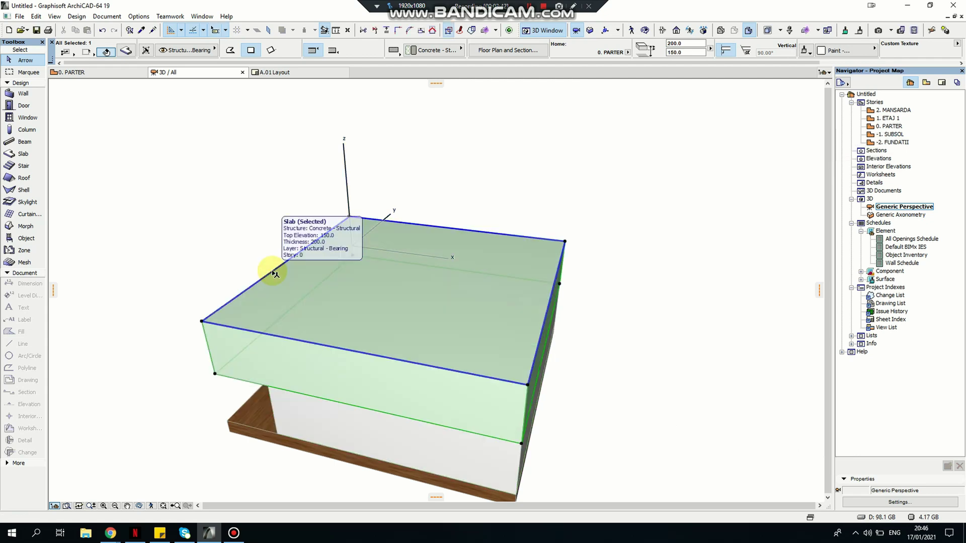
click(272, 272)
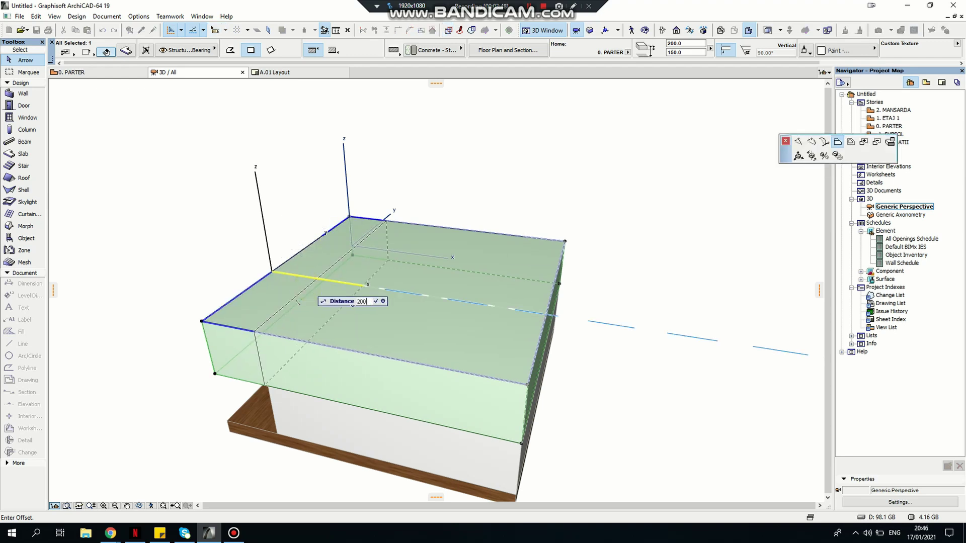
key(Return)
mouse_move(399, 286)
middle_down()
mouse_move(338, 318)
mouse_move(399, 302)
middle_up()
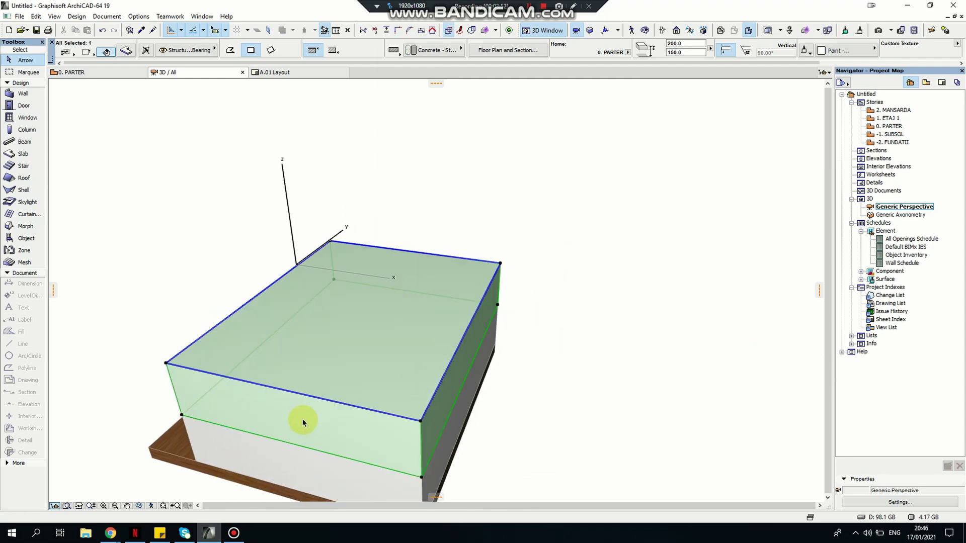
click(557, 291)
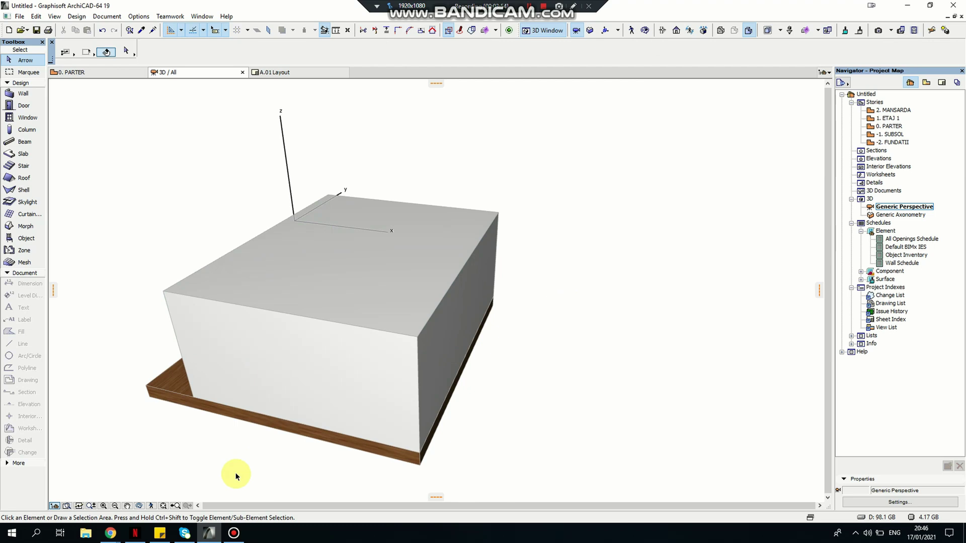
Offset the lower white slab's back edge, parallel to the X axis, inward by 200 mm
click(140, 507)
drag(371, 210, 424, 295)
click(292, 408)
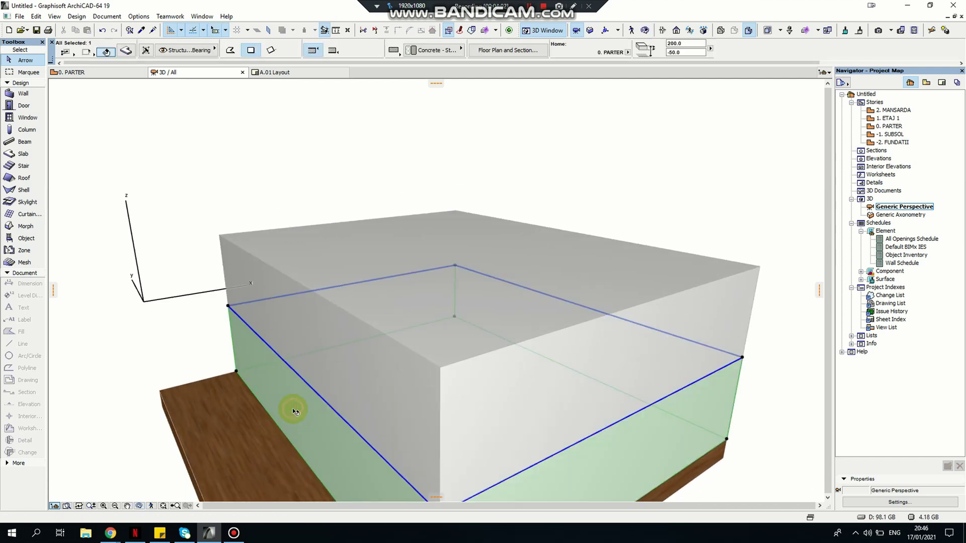
click(272, 300)
drag(272, 300, 296, 324)
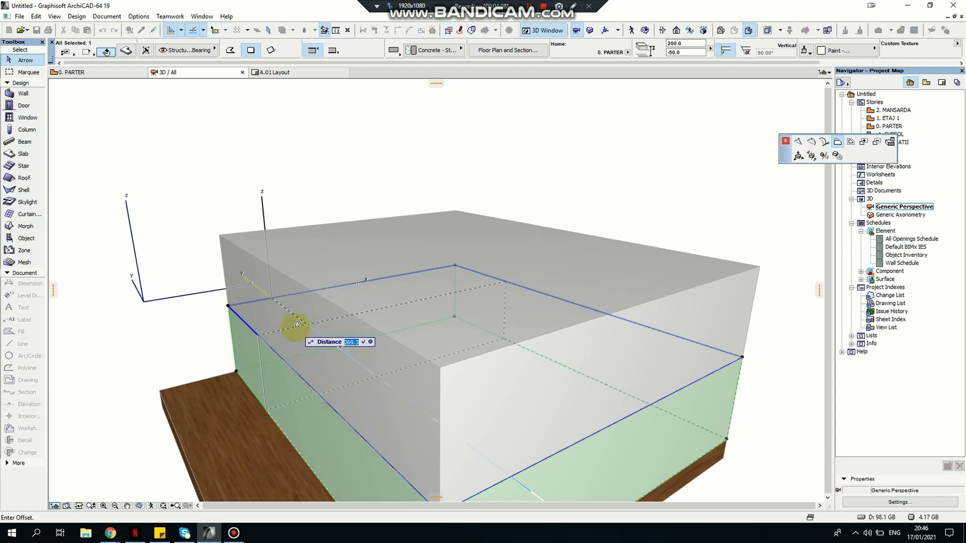
text(200)
key(Return)
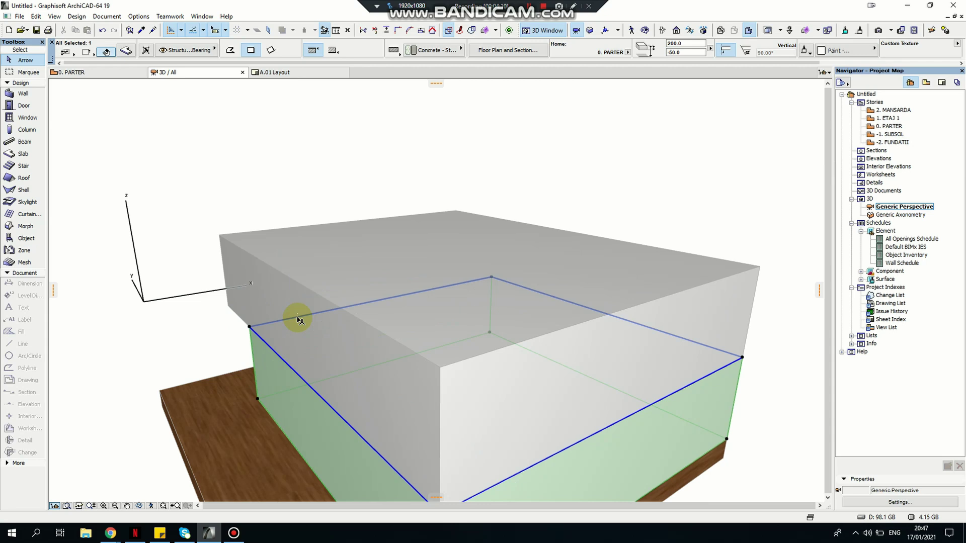
Offset the upper white slab's back edge inward by 200 mm to match the lower slab, and deselect it
click(304, 230)
click(345, 272)
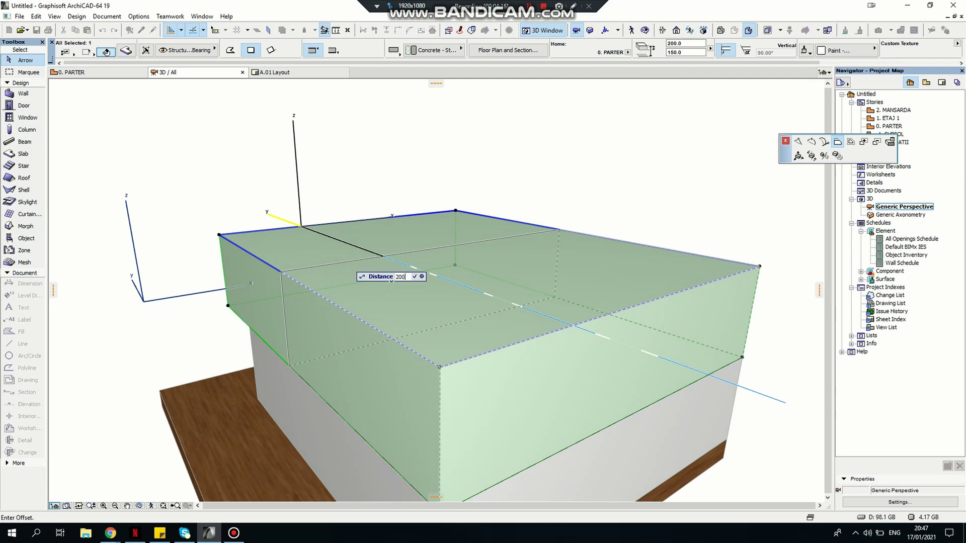
text(200)
key(Return)
key(Escape)
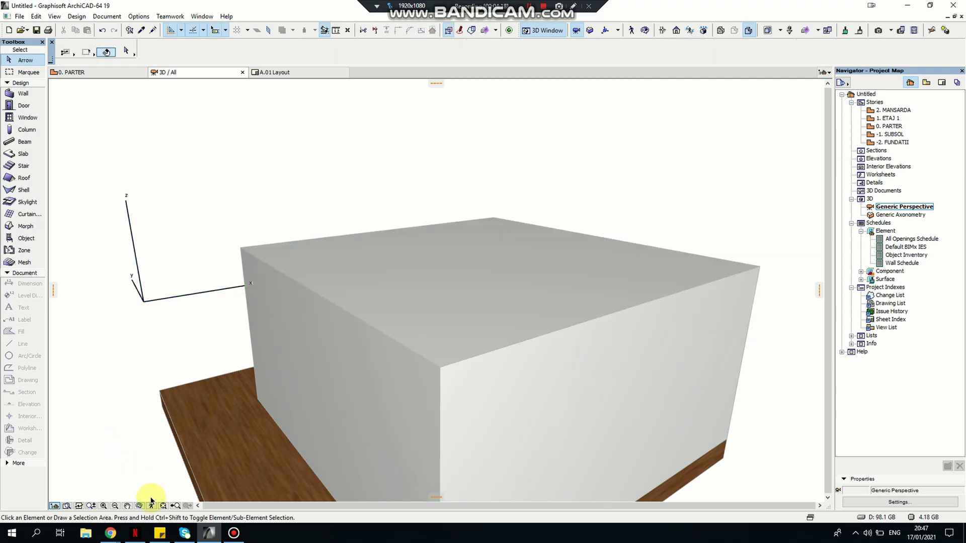
Drag a copy of the lower white slab 200 mm along the negative X direction, from its bottom front-left corner to the walnut board's front-left corner
click(139, 506)
drag(525, 337, 570, 175)
click(480, 385)
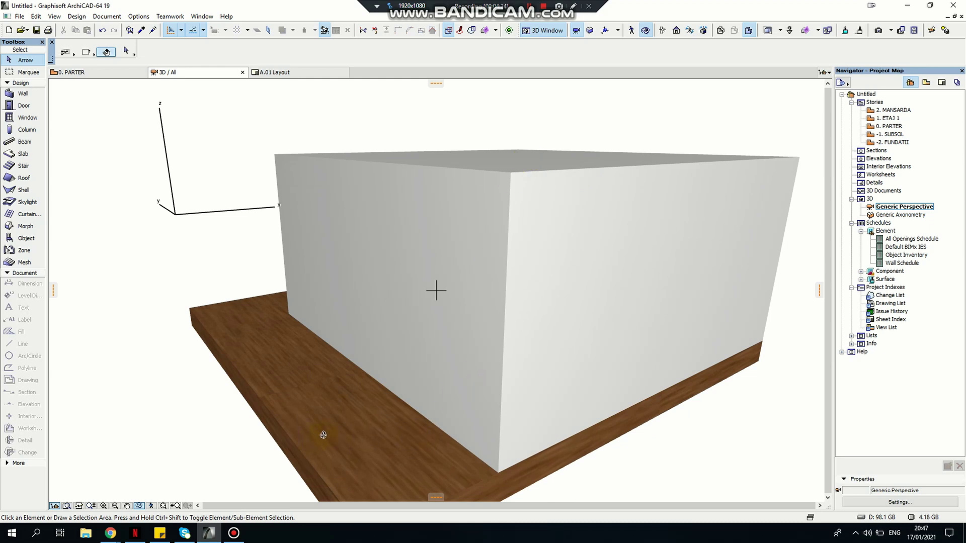
drag(408, 375, 524, 282)
click(440, 356)
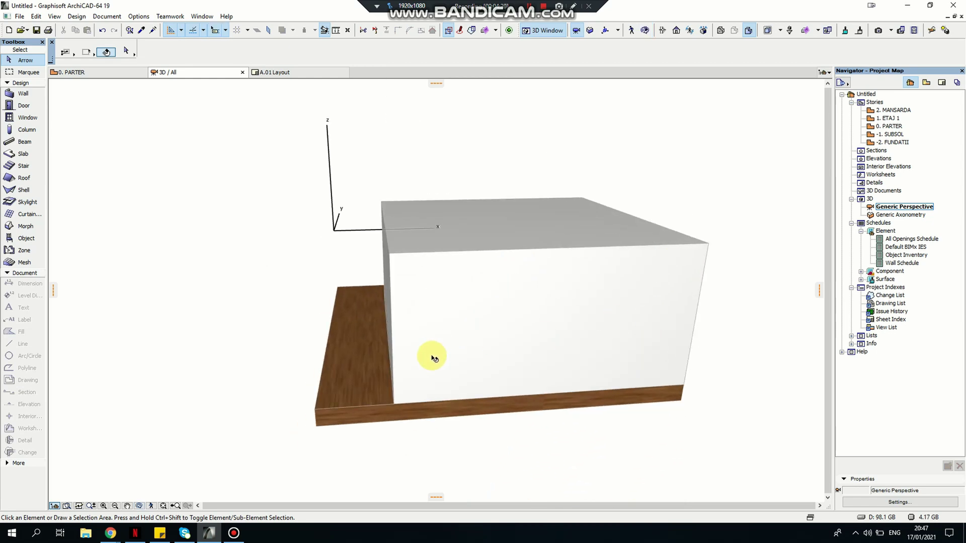
click(434, 358)
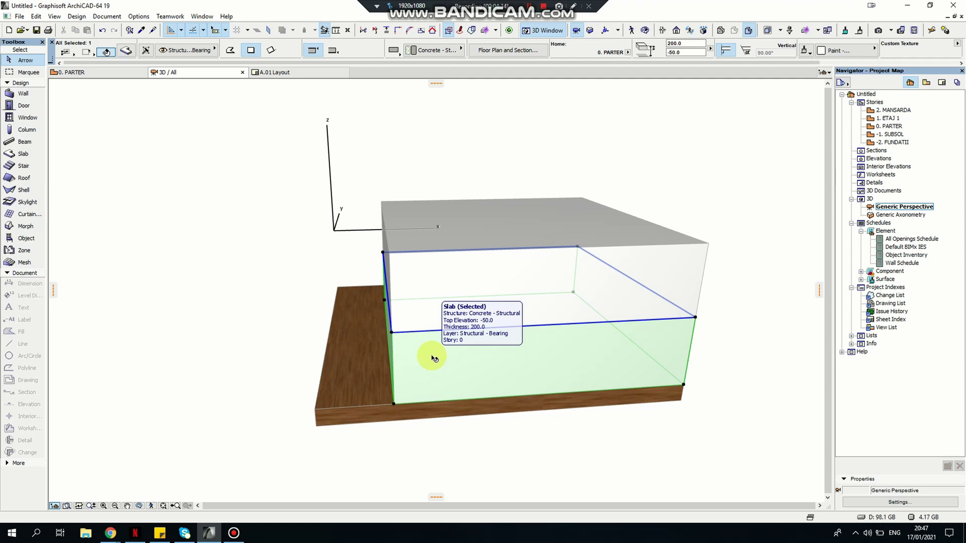
drag(434, 358, 433, 360)
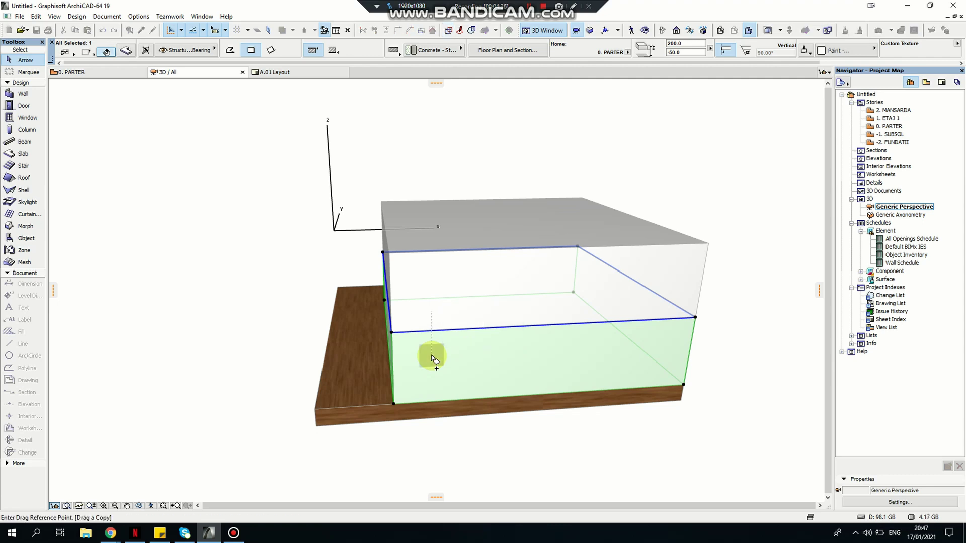
click(392, 406)
click(394, 405)
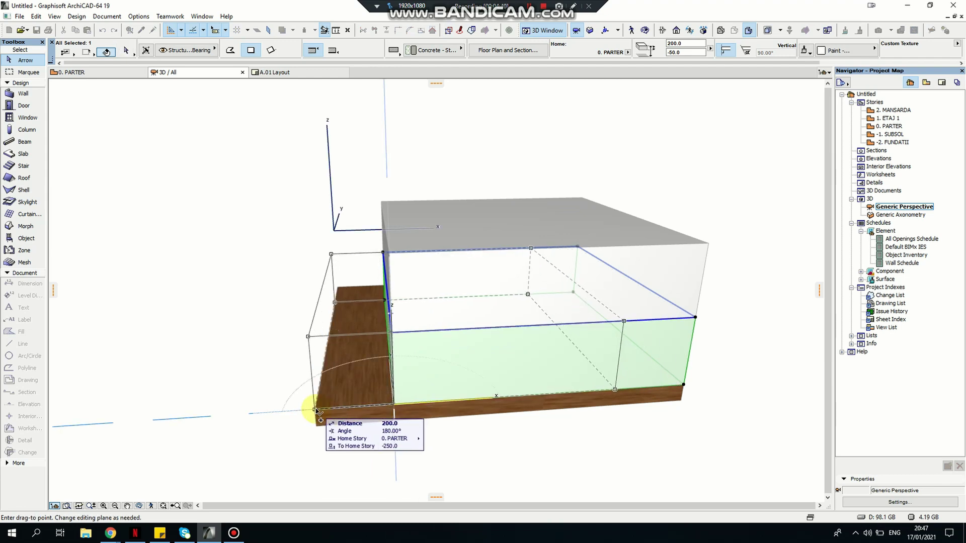
click(316, 410)
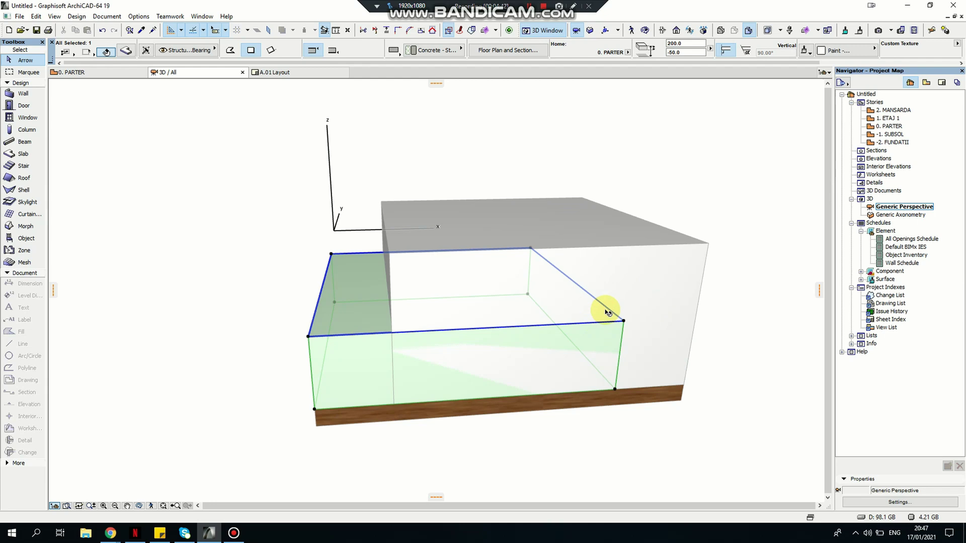
Offset the copied slab's side edge inward to the neighbouring white blocks' side, set the slab's thickness to 600 mm, and deselect it
click(579, 322)
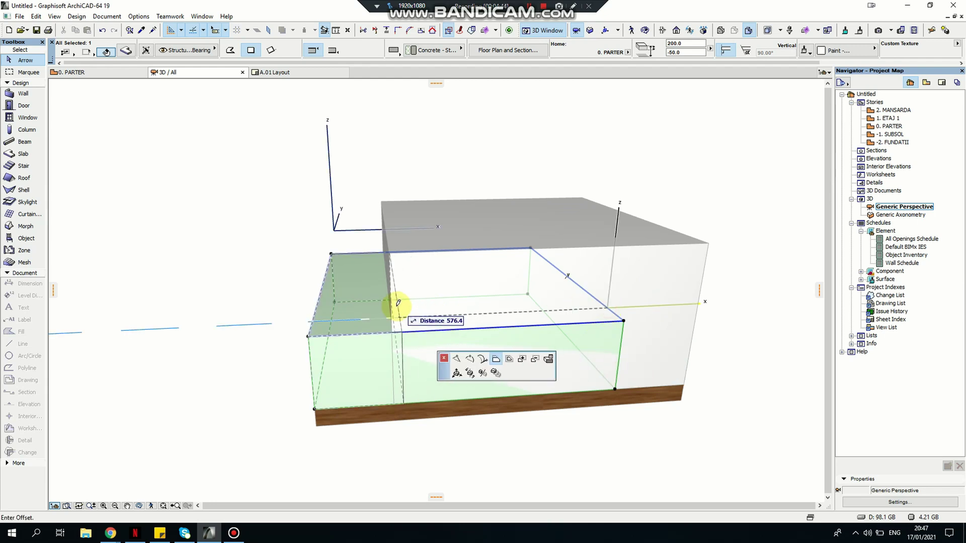
click(398, 342)
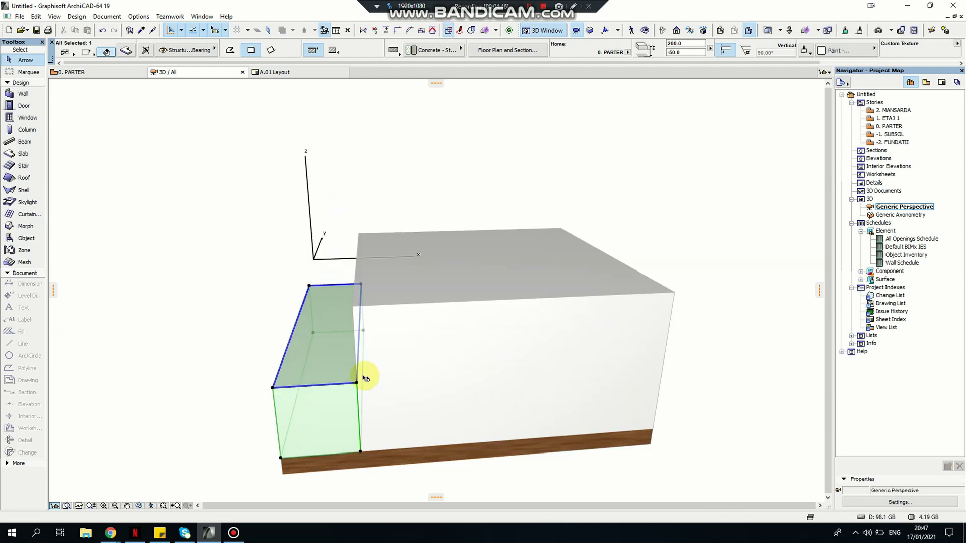
click(273, 388)
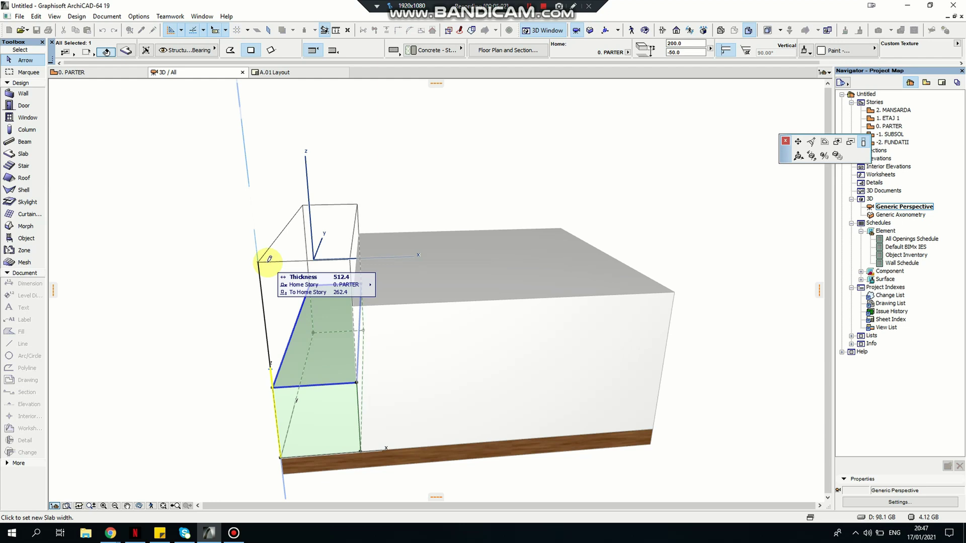
text(600)
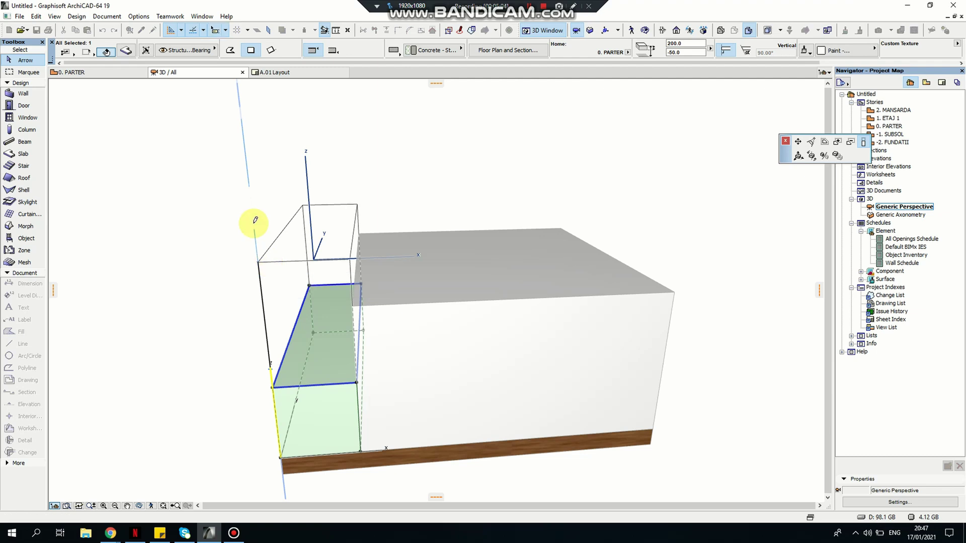
key(Return)
key(Escape)
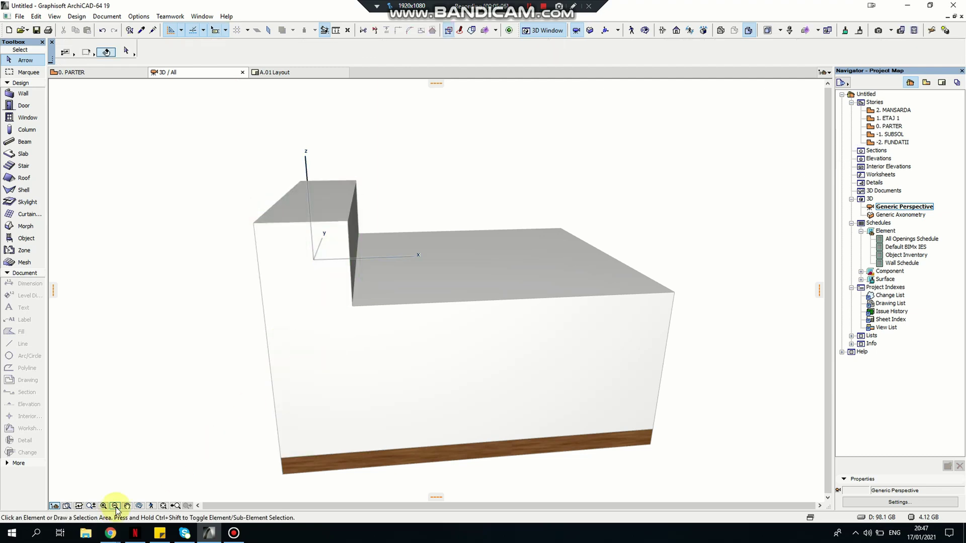
Drag a copy of the lower white slab 200 mm along the positive Y direction, from its bottom outer corner to the walnut board's corner
click(139, 506)
drag(468, 319, 580, 198)
drag(567, 291, 487, 260)
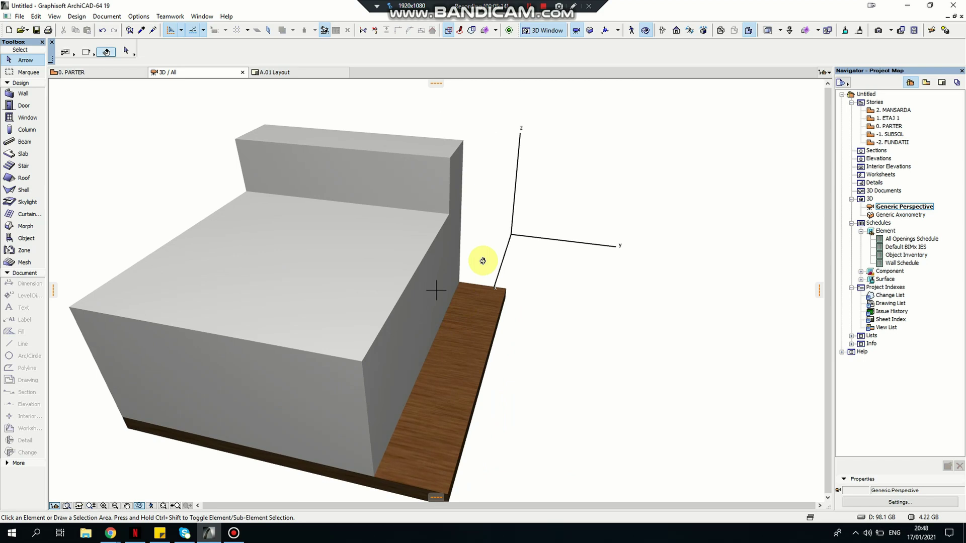
click(427, 337)
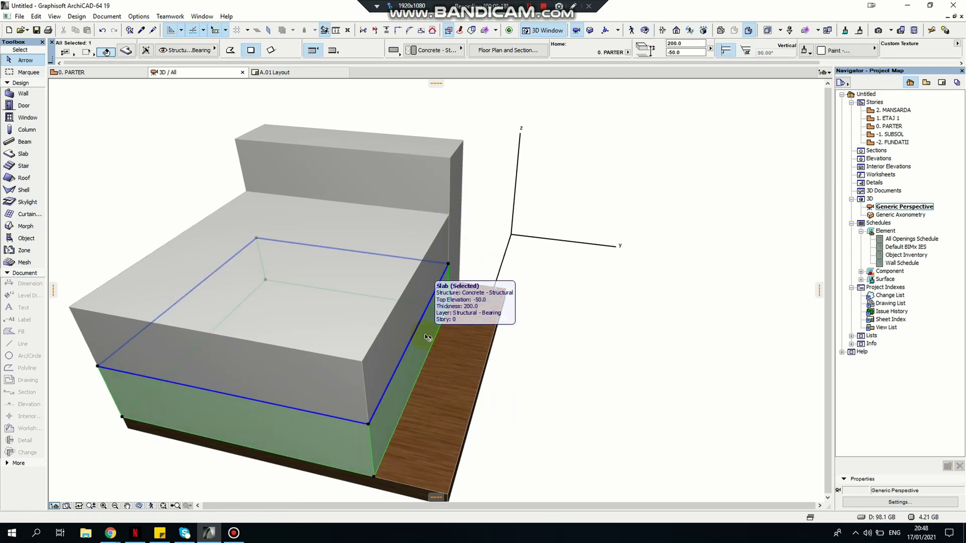
key(ctrl+d)
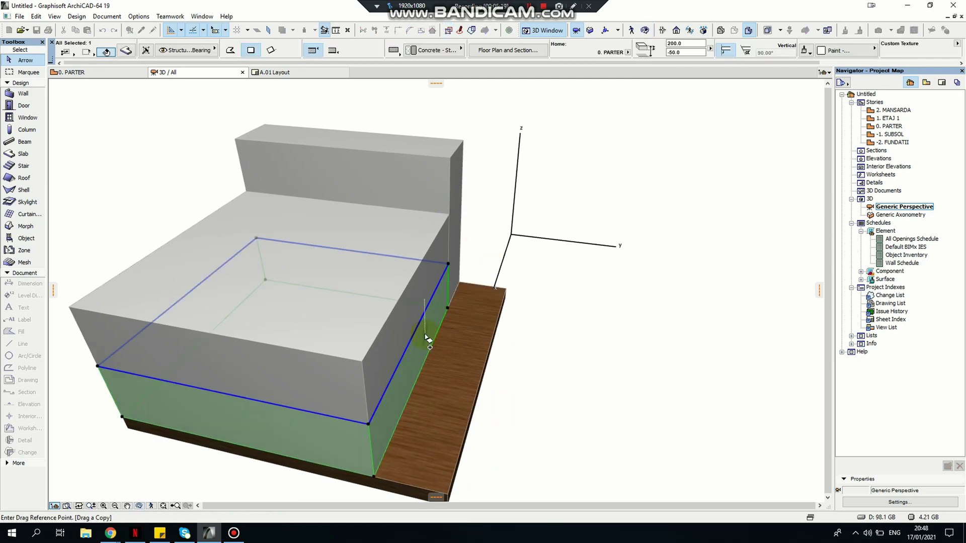
click(373, 478)
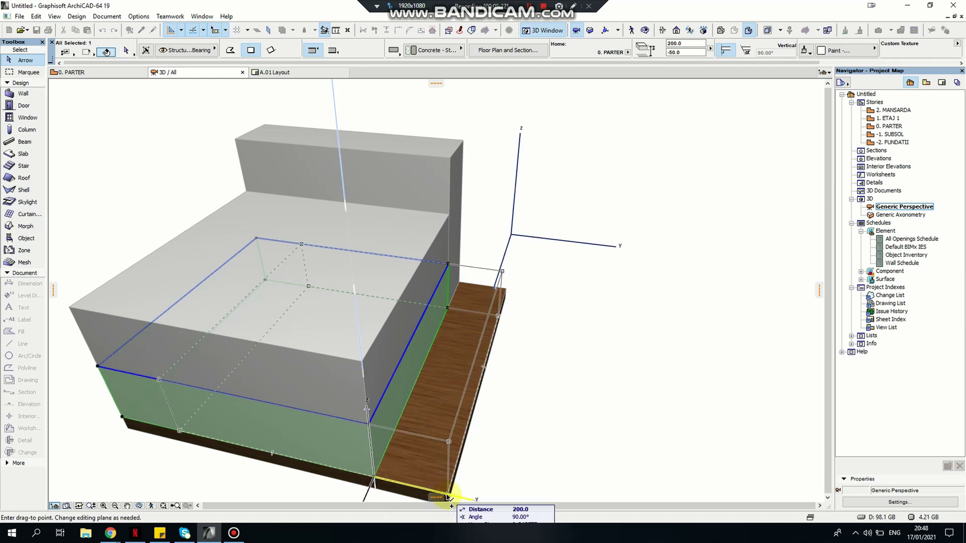
click(448, 497)
Offset the new copy's inner long edge, parallel to the X axis, inward until it aligns with the seat blocks' side
click(177, 364)
click(389, 320)
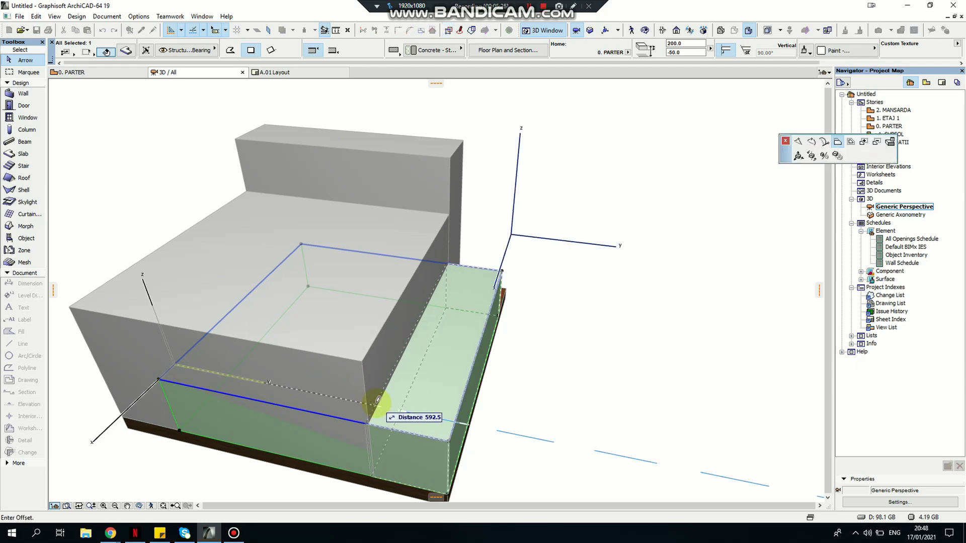
click(372, 418)
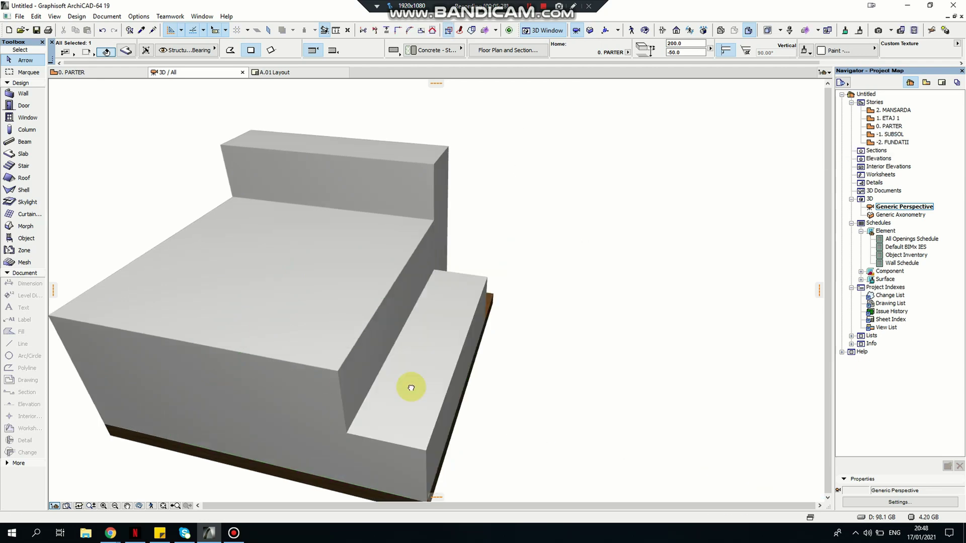
Offset the new strip slab's short back edge outward by 200 mm to reach the walnut board's back edge
scroll(410, 388, up, 3)
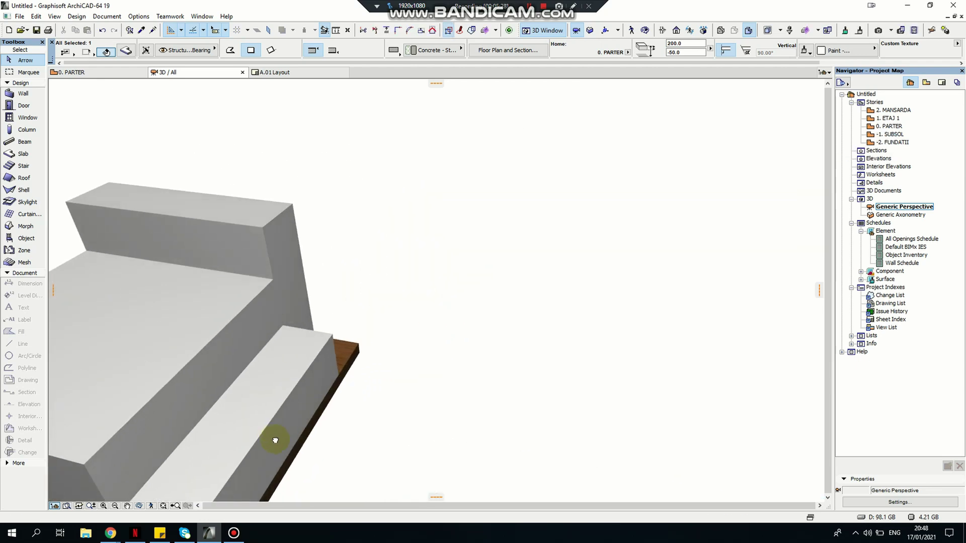
click(139, 506)
drag(215, 449, 418, 317)
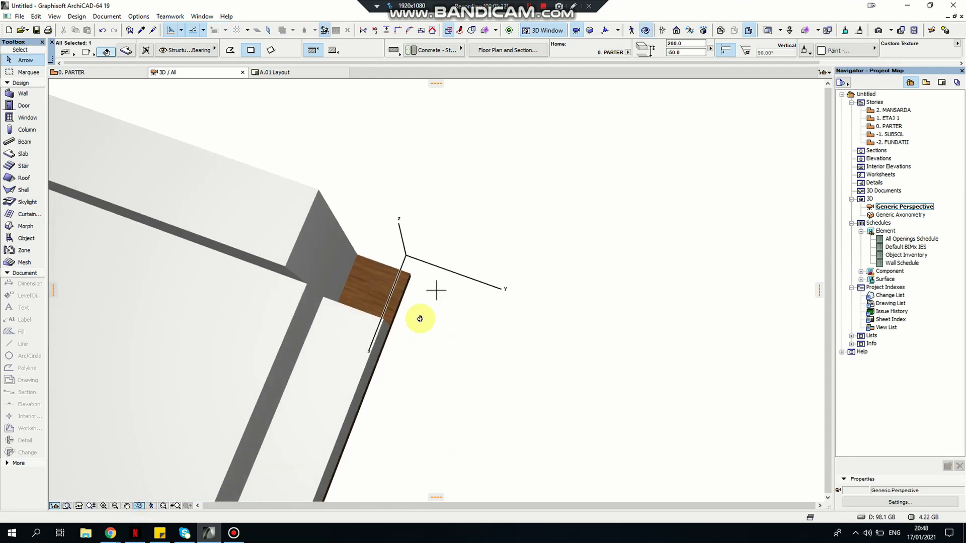
click(360, 302)
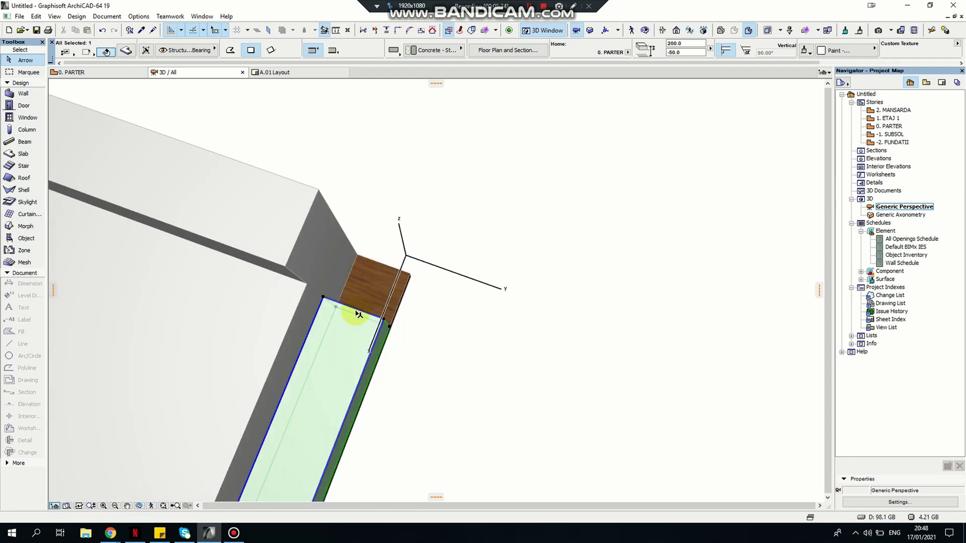
click(360, 315)
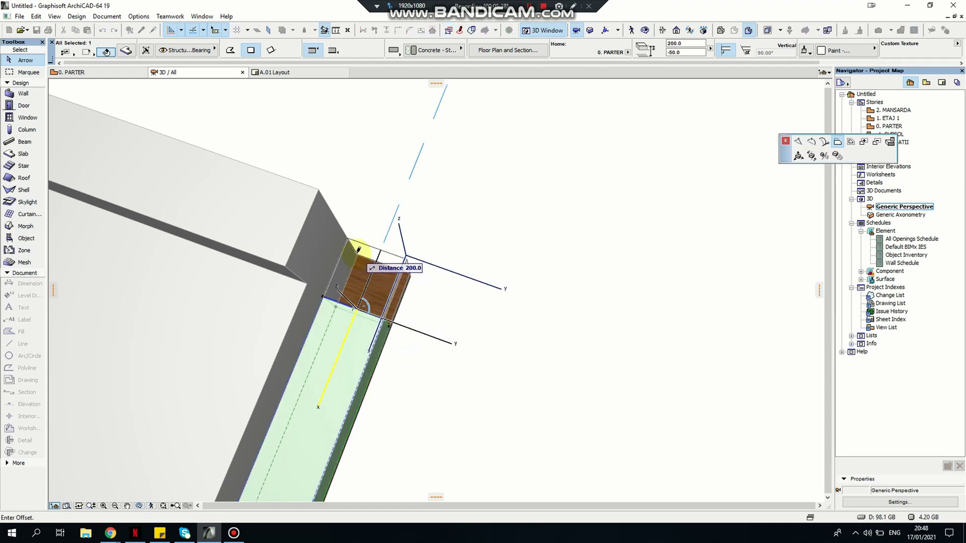
click(358, 250)
Raise the strip slab's thickness to 600 mm by snapping to the adjacent tall slab's top corner, and deselect it
click(349, 240)
click(318, 191)
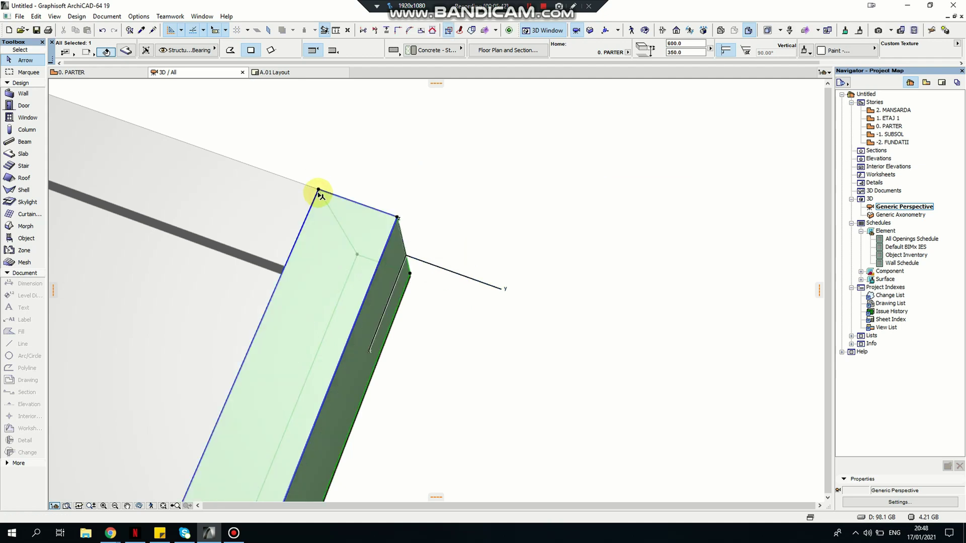
key(Escape)
Drag a copy of the tall slab parallel to the Y axis 400 mm upward, from its bottom inner corner to the seat's top level
click(140, 506)
mouse_move(281, 375)
mouse_down()
mouse_move(494, 241)
mouse_move(371, 315)
mouse_move(339, 346)
mouse_move(415, 274)
mouse_move(686, 205)
mouse_move(637, 278)
mouse_move(576, 261)
mouse_up()
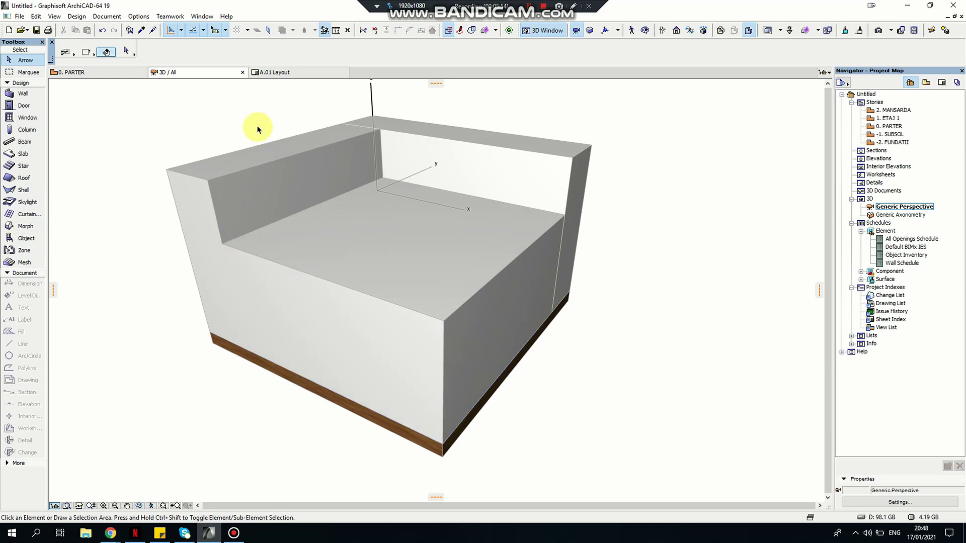
click(275, 186)
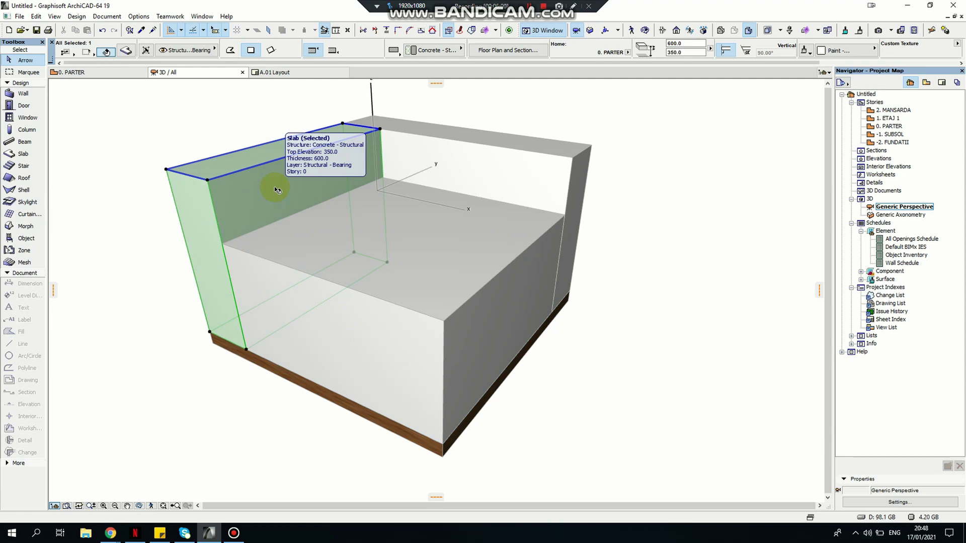
key(ctrl+d)
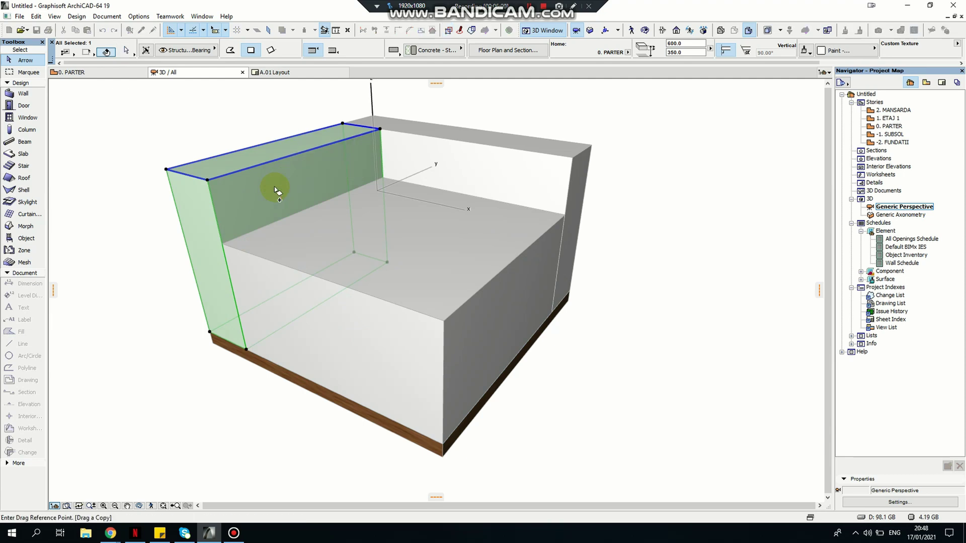
click(247, 351)
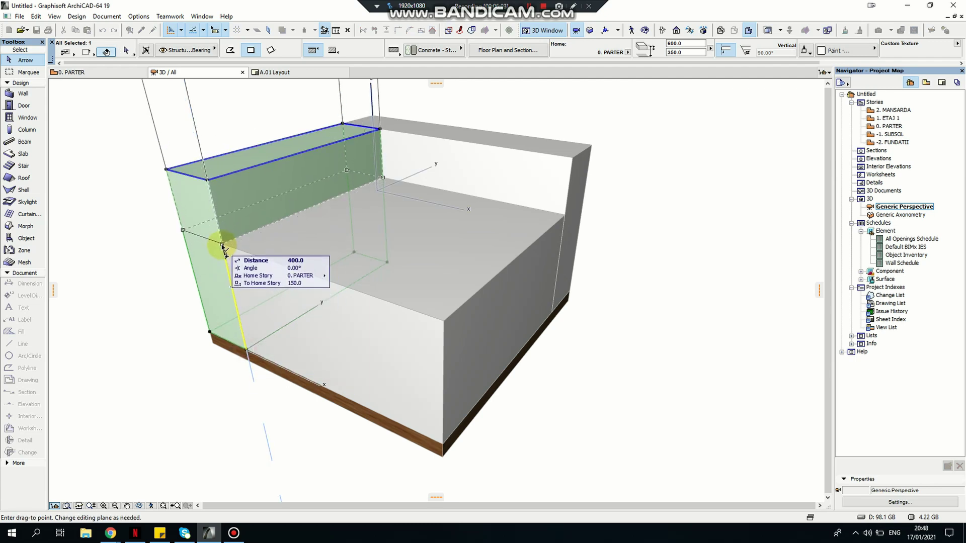
click(224, 246)
Move the raised slab copy 200 mm along the positive X direction so it stands on the seat in front of the tall slab
key(ctrl+d)
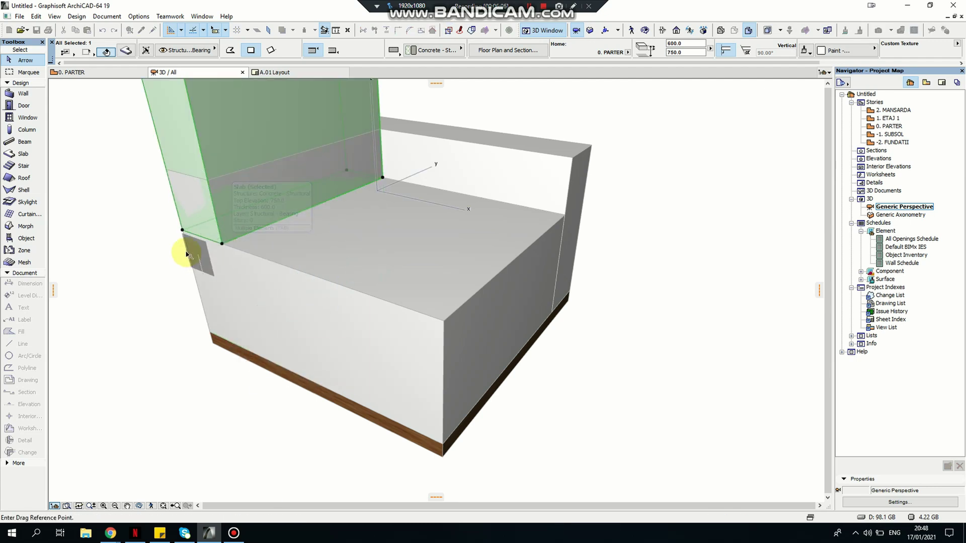
click(183, 233)
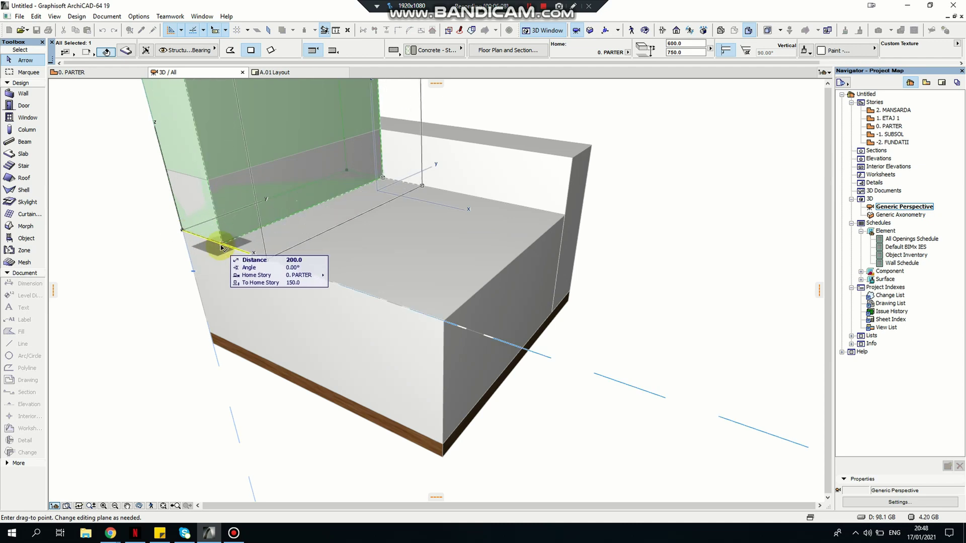
click(252, 244)
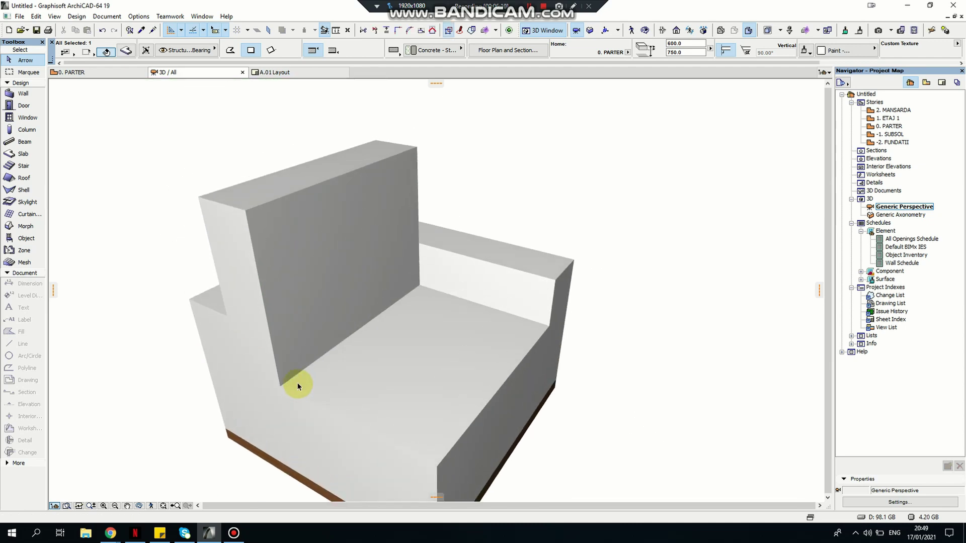
Set the thickness of the slab standing on the seat to 350 mm, and deselect it
click(245, 211)
click(252, 244)
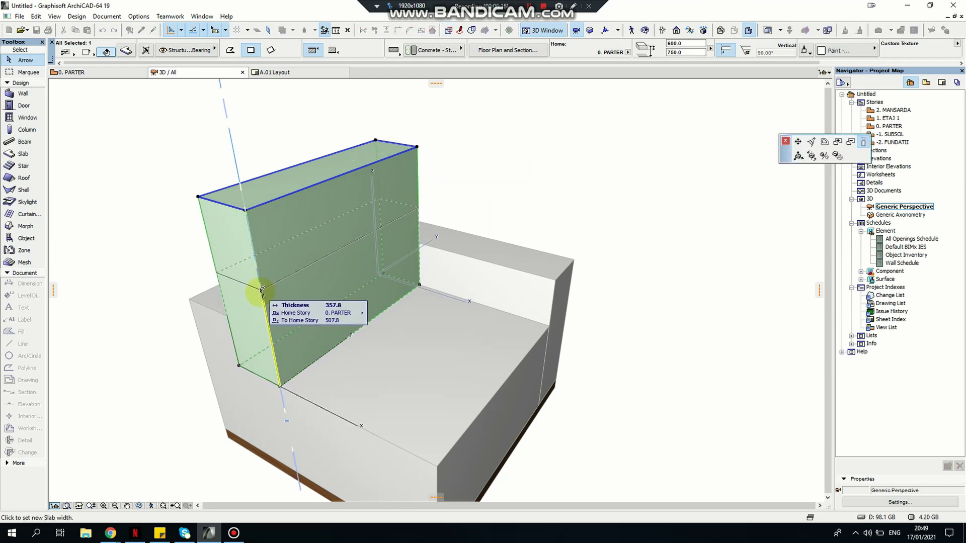
text(350)
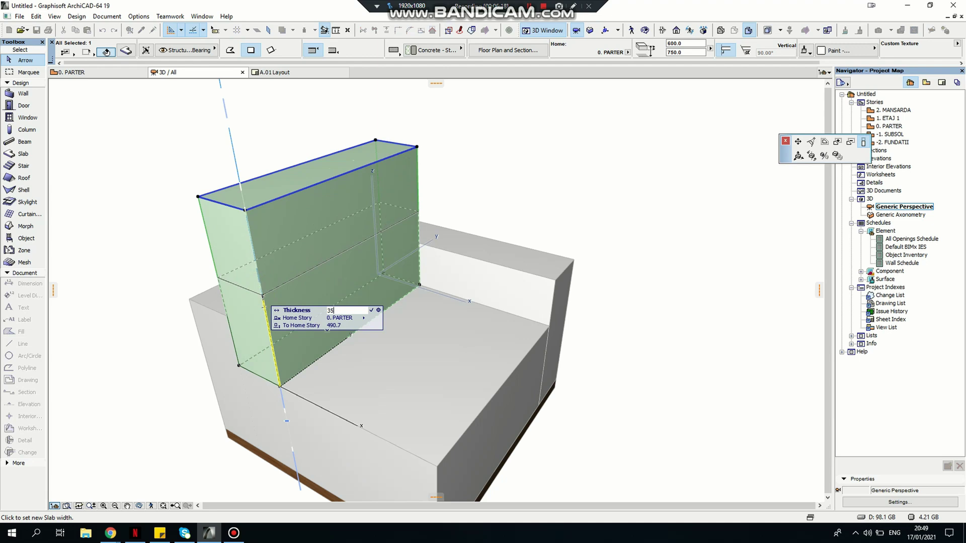
key(Return)
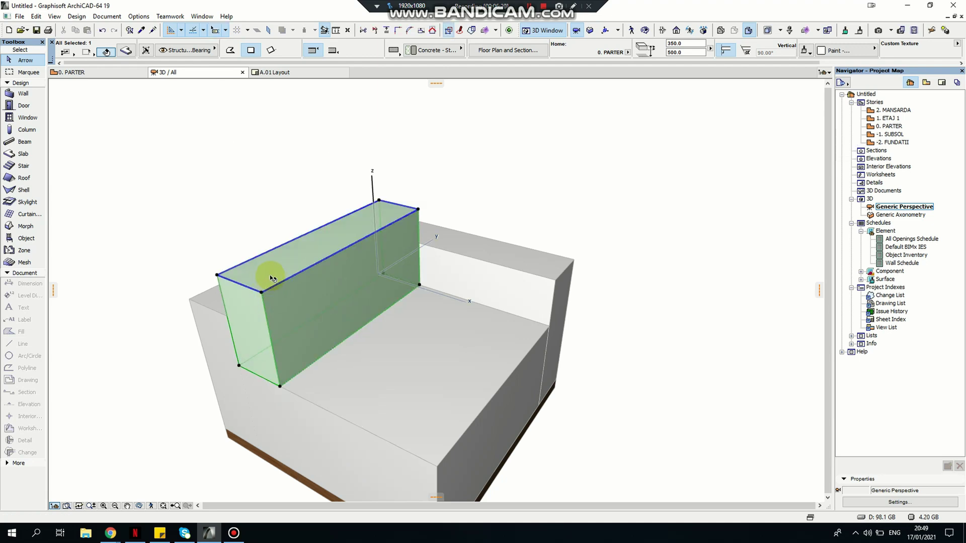
key(Escape)
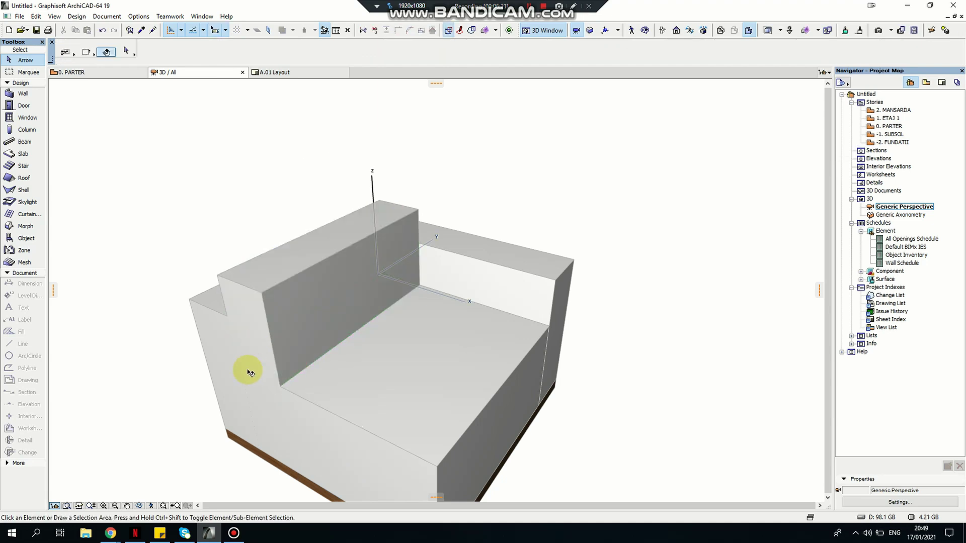
Convert the lower white seat slab above the walnut board to a morph, accepting deletion of the original
click(140, 505)
drag(444, 265, 355, 324)
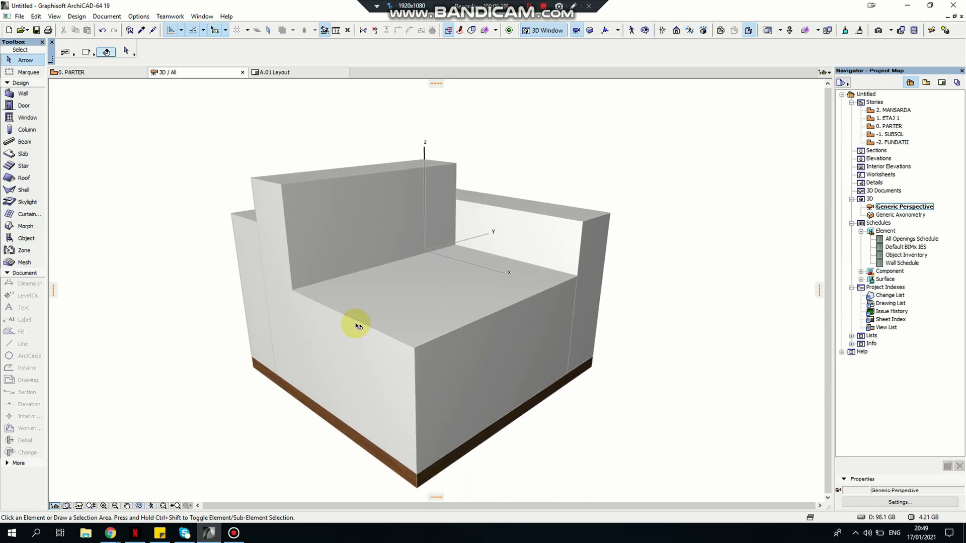
click(378, 416)
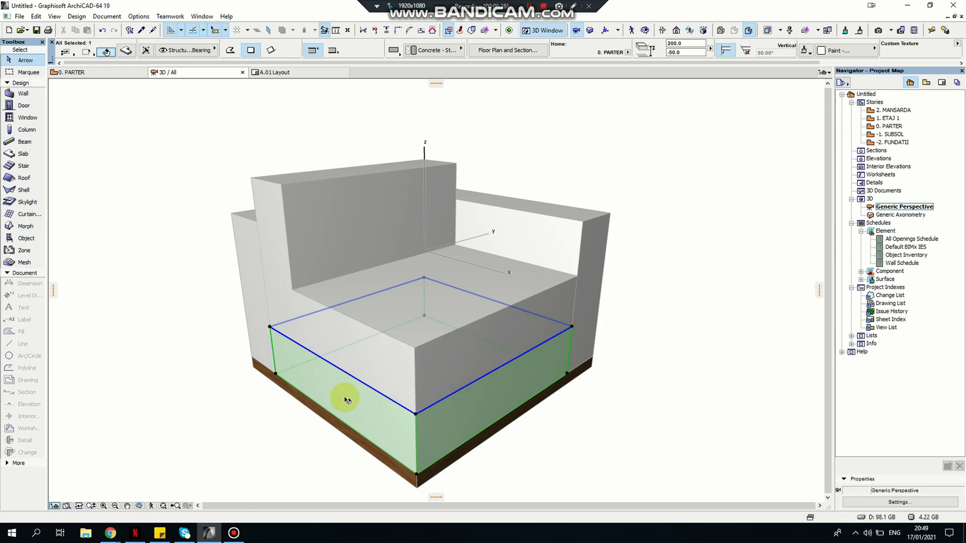
mouse_move(429, 430)
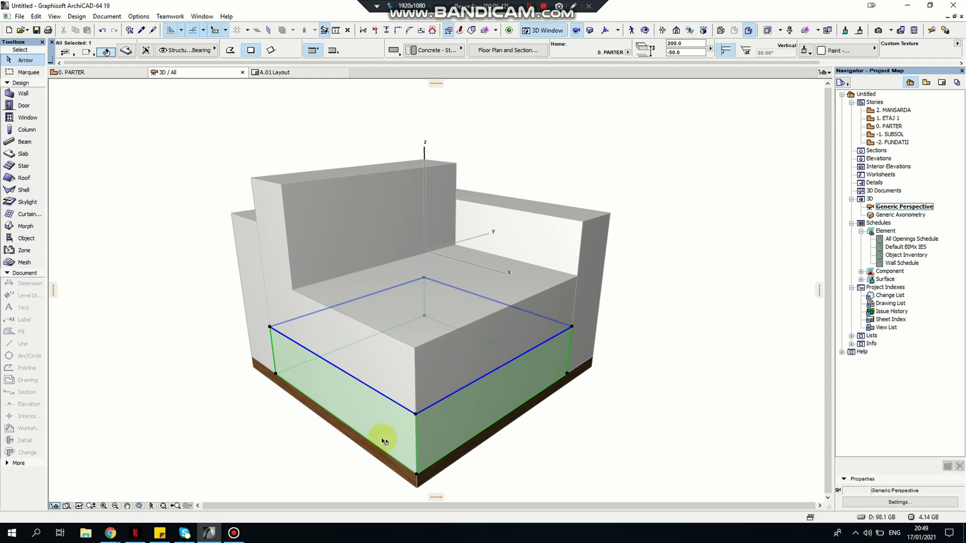
mouse_move(377, 428)
mouse_move(395, 413)
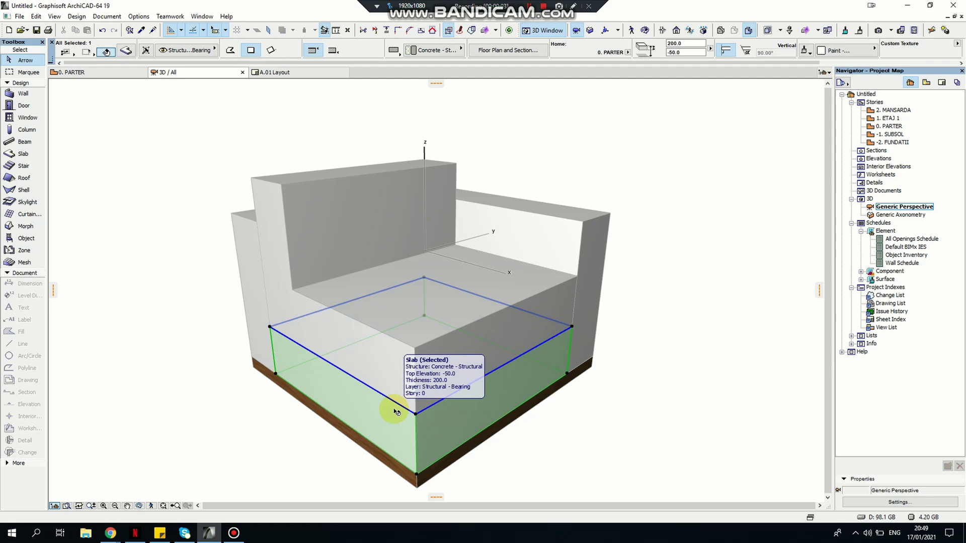
right_click(395, 409)
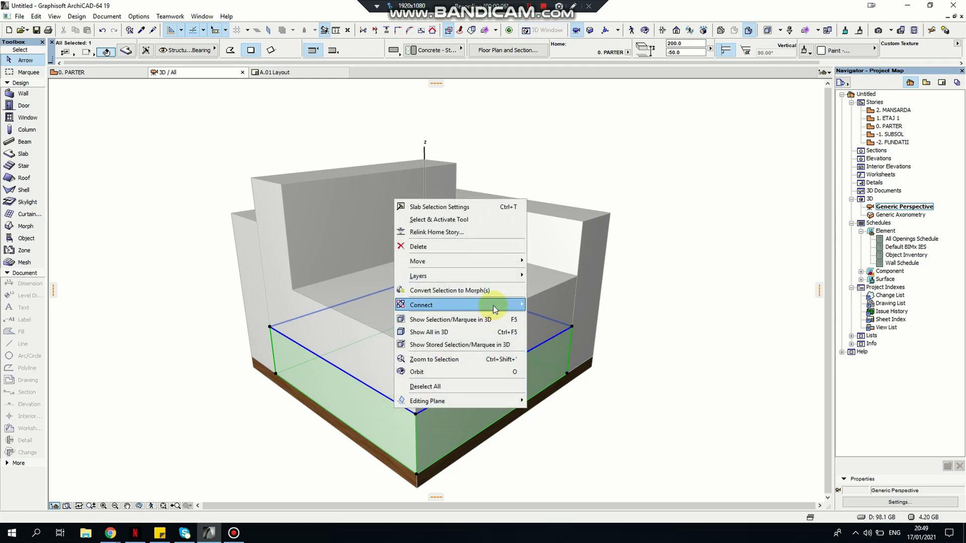
click(485, 294)
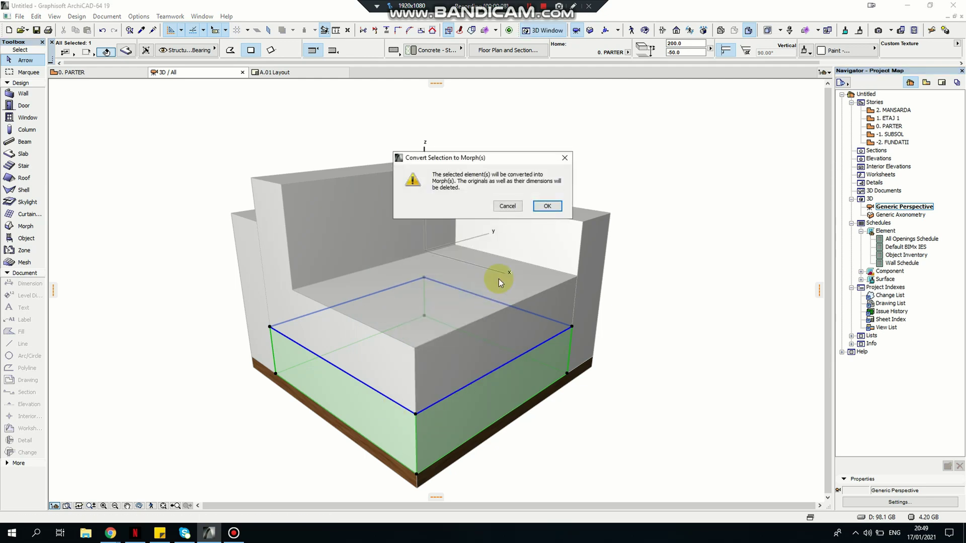
click(545, 205)
Fillet all edges of the lower seat morph above the walnut board with a 10 mm radius, and deselect it
scroll(381, 424, up, 3)
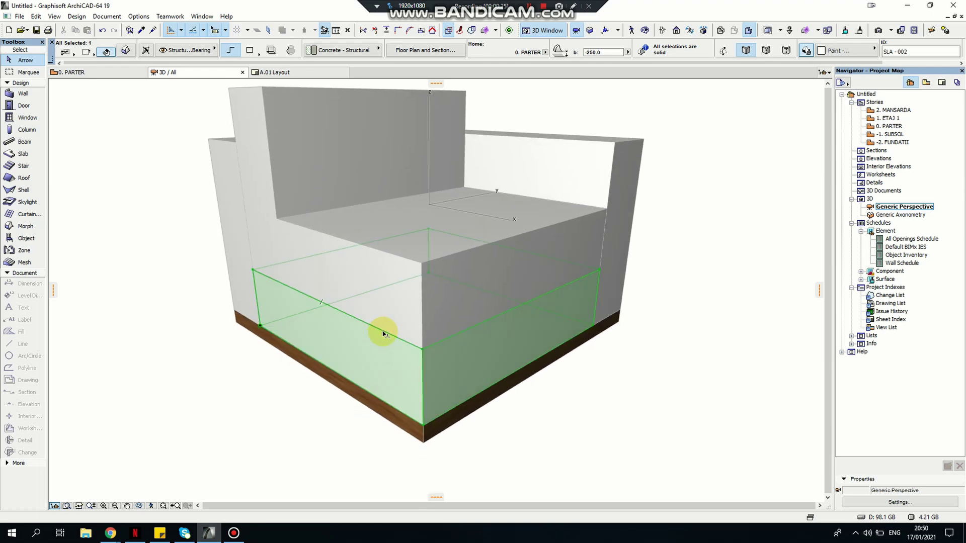
click(383, 331)
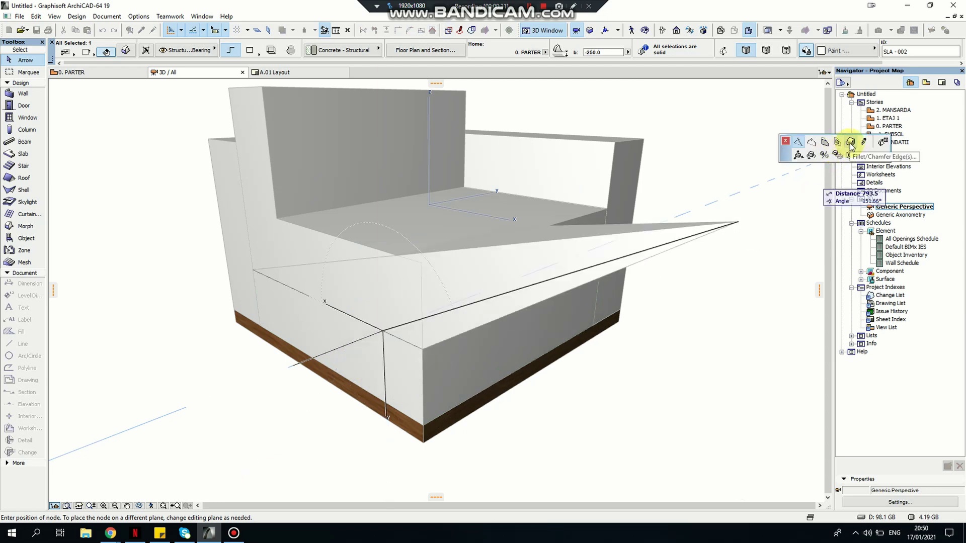
click(851, 143)
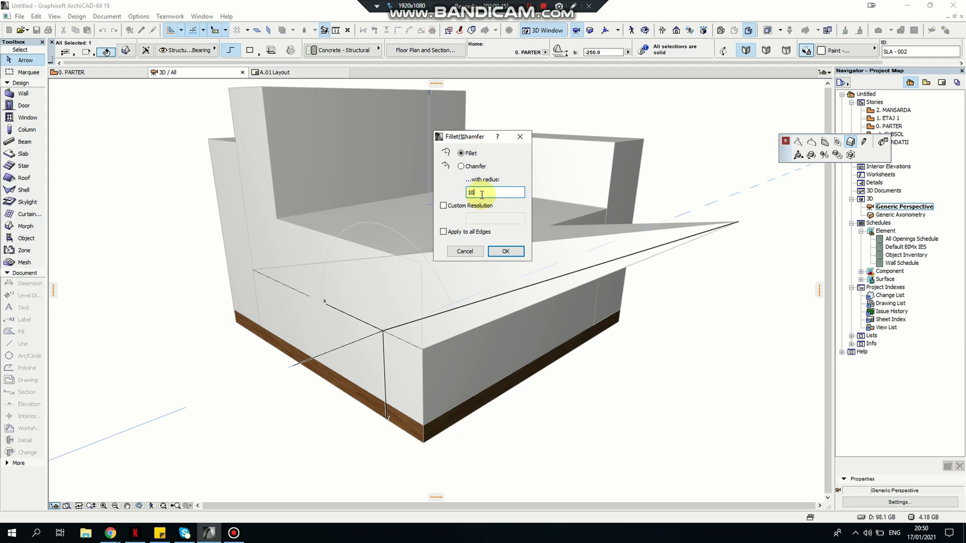
click(442, 230)
click(504, 252)
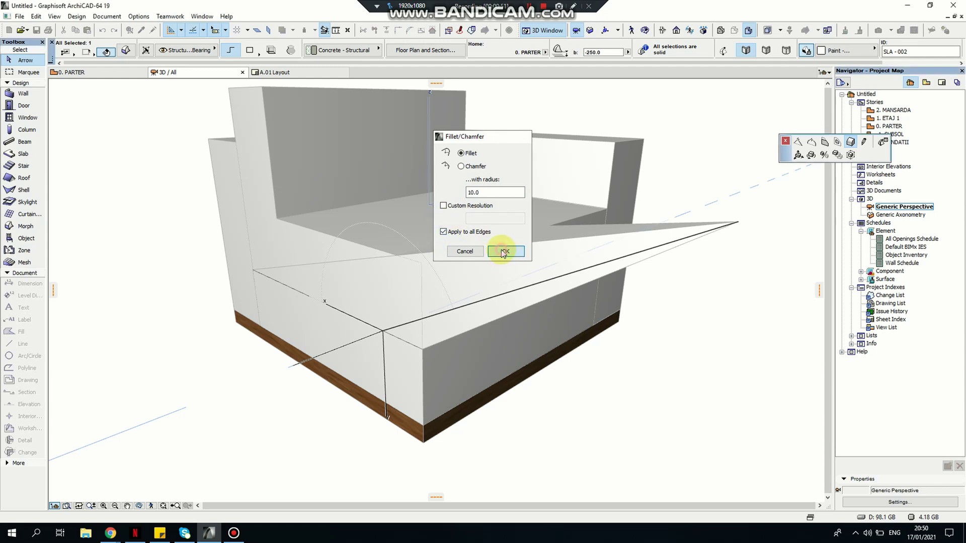
click(554, 433)
Convert the tall slab behind the upright back cushion to a morph, accepting deletion of the original
scroll(410, 413, up, 2)
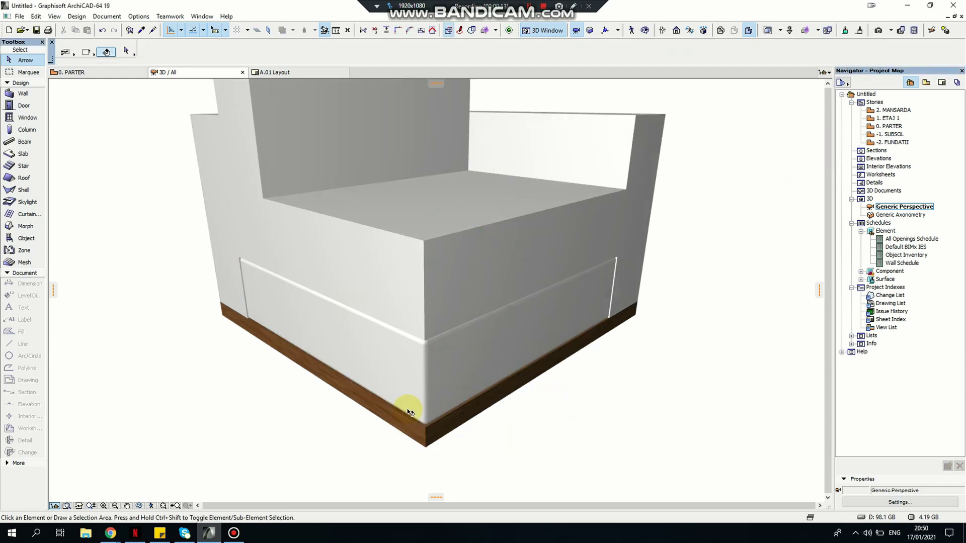
scroll(405, 401, up, 2)
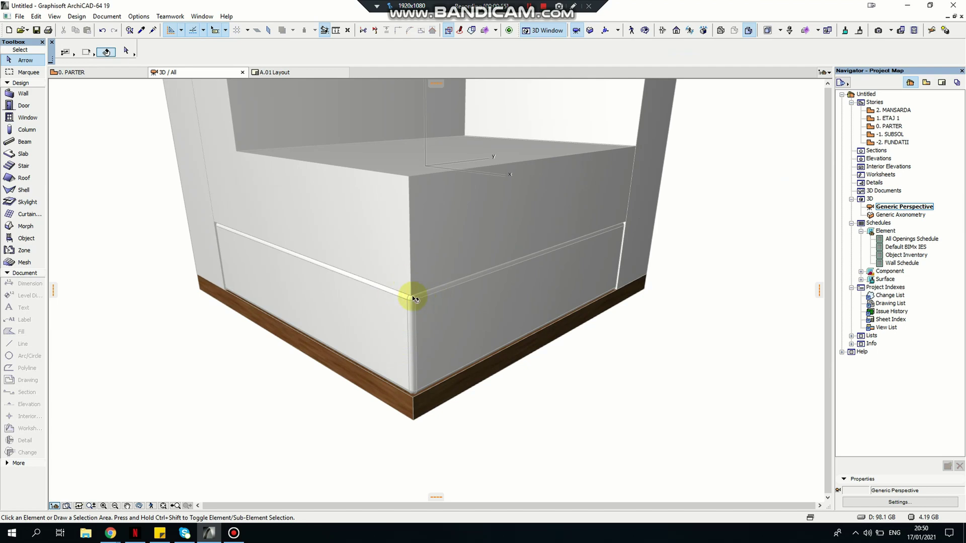
scroll(402, 327, down, 3)
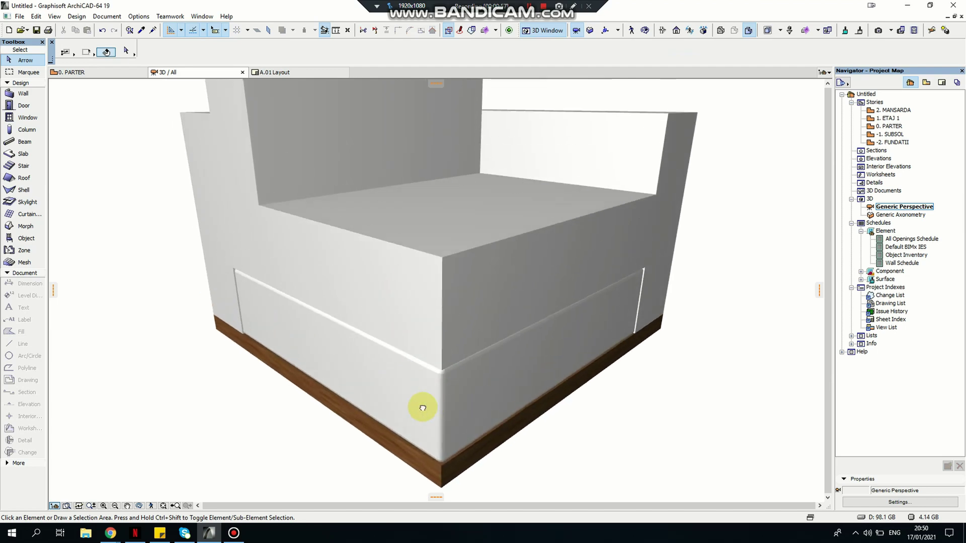
scroll(250, 289, up, 1)
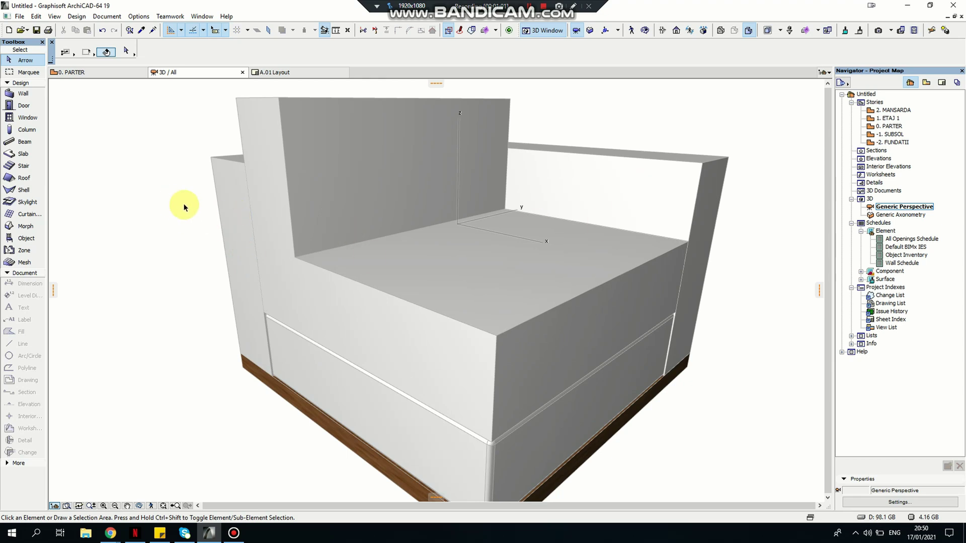
click(234, 204)
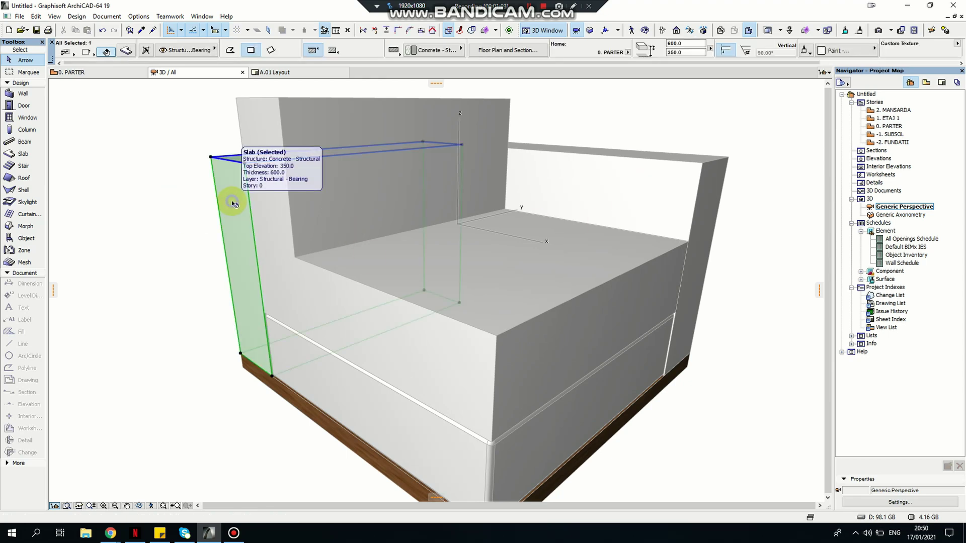
right_click(233, 201)
click(276, 289)
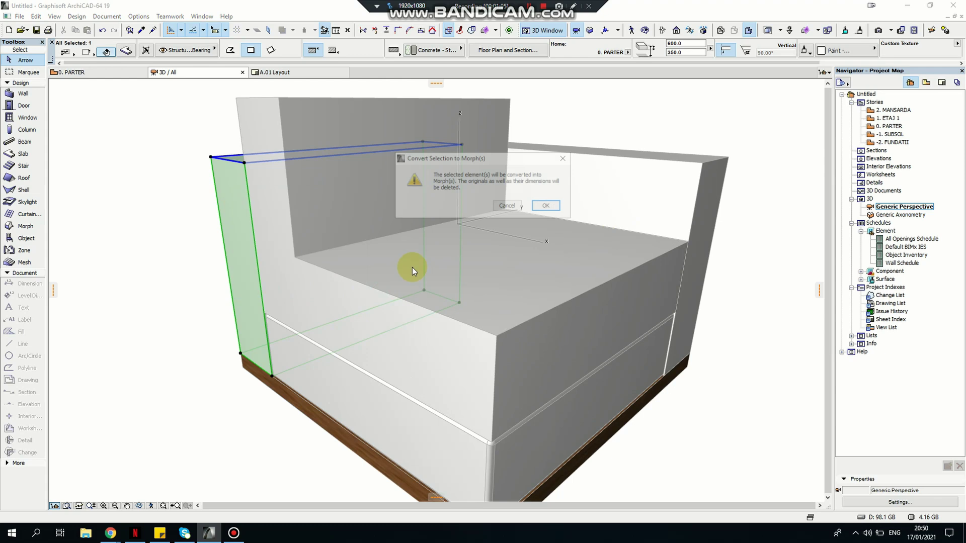
click(549, 206)
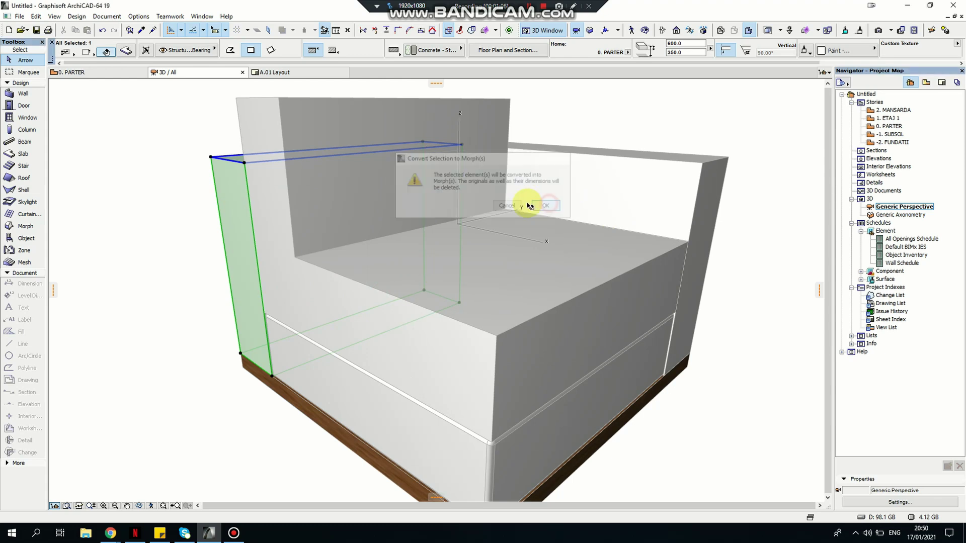
Convert the other tall slab, along the seat side without a back cushion, to a morph, accepting deletion of the original
click(621, 187)
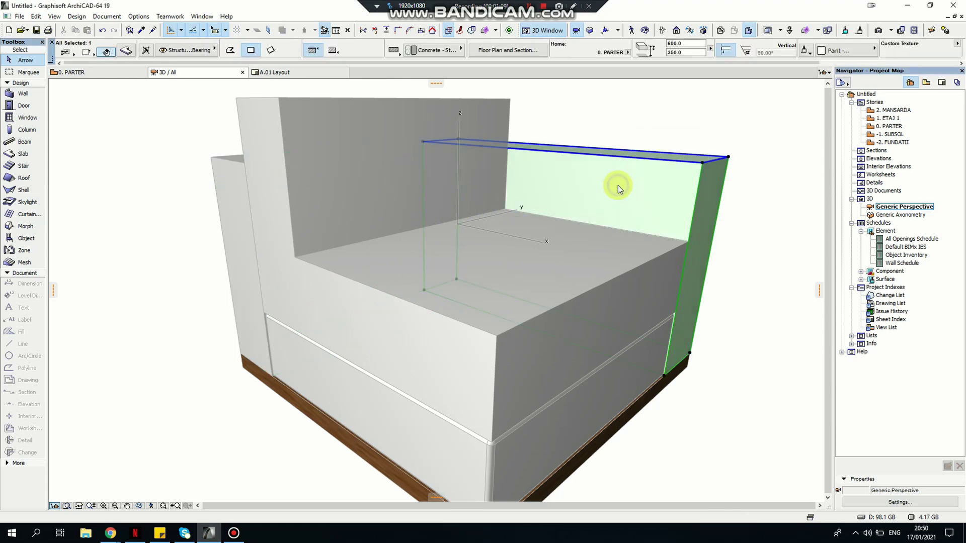
right_click(620, 187)
click(674, 278)
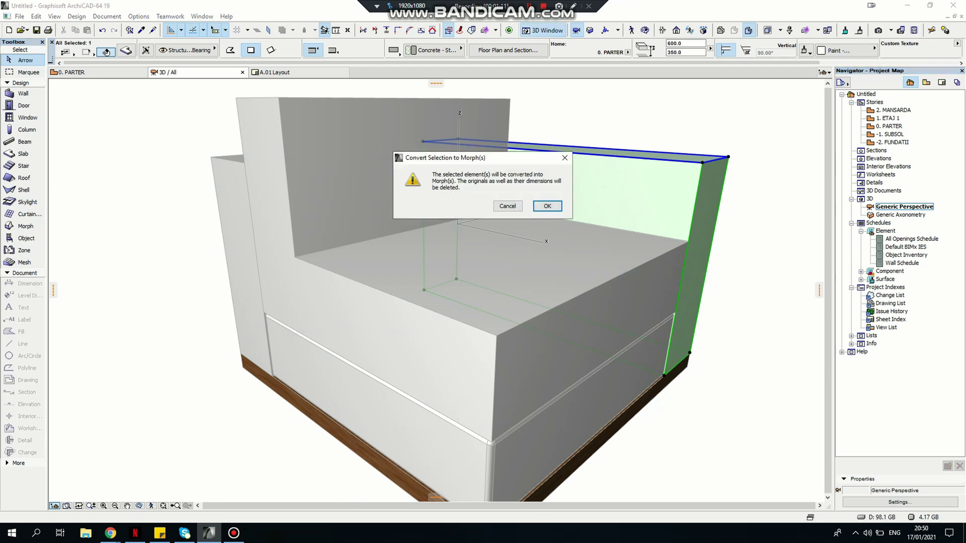
click(548, 207)
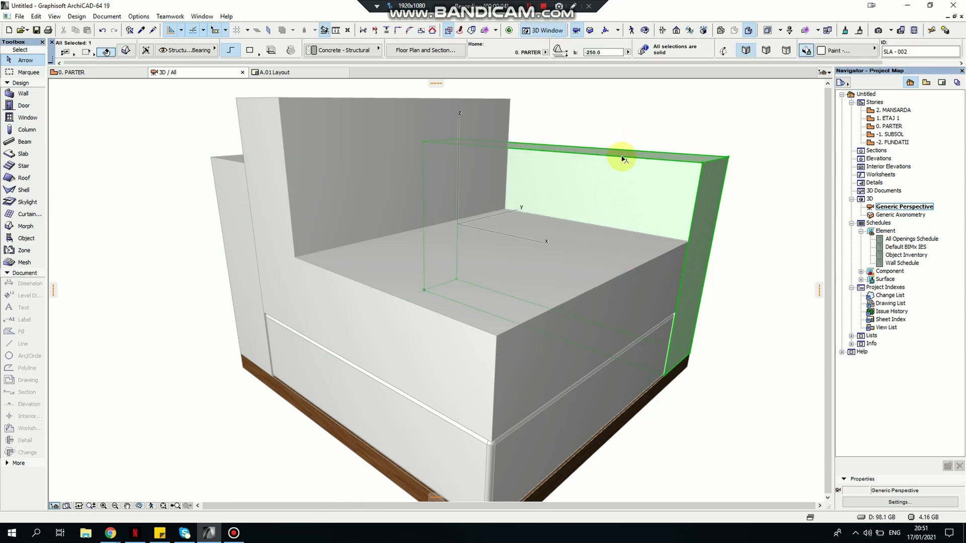
Fillet all edges of the tall morph on the side without a back cushion with a 10 mm radius, and deselect it
click(613, 171)
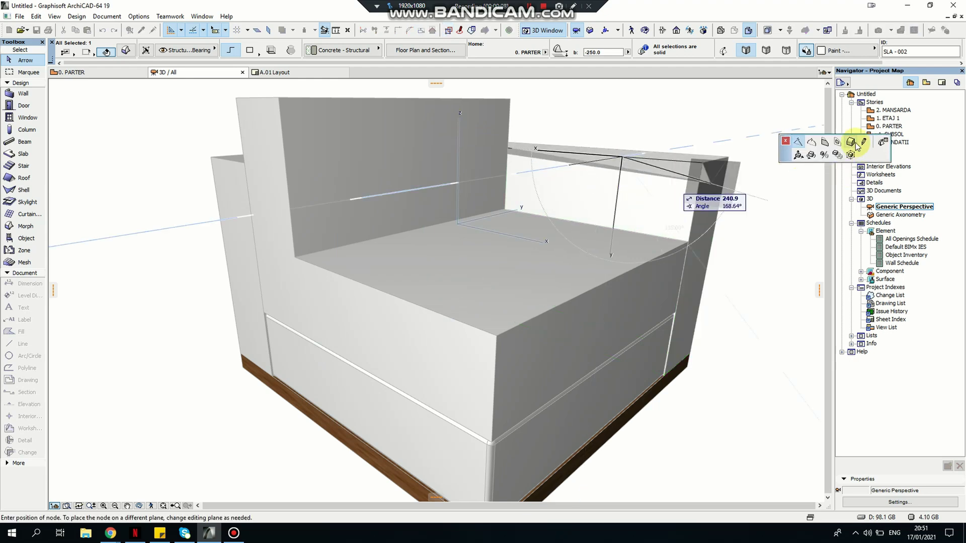
click(856, 144)
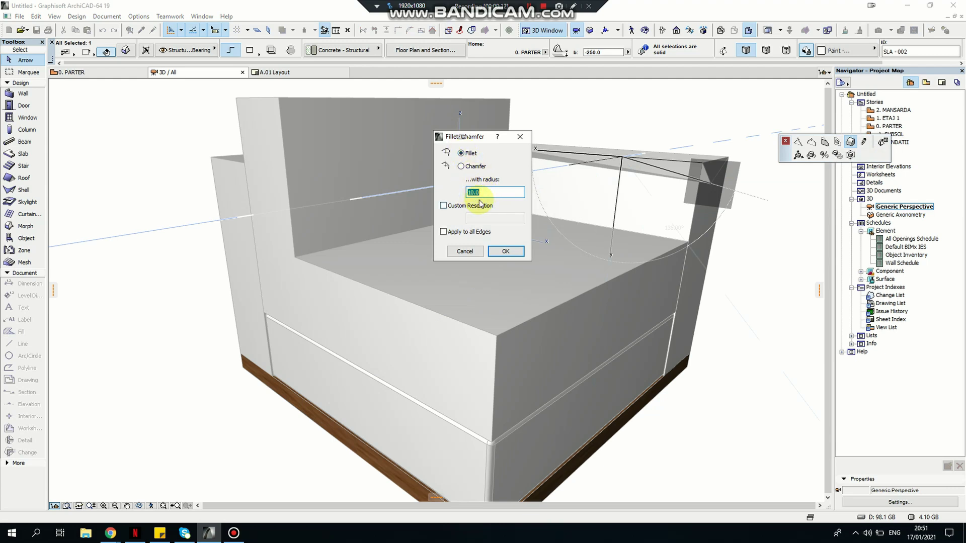
click(504, 251)
click(627, 124)
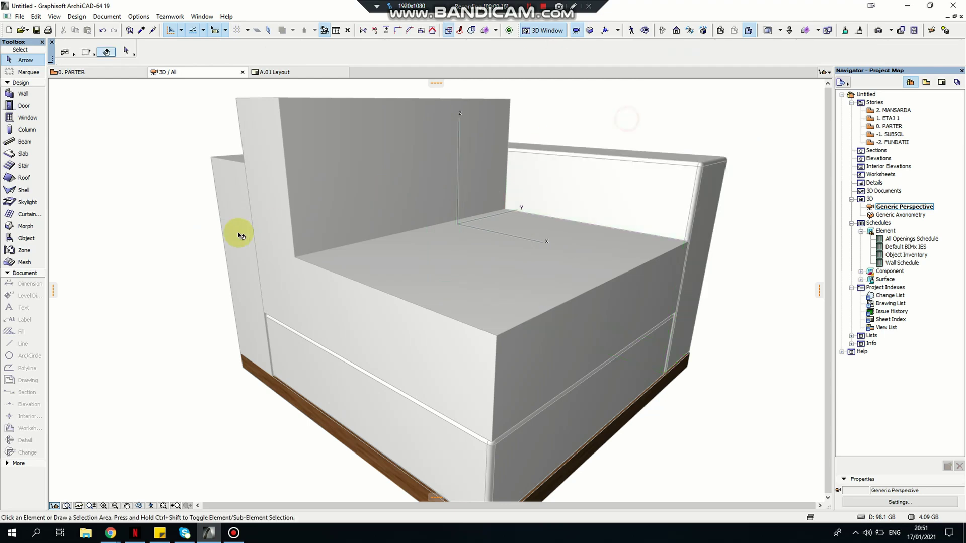
Round all edges of the tall morph behind the upright back cushion with a 10 mm fillet, and deselect it
click(243, 217)
right_click(243, 216)
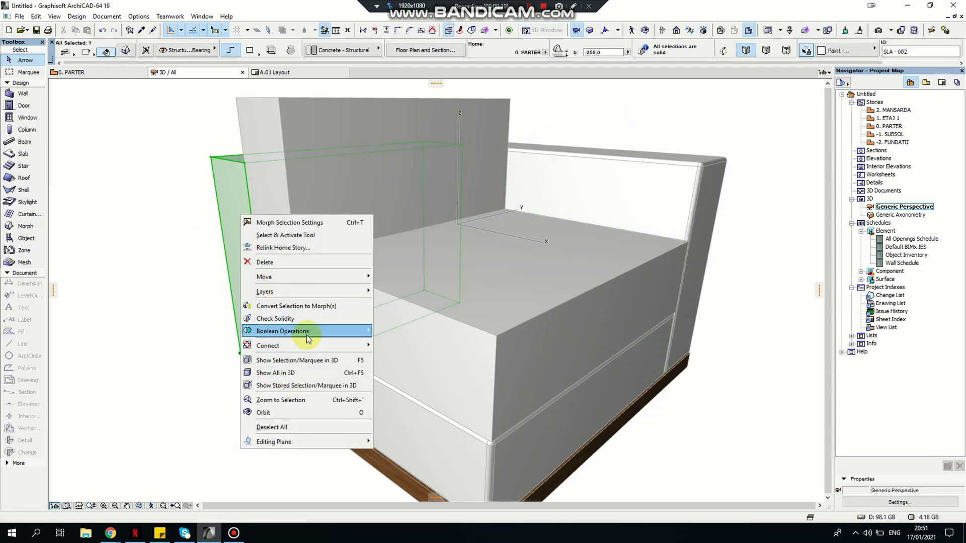
click(230, 163)
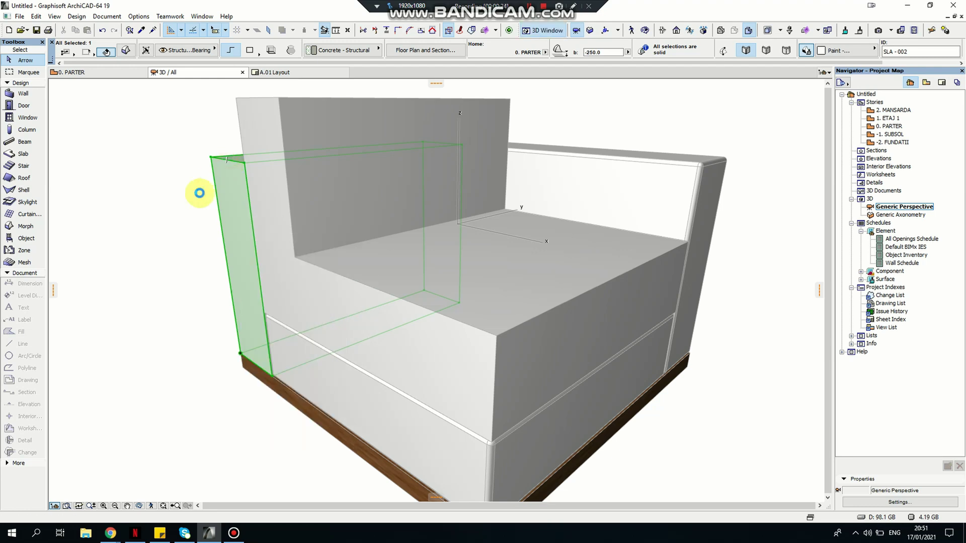
click(199, 193)
click(528, 211)
click(828, 154)
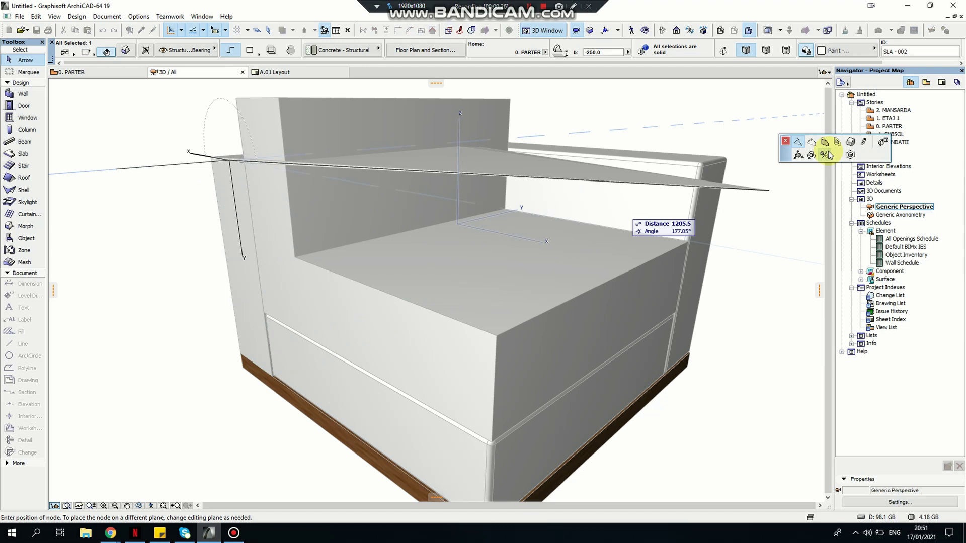
click(850, 142)
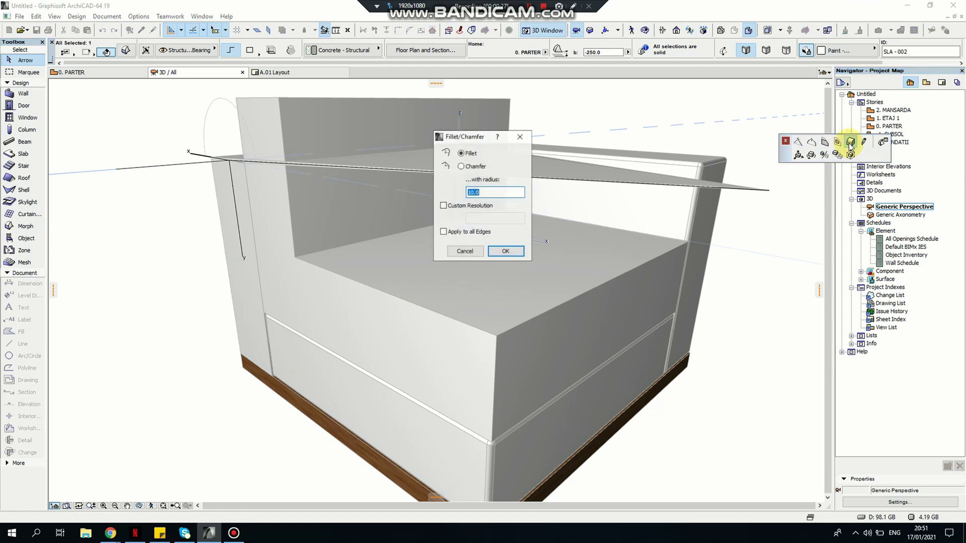
click(444, 232)
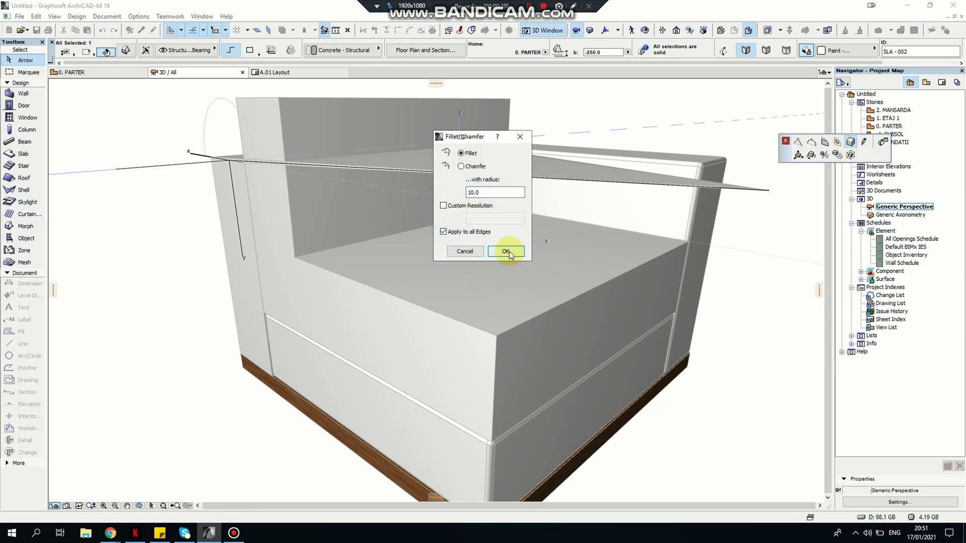
click(506, 251)
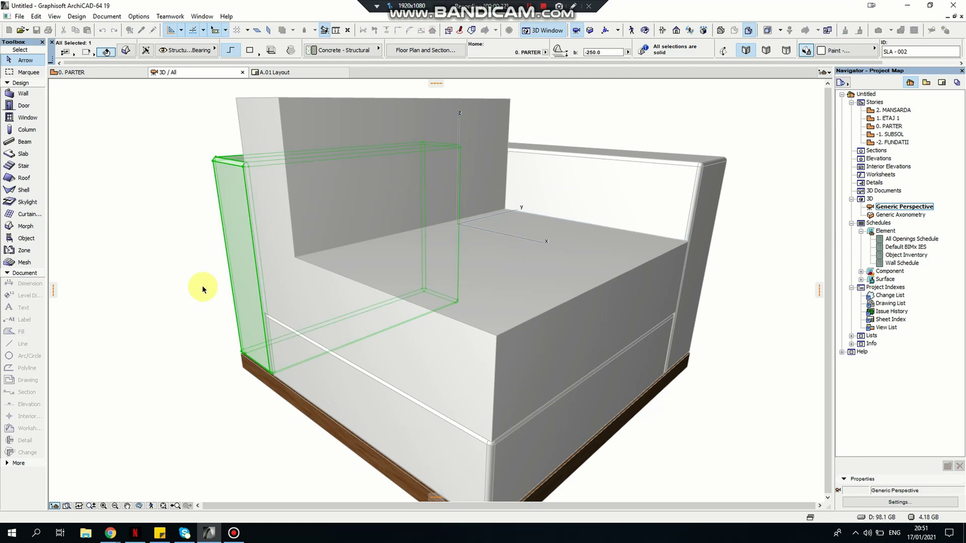
click(187, 281)
Convert the upper seat slab, on which the back cushion stands, to a morph, accepting deletion of the original
scroll(254, 390, up, 3)
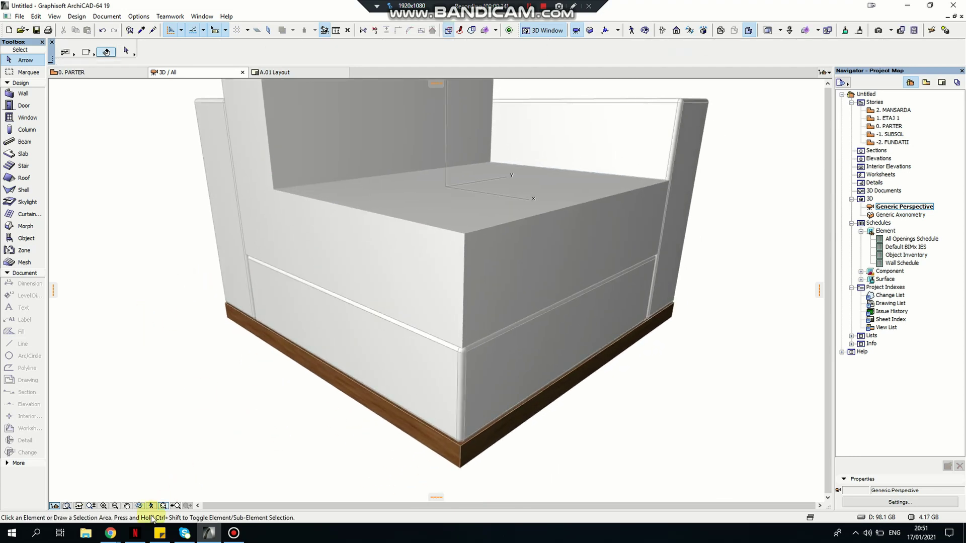
click(139, 506)
drag(168, 428, 437, 285)
scroll(433, 287, up, 2)
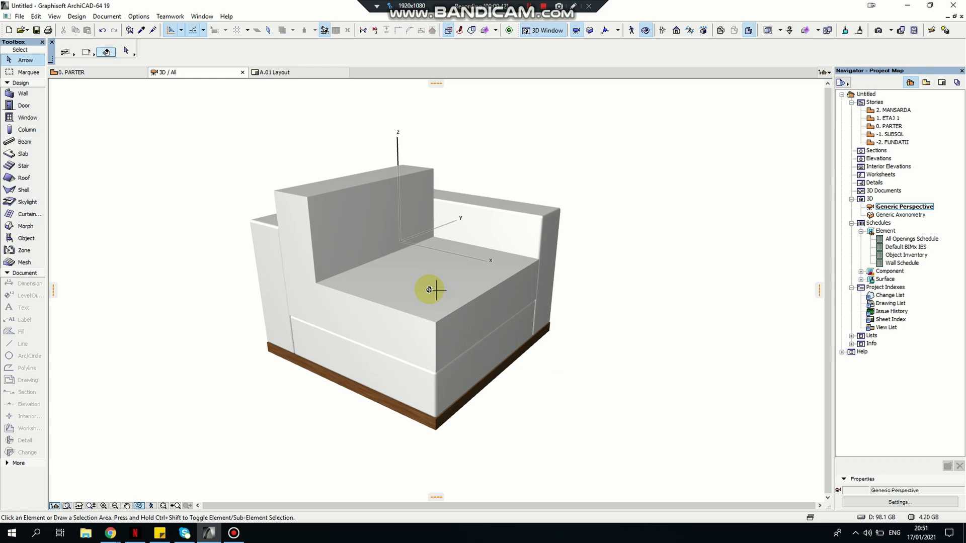
click(424, 304)
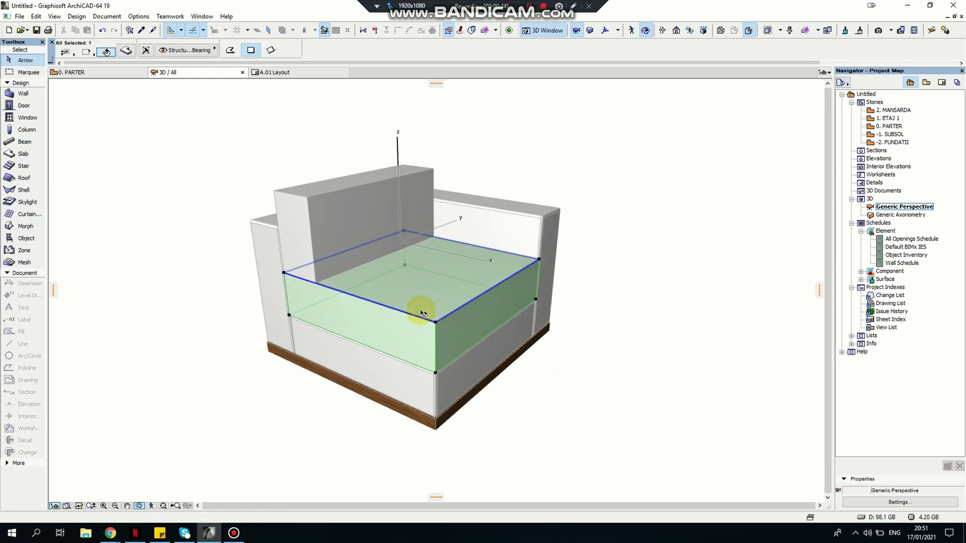
scroll(419, 324, up, 2)
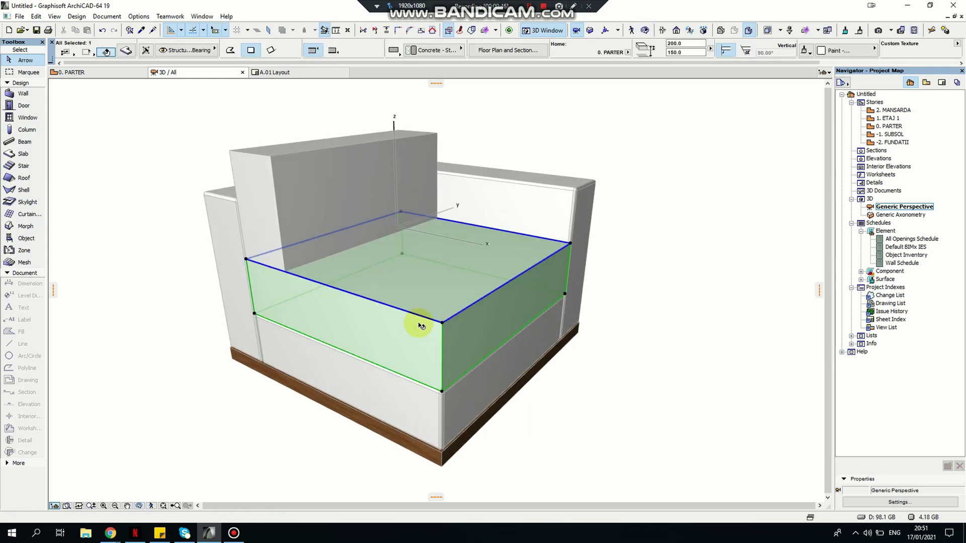
scroll(421, 326, up, 1)
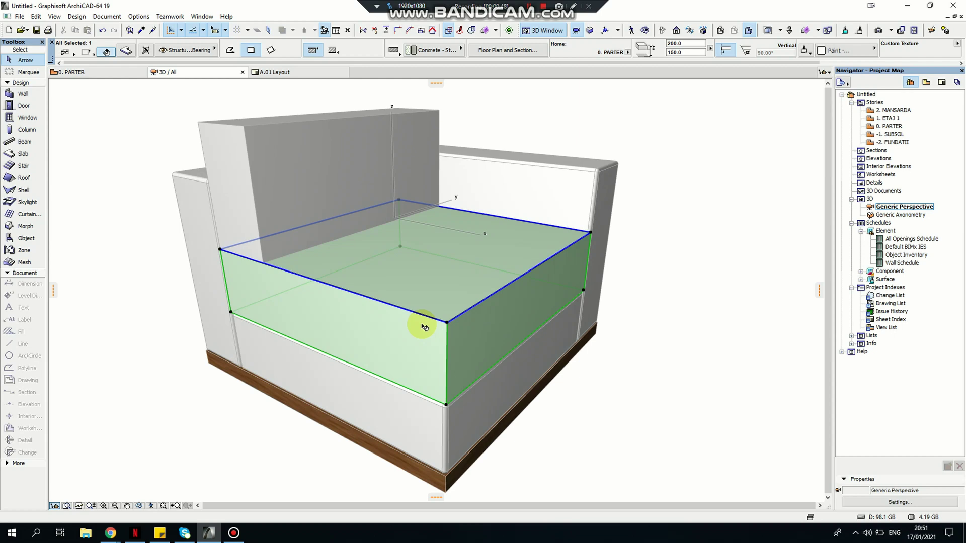
right_click(422, 326)
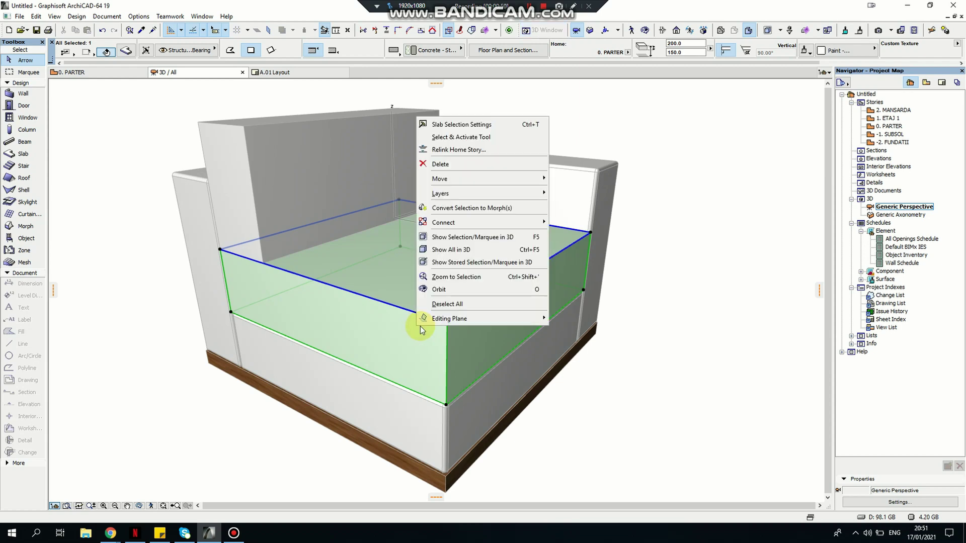
click(508, 208)
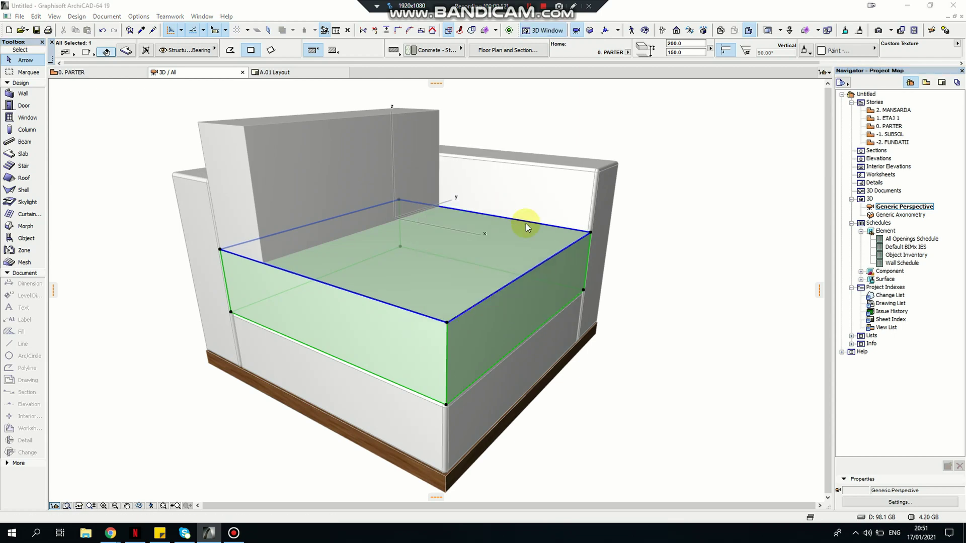
click(548, 207)
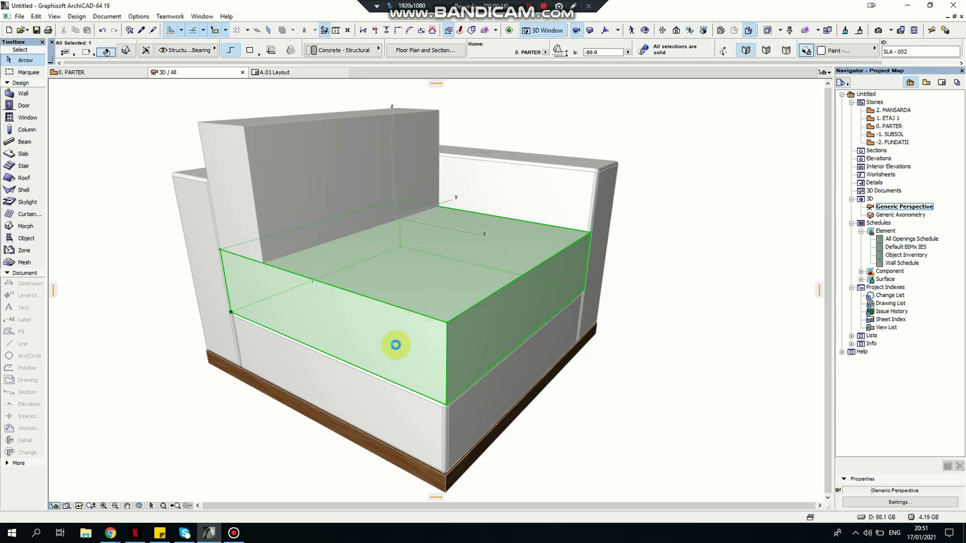
Fillet all edges of the upper seat morph with a 50 mm radius, and deselect it
click(395, 345)
click(470, 394)
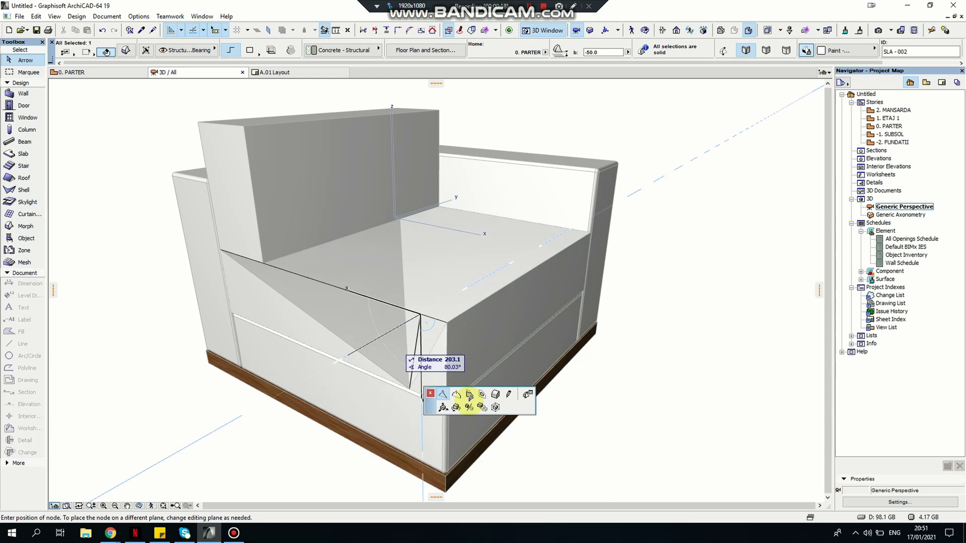
click(838, 155)
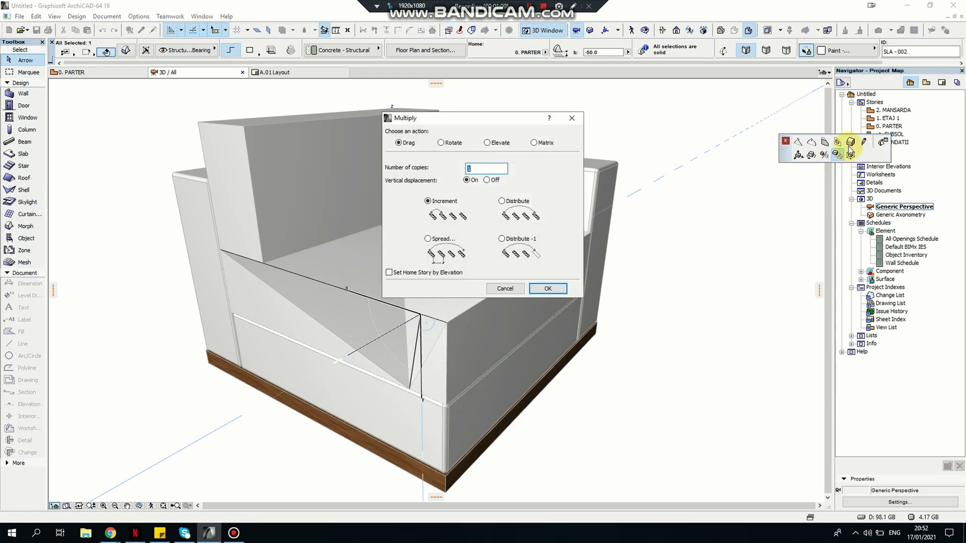
click(572, 118)
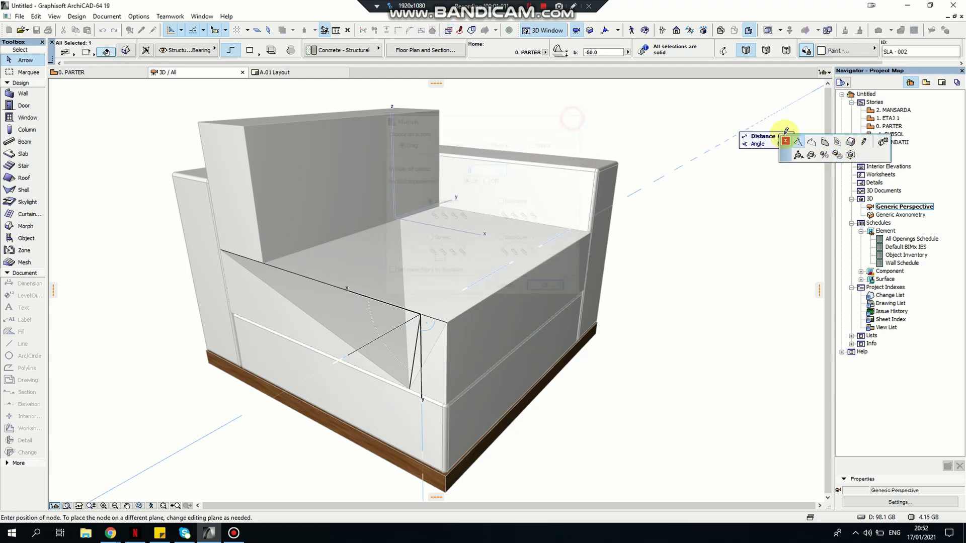
click(851, 142)
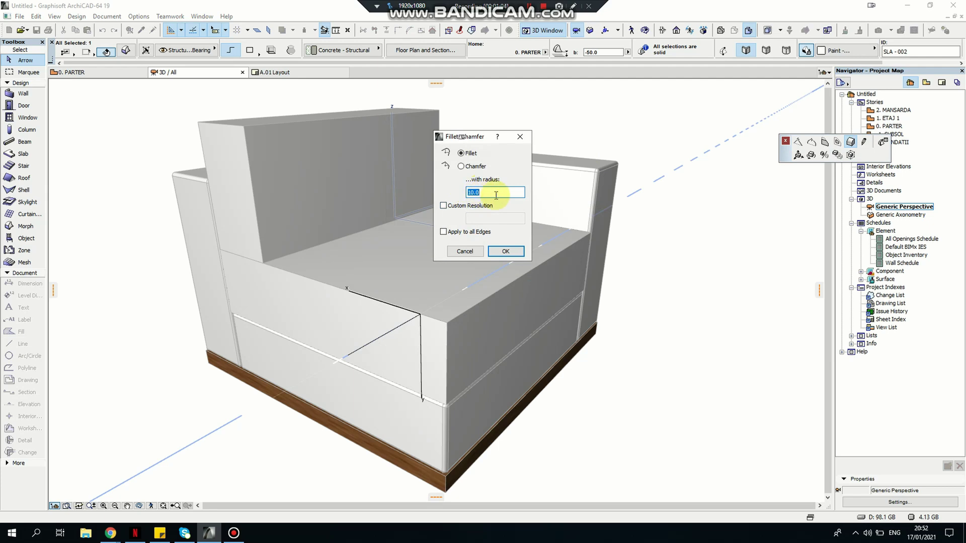
text(50)
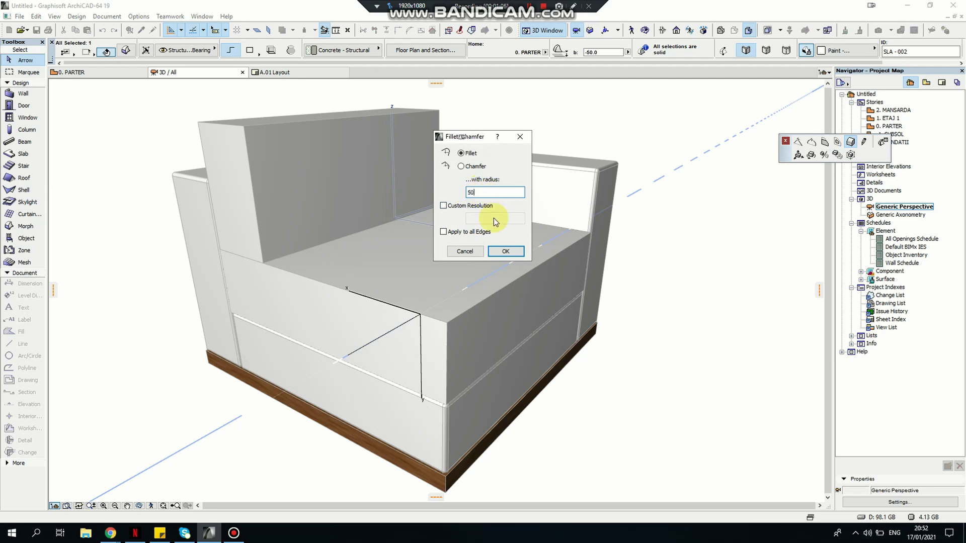
click(443, 232)
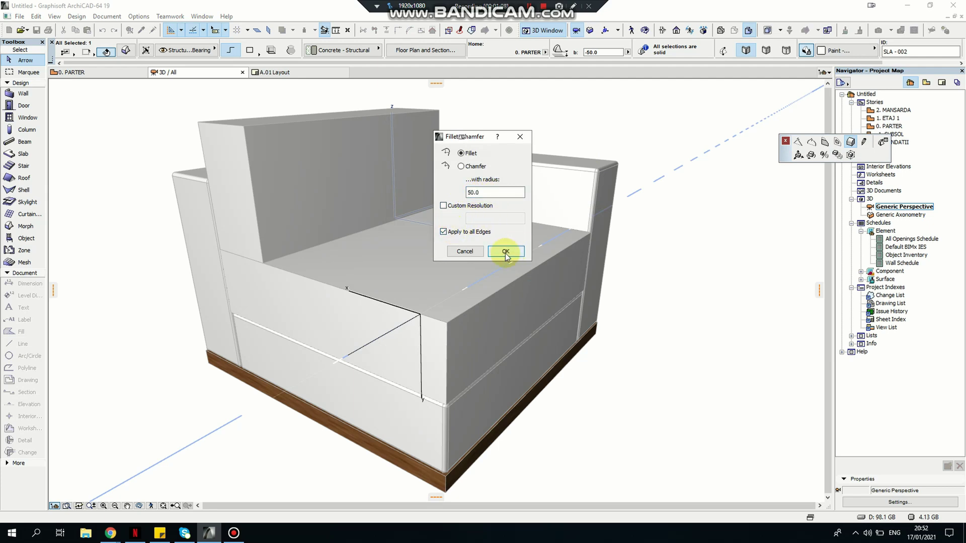
click(504, 251)
click(647, 273)
shift+middle_drag(477, 274, 421, 279)
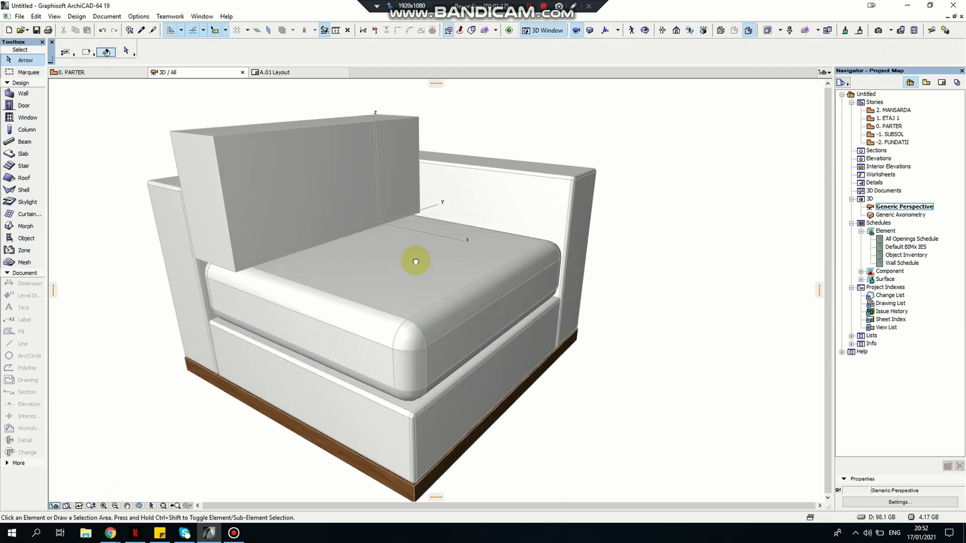
click(139, 506)
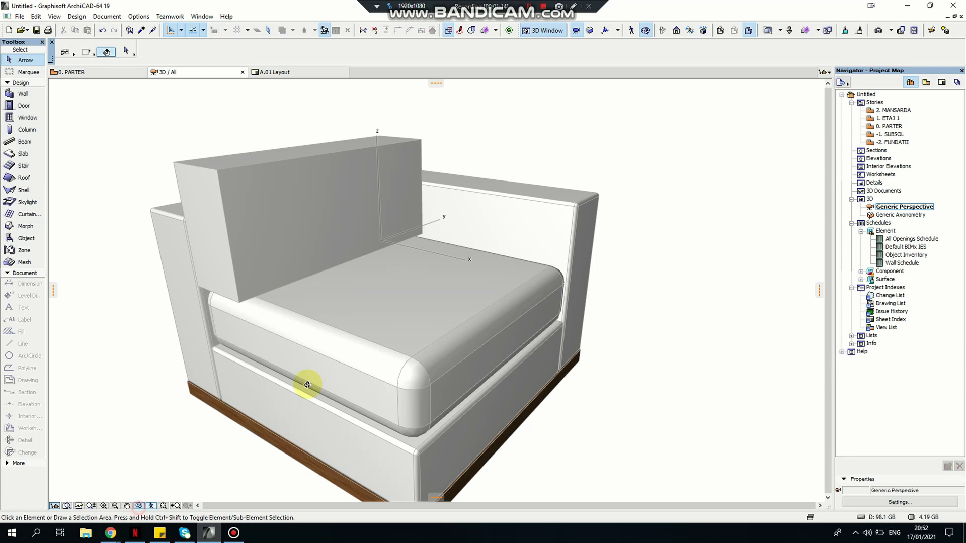
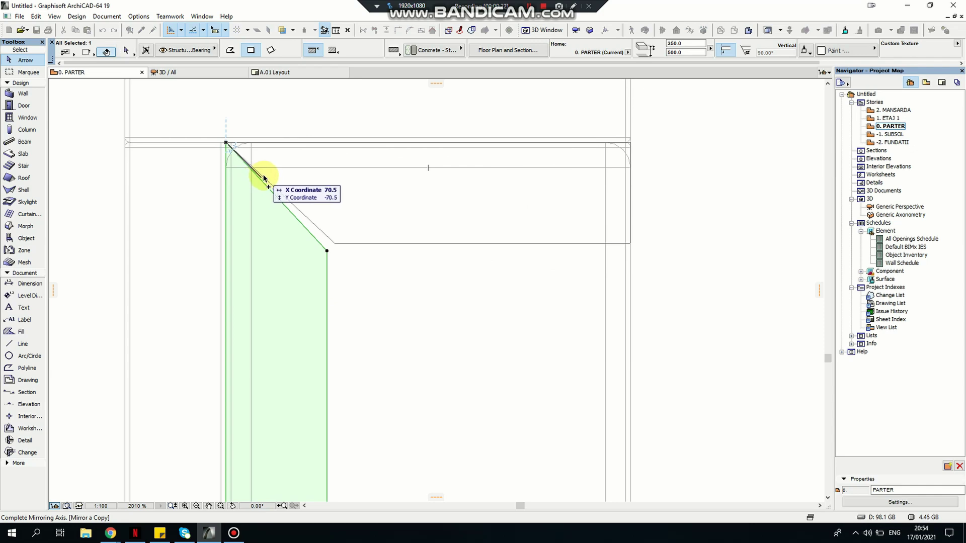
Mirror a copy of the mitred back cushion slab about the 45° diagonal from its outer corner, for the adjacent side
click(269, 180)
key(ctrl+z)
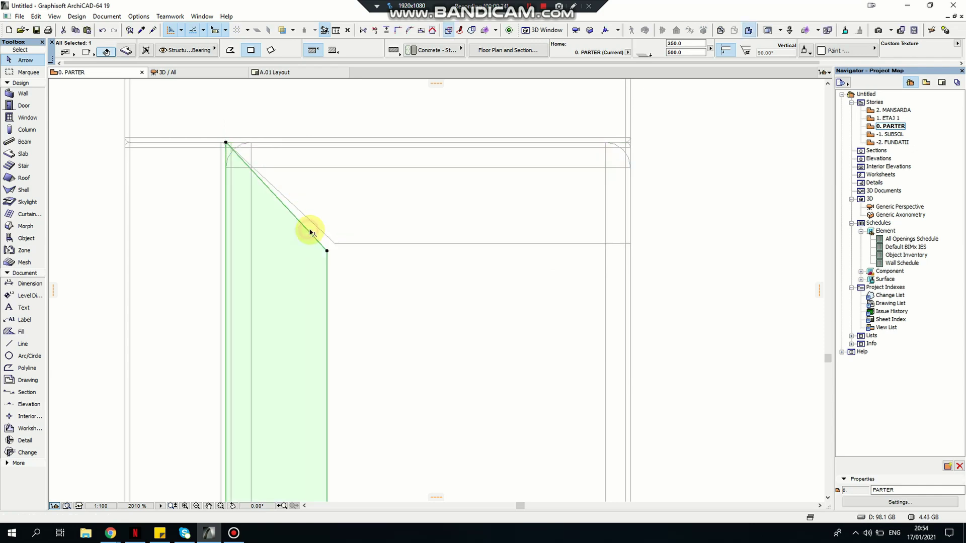
Reposition the inner corner nodes of both back cushion slabs so their mitred edges meet at one common point
scroll(320, 250, up, 3)
click(335, 256)
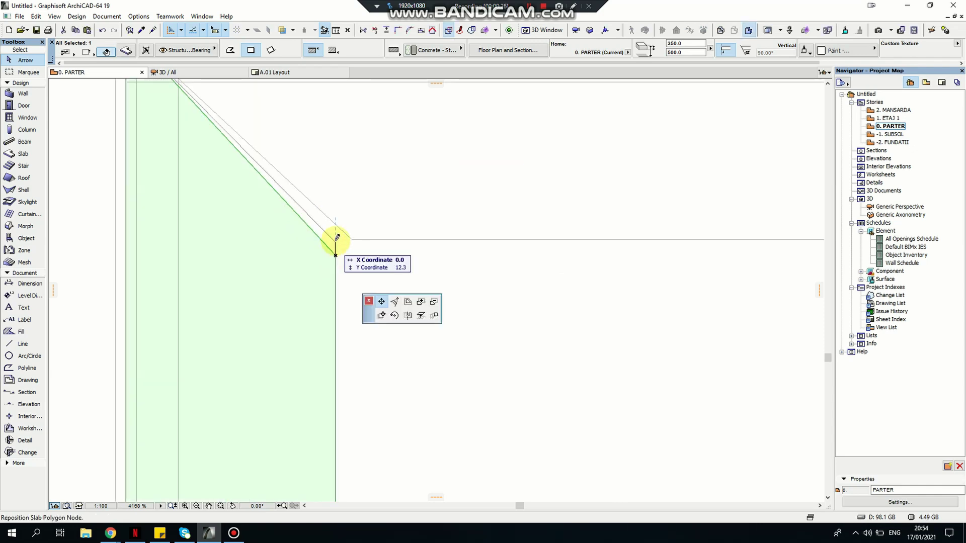
click(336, 239)
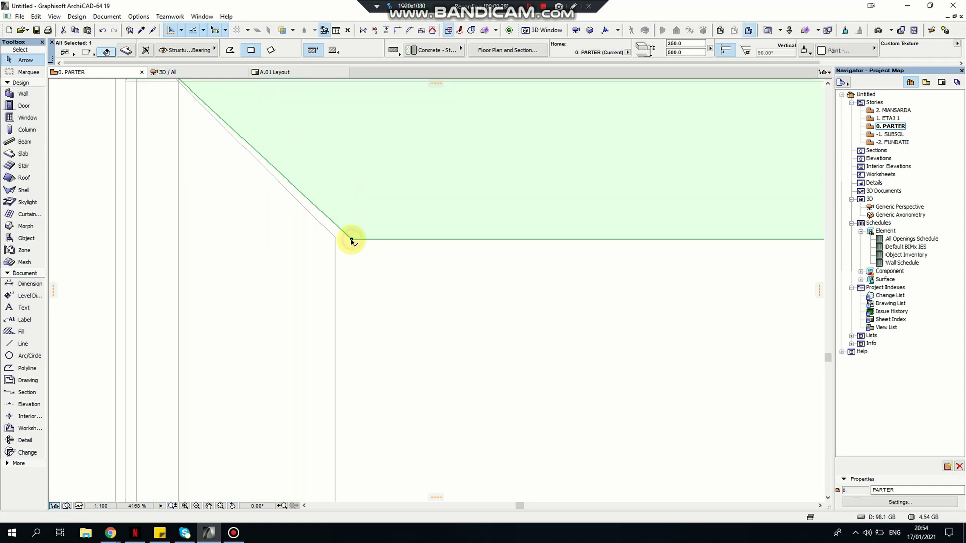
click(352, 240)
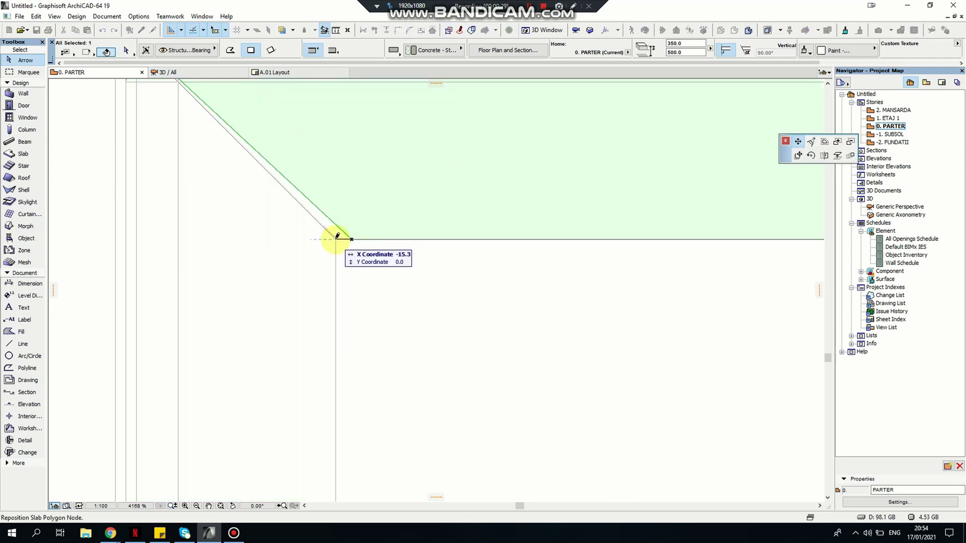
scroll(337, 236, up, 8)
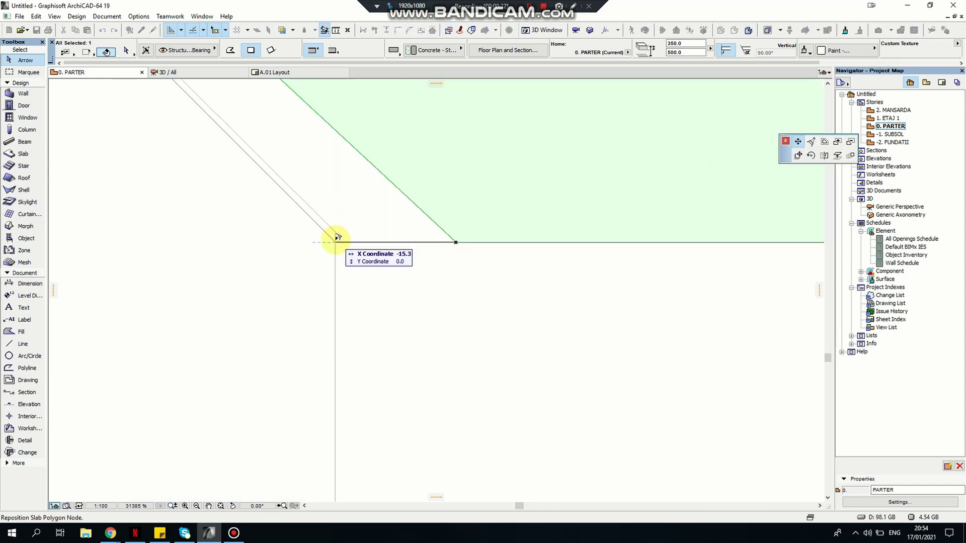
click(337, 237)
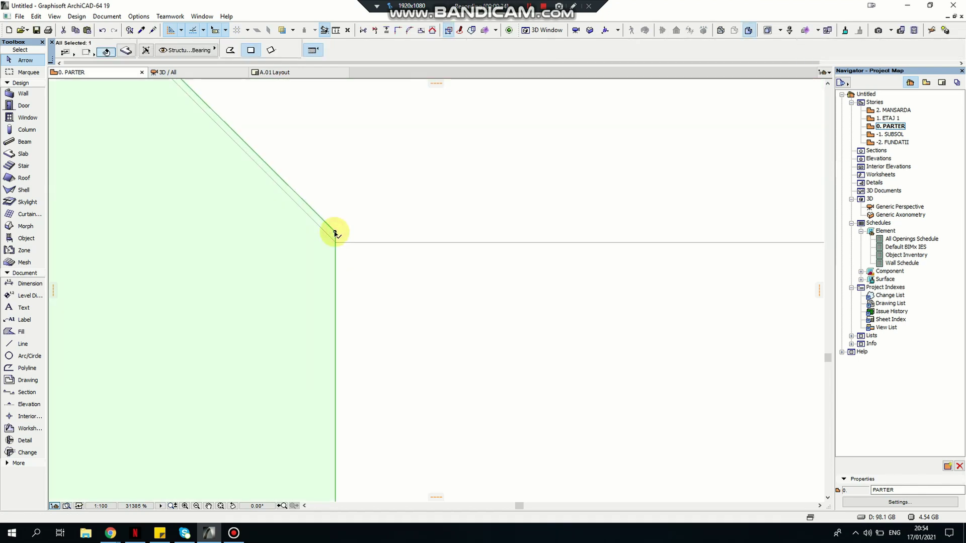
click(335, 235)
click(339, 242)
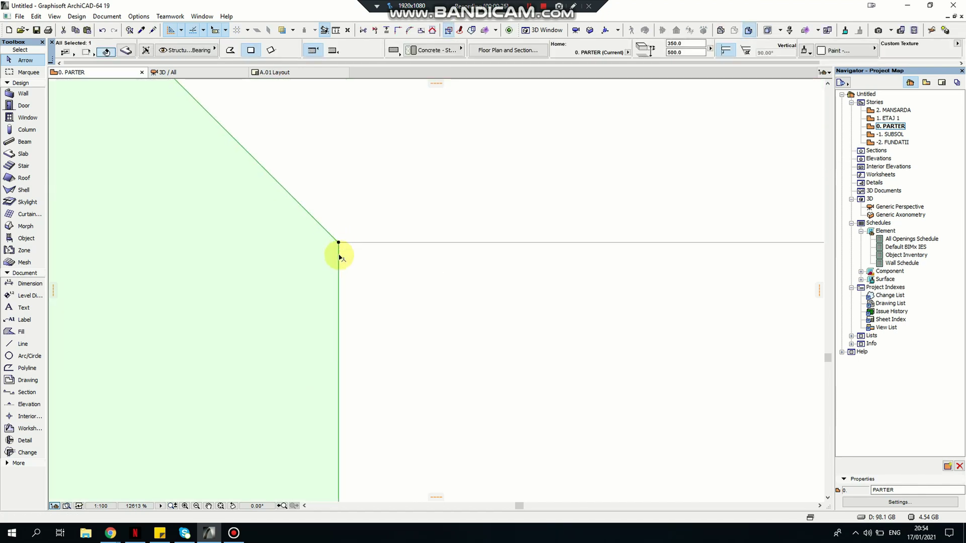
Open the Generic Perspective 3D view and clear the slab selection
scroll(342, 260, down, 10)
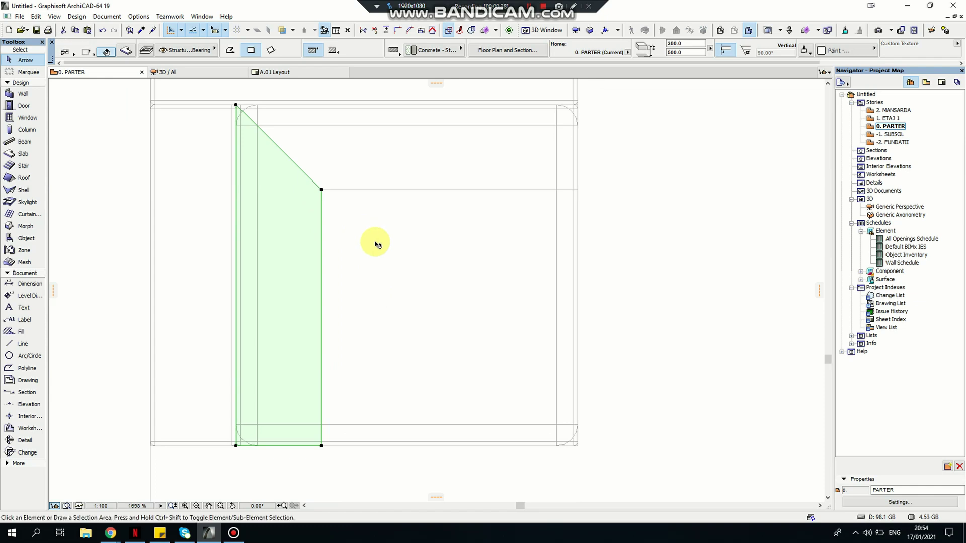
key(Escape)
double_click(900, 207)
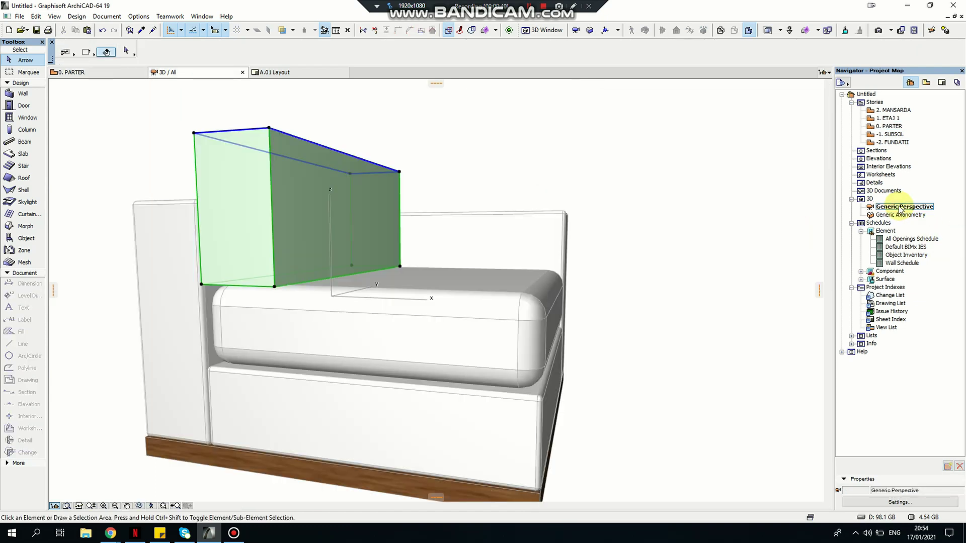
key(Escape)
scroll(500, 292, up, 6)
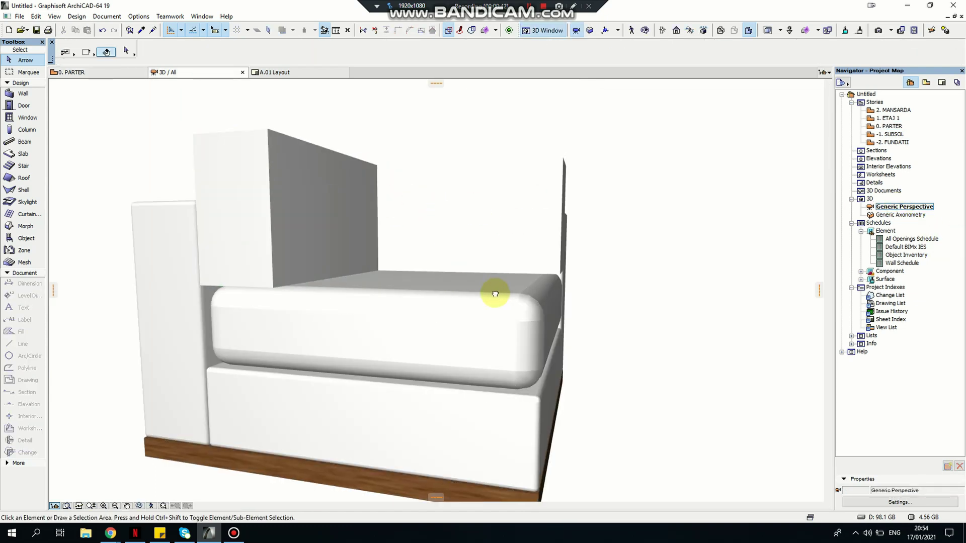
Offset the inner long edge of the original back cushion slab about 94 mm towards its armrest, and deselect the slab
click(258, 360)
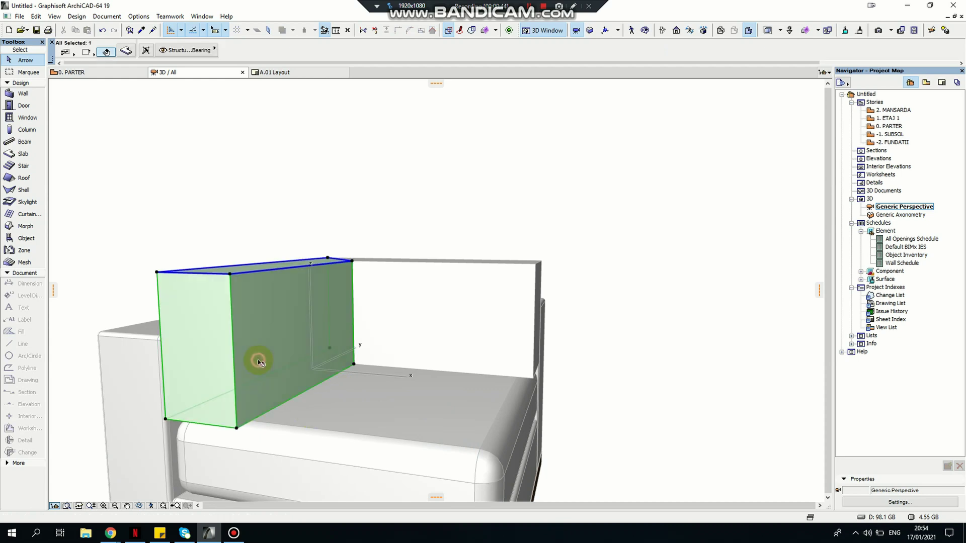
click(141, 506)
drag(162, 492, 375, 352)
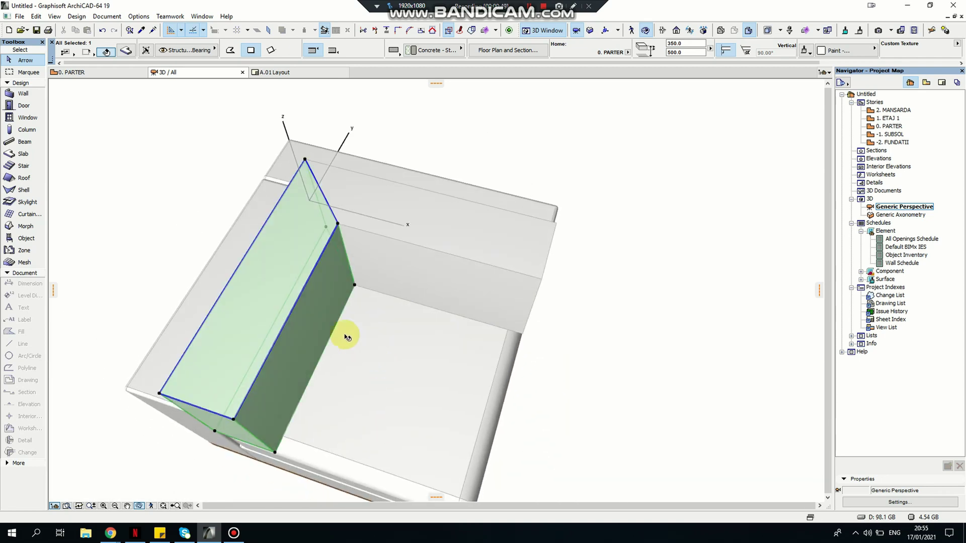
click(303, 295)
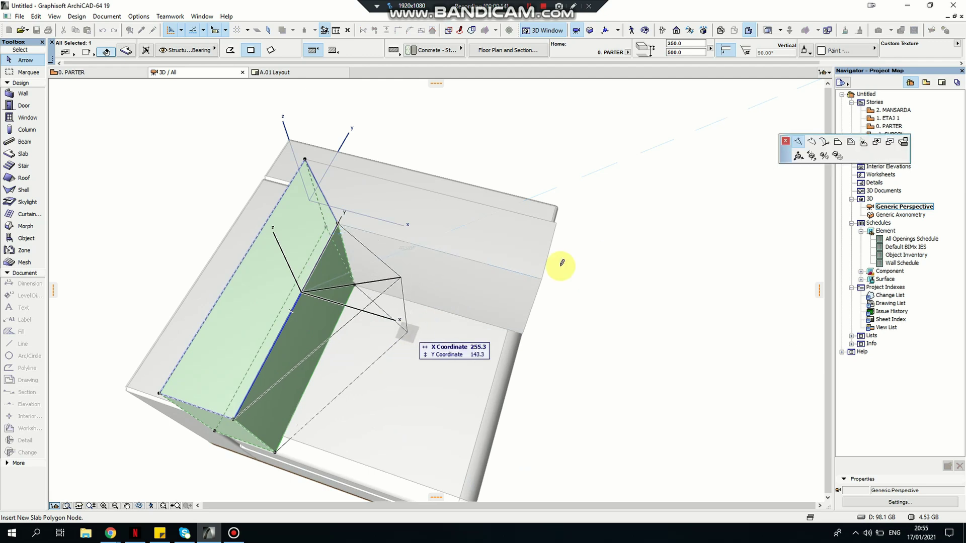
click(837, 143)
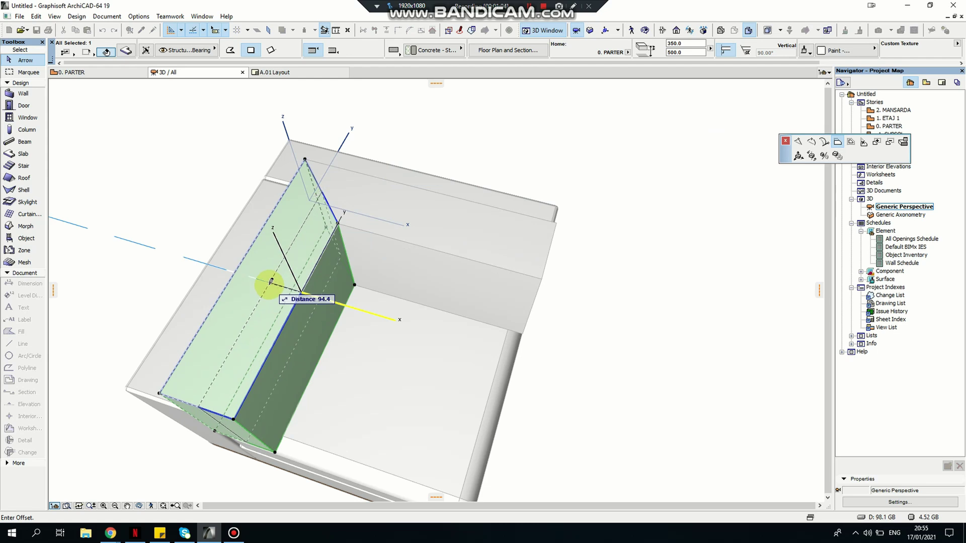
key(Return)
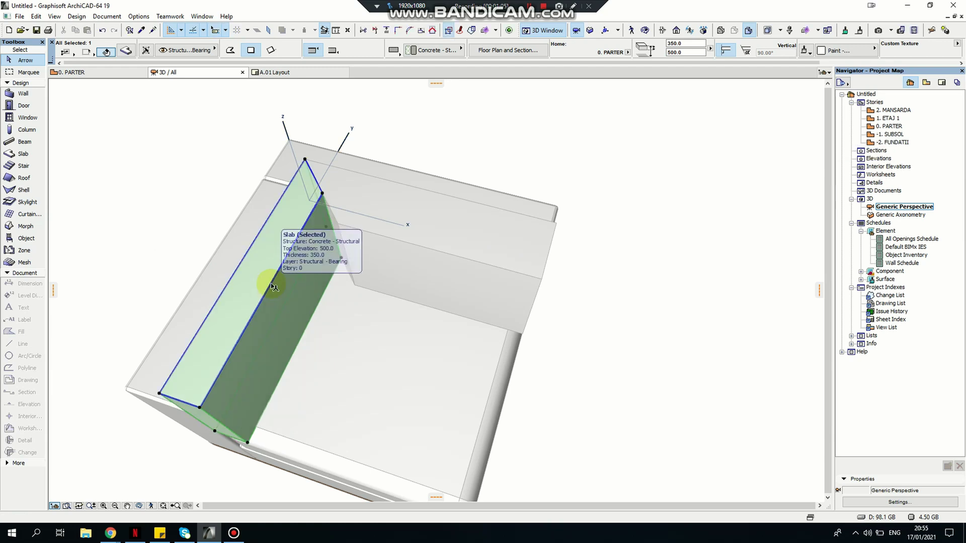
key(Escape)
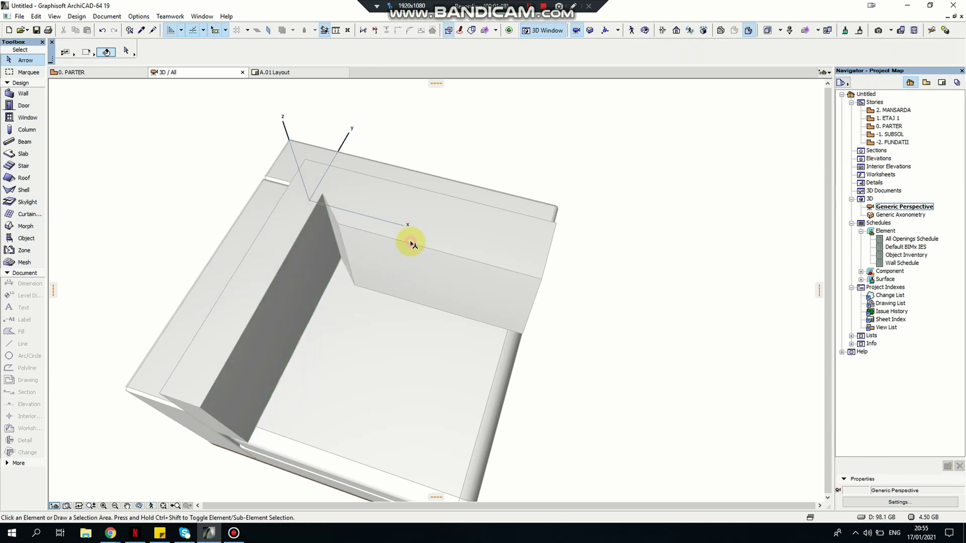
Offset the inner long edge of the mirrored back cushion slab to the thinned cushion's inner corner, and deselect it
click(411, 244)
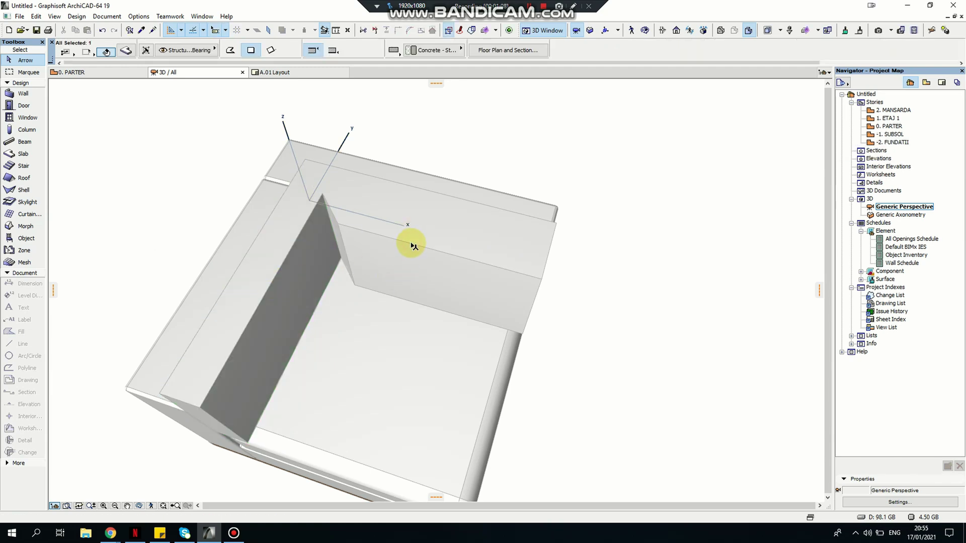
click(323, 203)
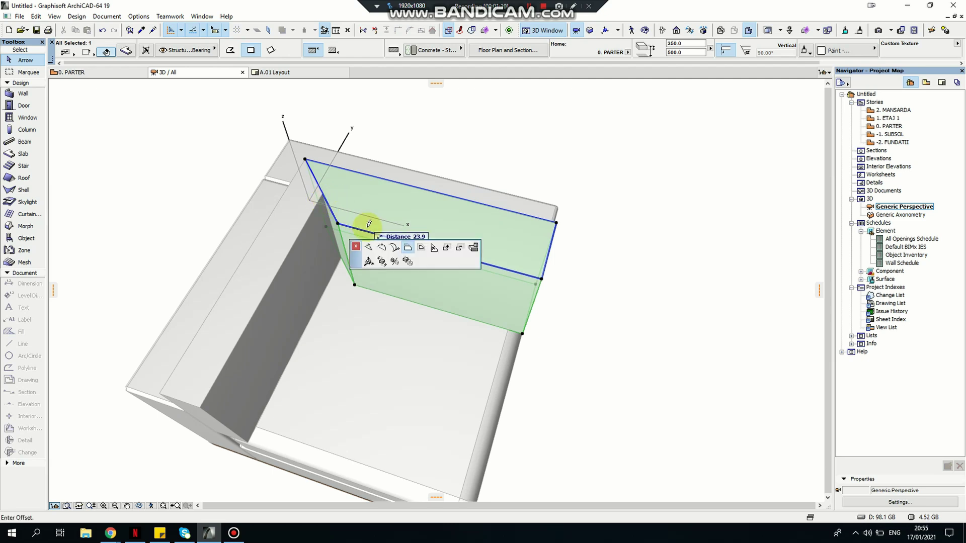
click(322, 193)
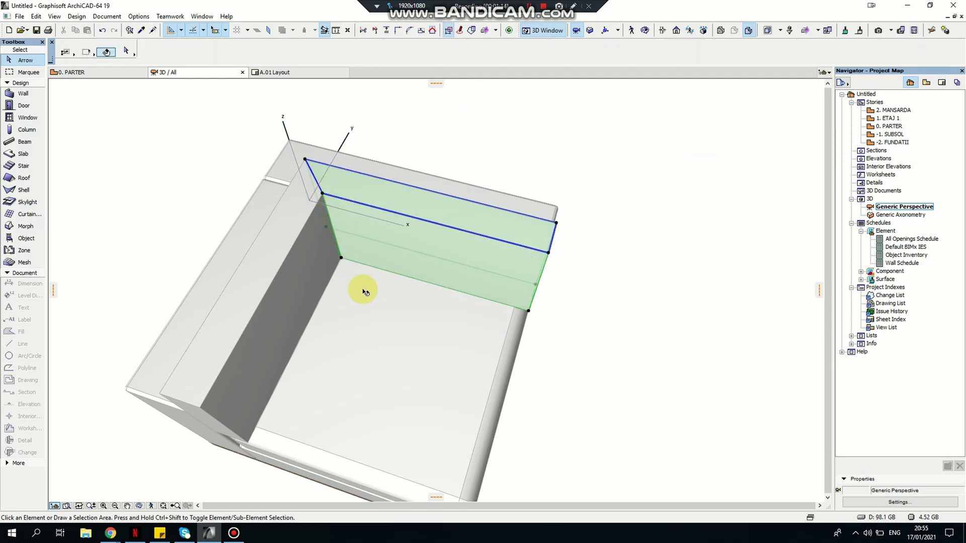
key(Escape)
Convert the original thinned back cushion slab to a morph, accepting deletion of the original
click(139, 506)
drag(216, 453, 234, 334)
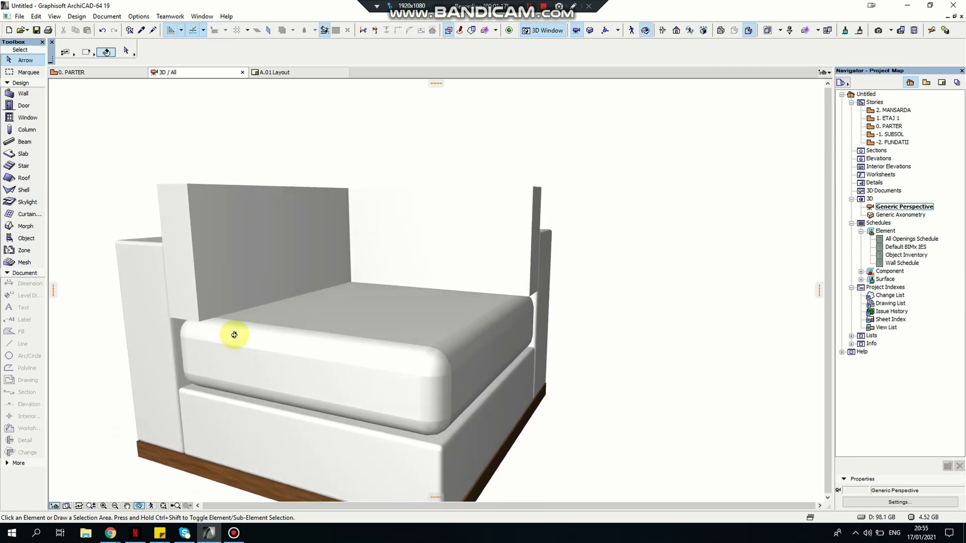
click(225, 260)
right_click(225, 262)
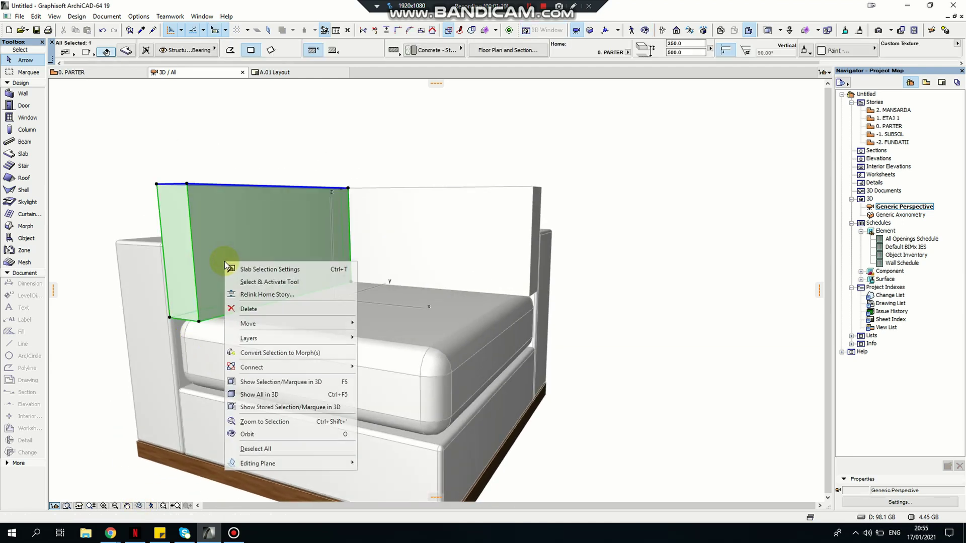
click(293, 350)
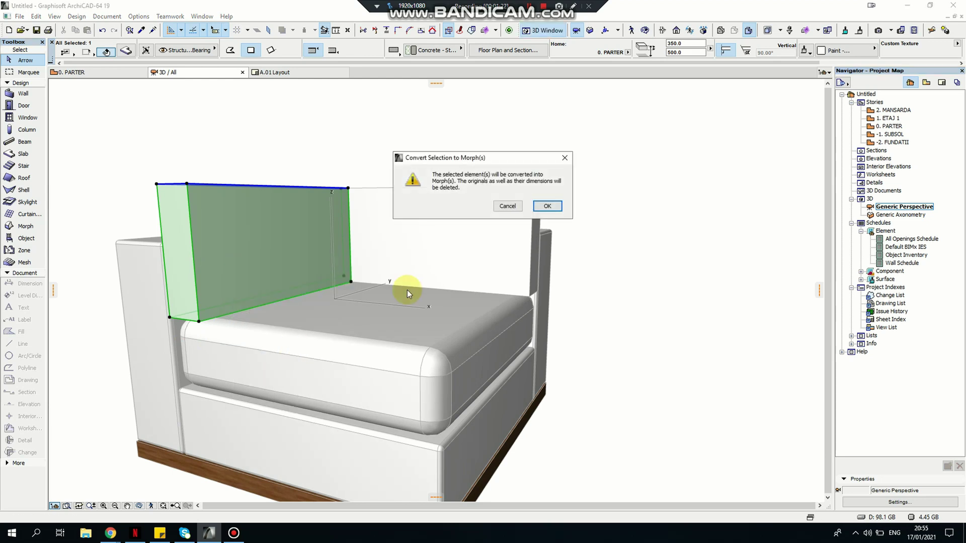
click(554, 206)
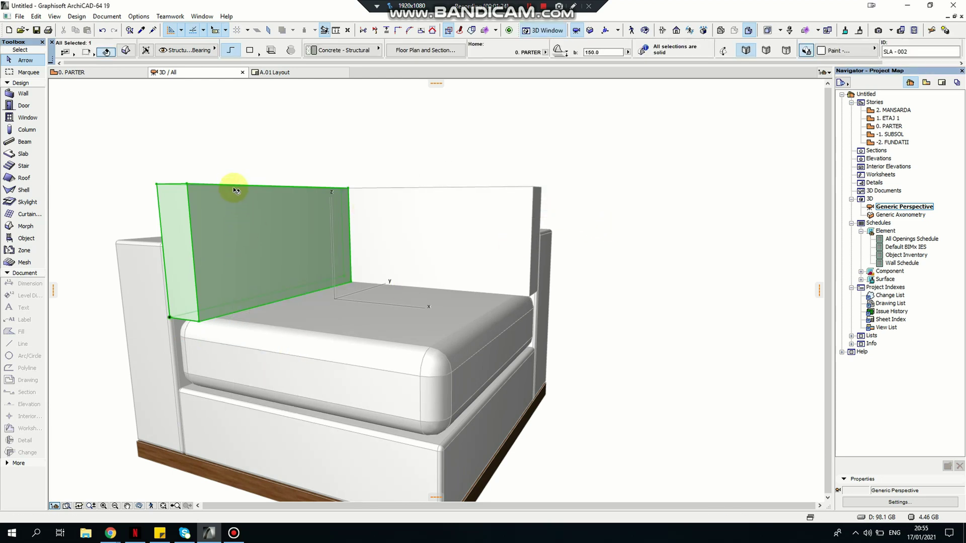
Fillet the converted back cushion morph with a 50 mm radius, starting from its upper inner edge
click(269, 187)
click(282, 141)
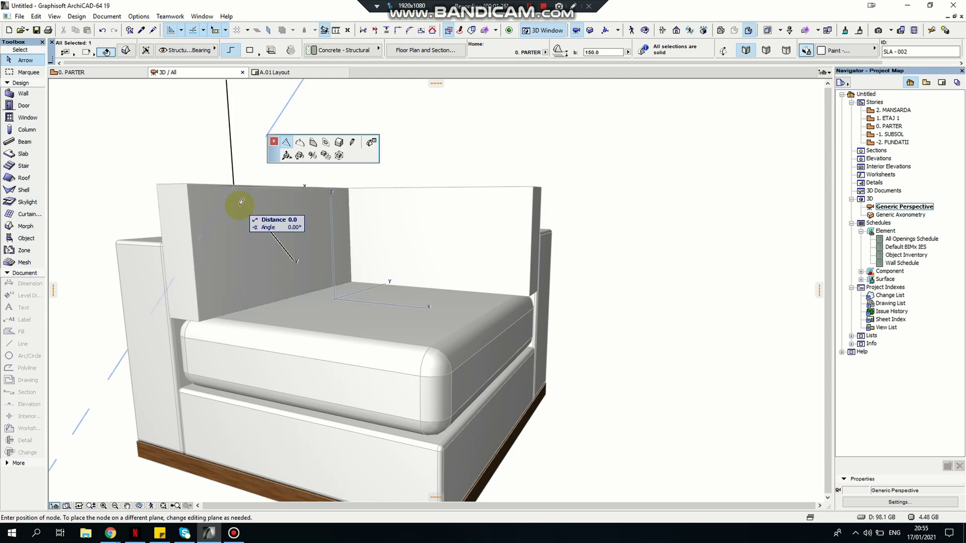
click(853, 143)
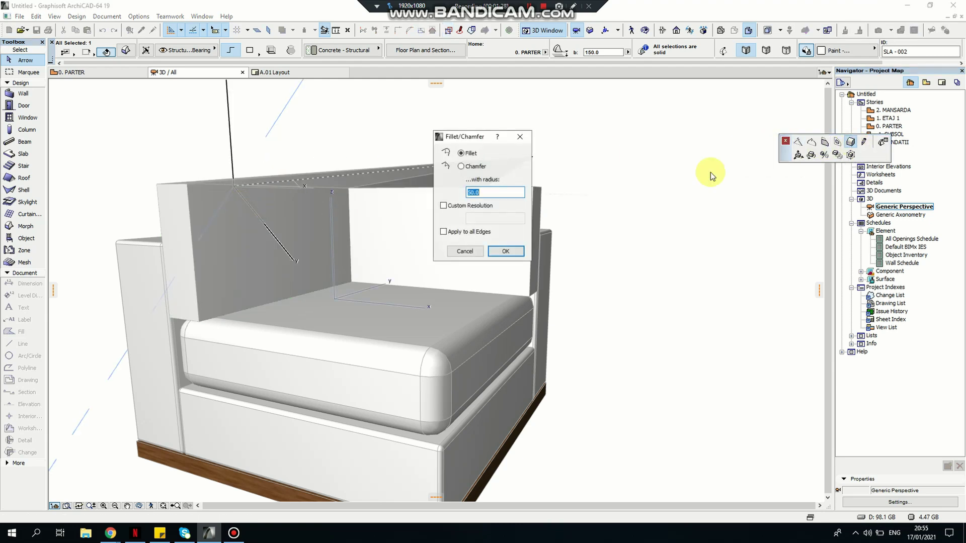
click(495, 253)
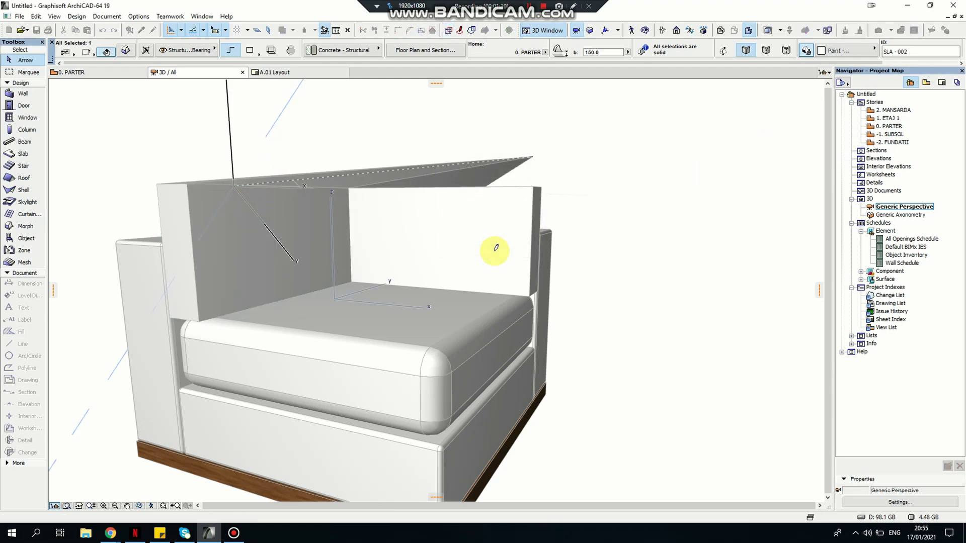
Convert the mirrored thinned back cushion slab to a morph, accepting deletion of the original
click(475, 224)
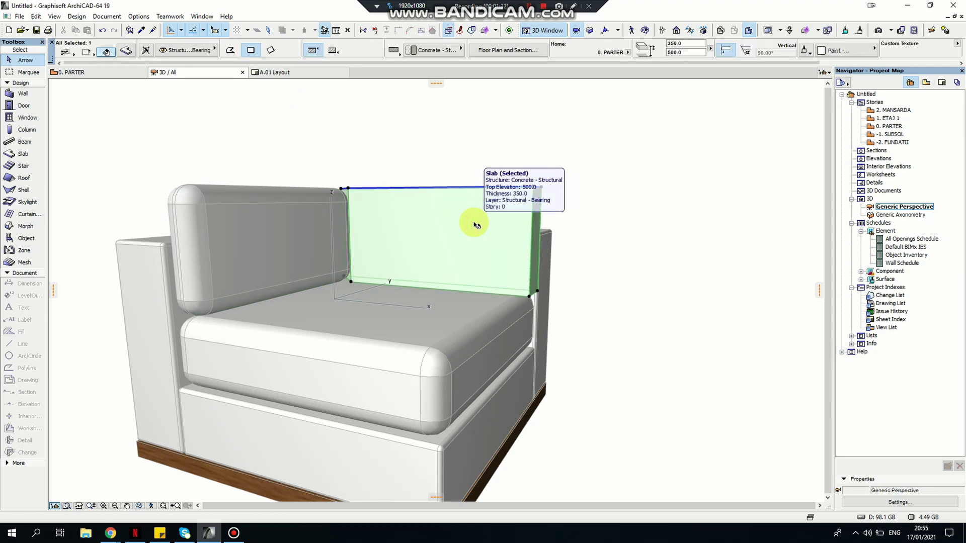
right_click(464, 193)
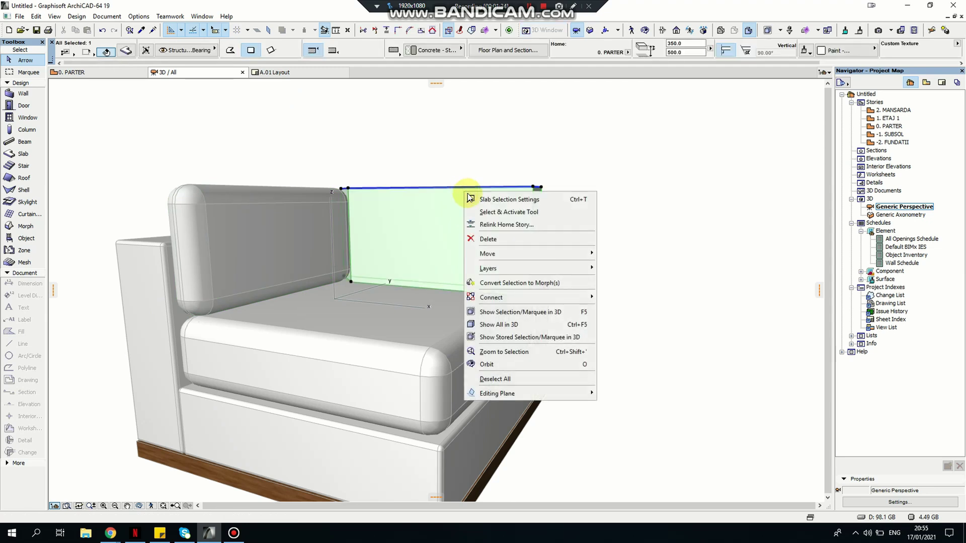
click(533, 279)
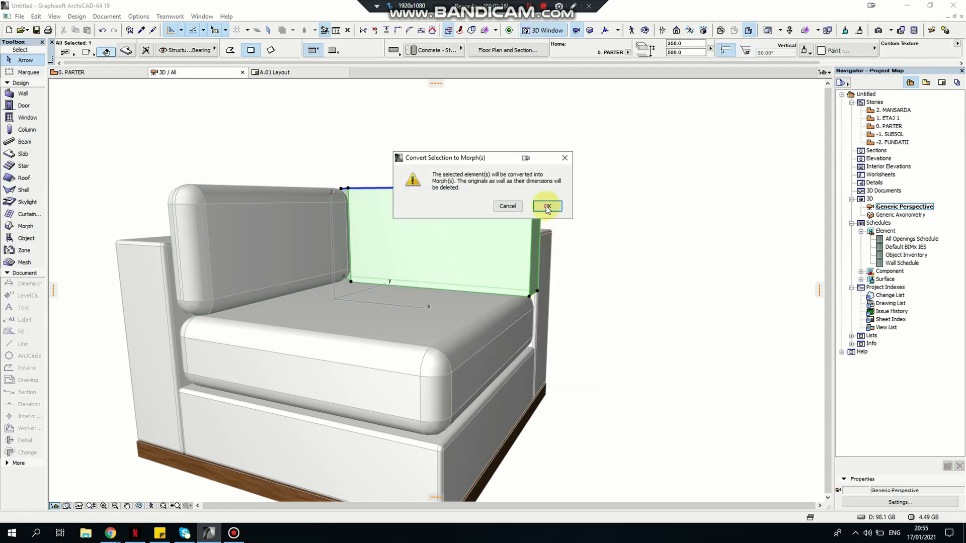
click(547, 207)
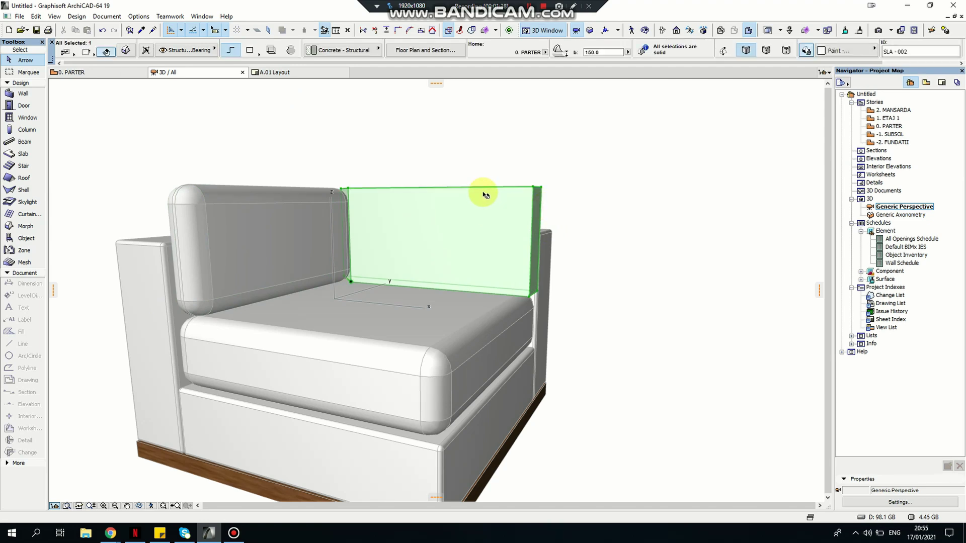
Fillet the edges of the mirrored back cushion morph with a 50 mm radius, and deselect it
click(460, 207)
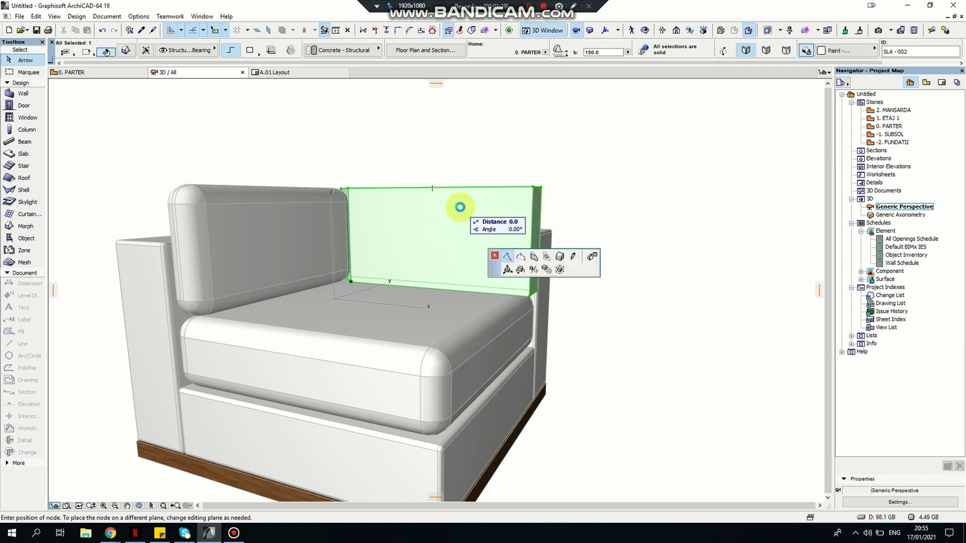
click(850, 142)
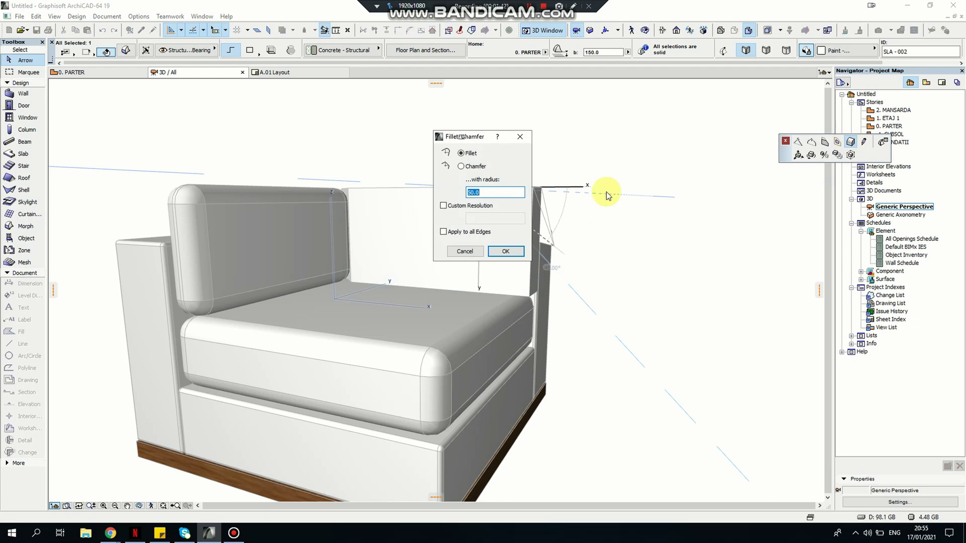
click(504, 251)
key(Escape)
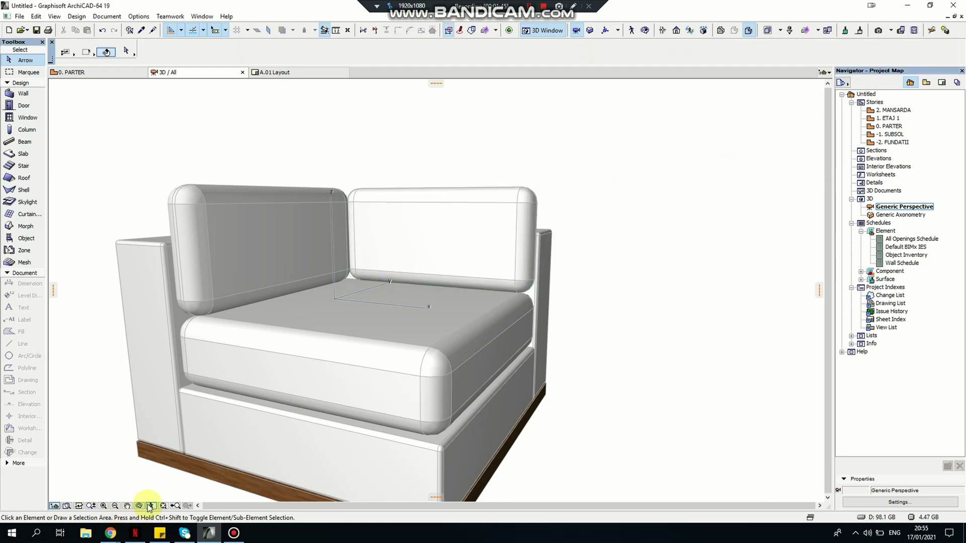
Rotate the original back cushion morph about its end face so it leans back towards its armrest, and deselect it
click(140, 506)
drag(248, 424, 447, 393)
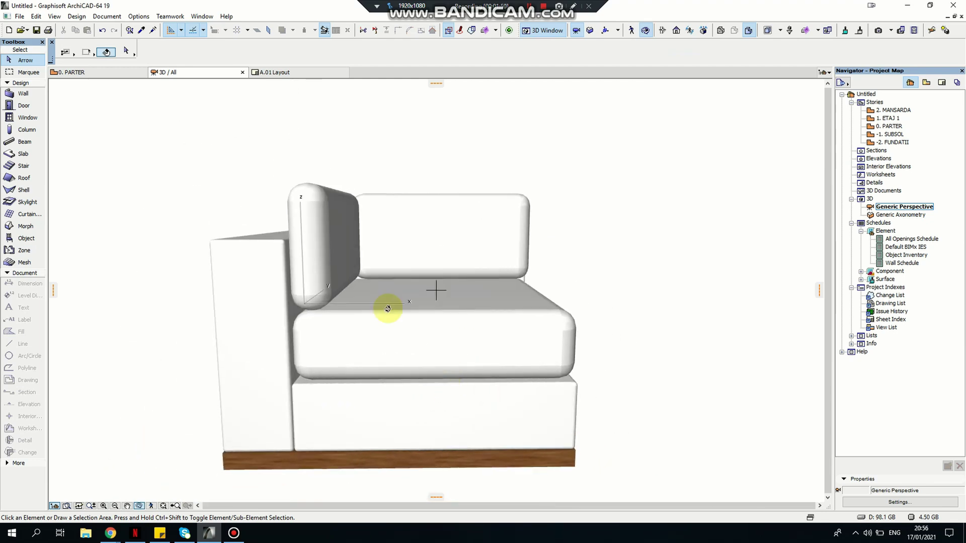
click(320, 249)
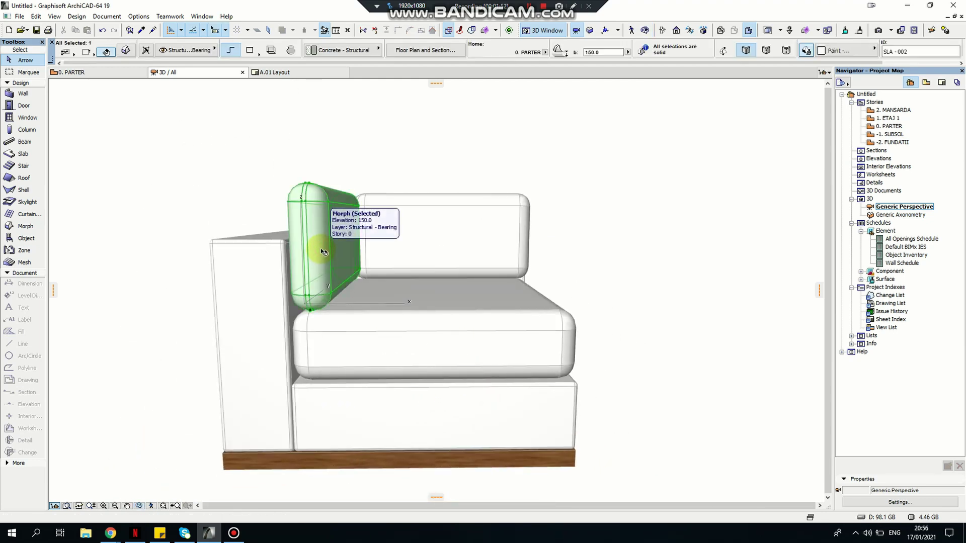
scroll(330, 242, up, 2)
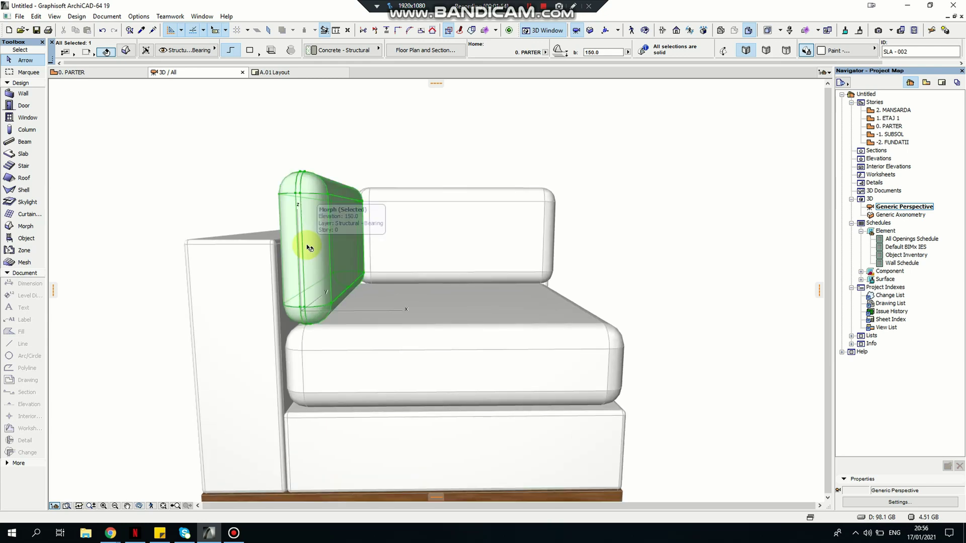
key(ctrl+e)
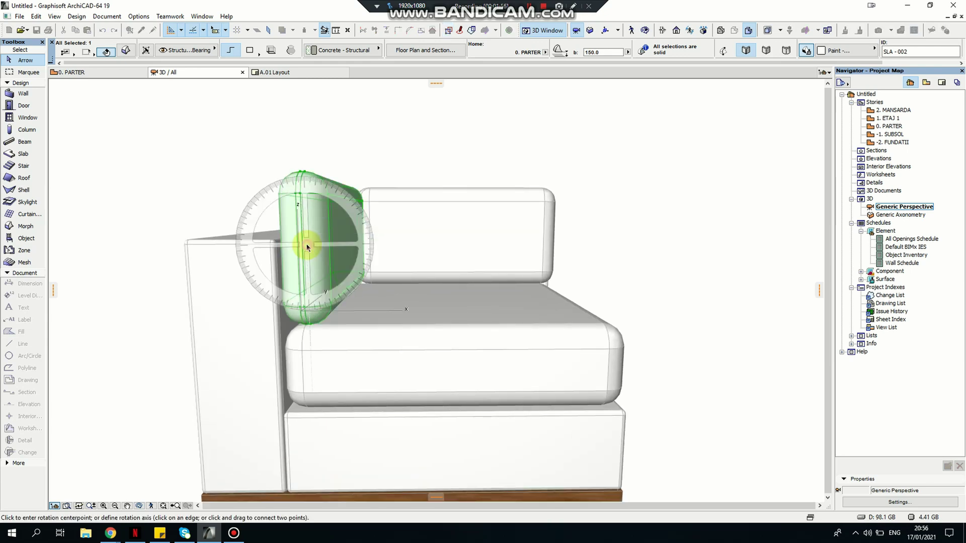
click(306, 247)
click(302, 129)
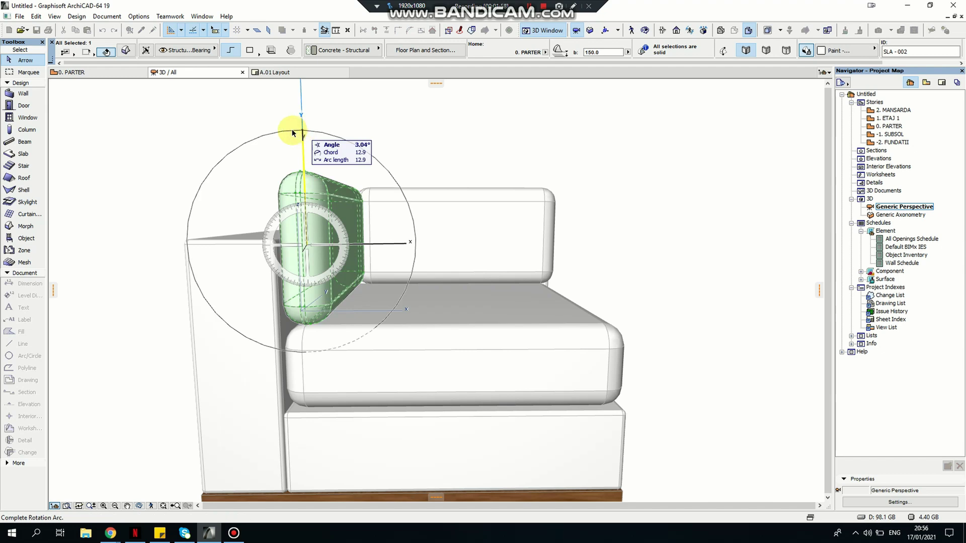
click(276, 126)
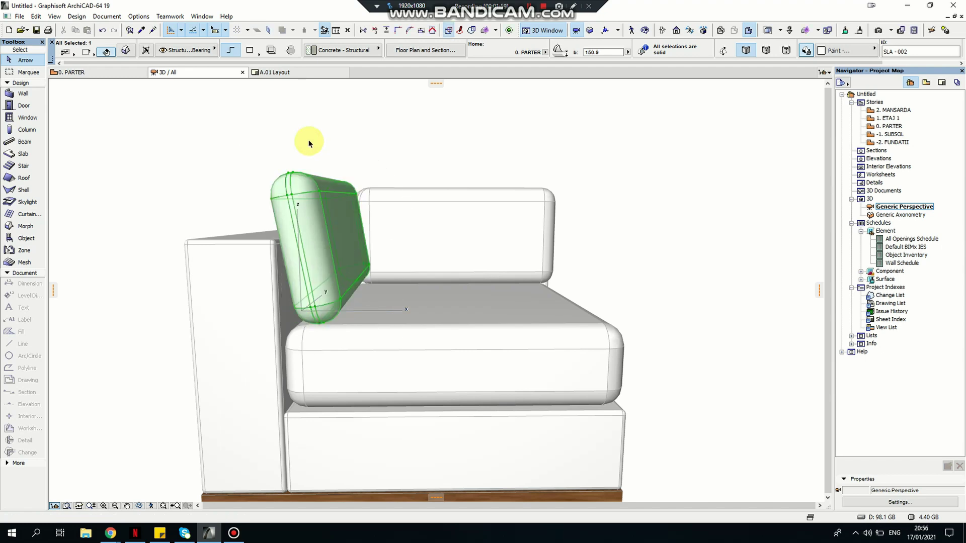
click(163, 484)
Rotate the mirrored back cushion morph about its end face so its top leans back over the adjacent armrest
click(144, 507)
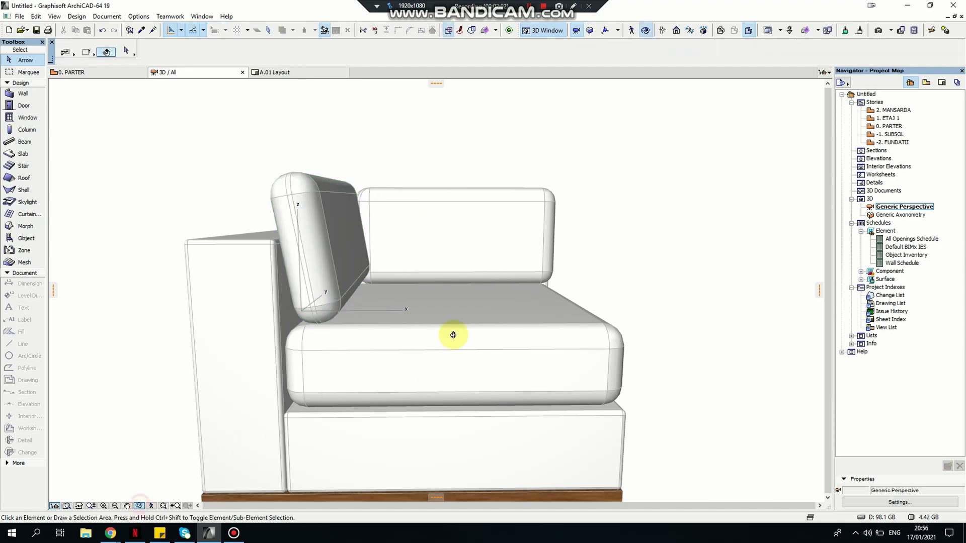
mouse_move(453, 334)
mouse_down()
mouse_move(507, 308)
mouse_move(211, 327)
mouse_up()
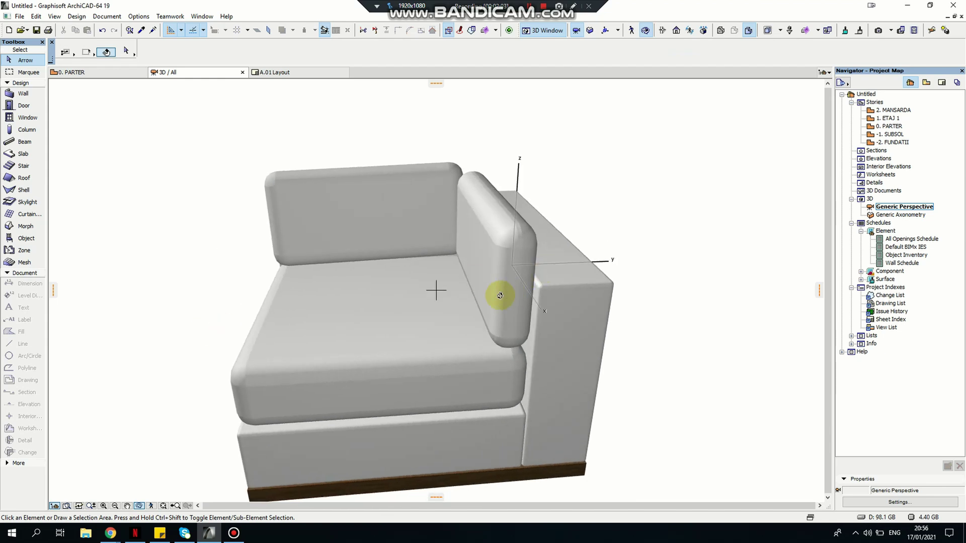
click(496, 275)
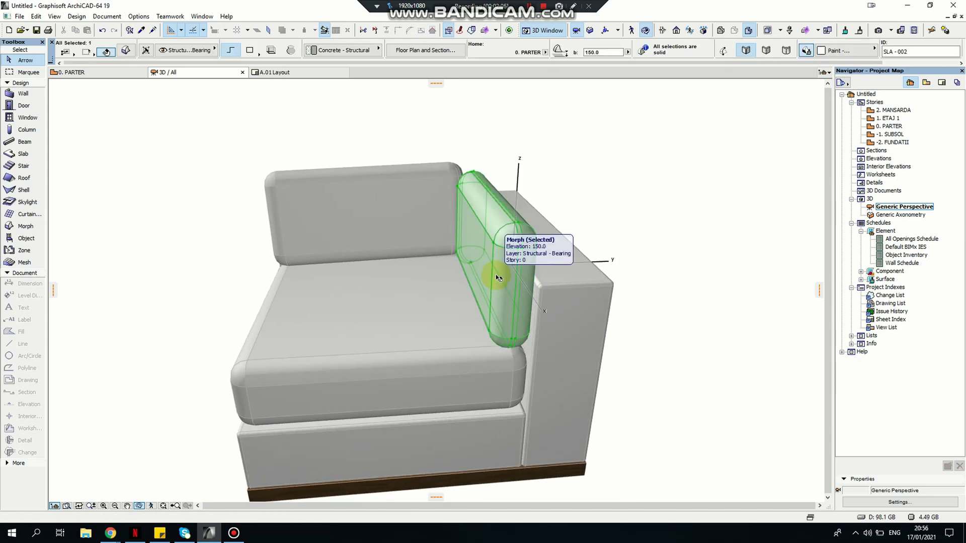
key(ctrl+e)
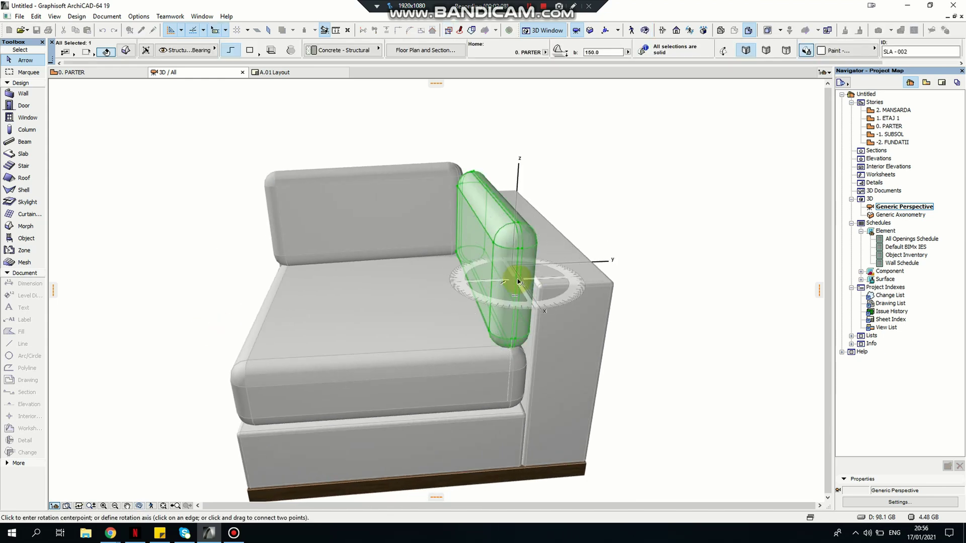
shift+middle_drag(517, 172, 517, 355)
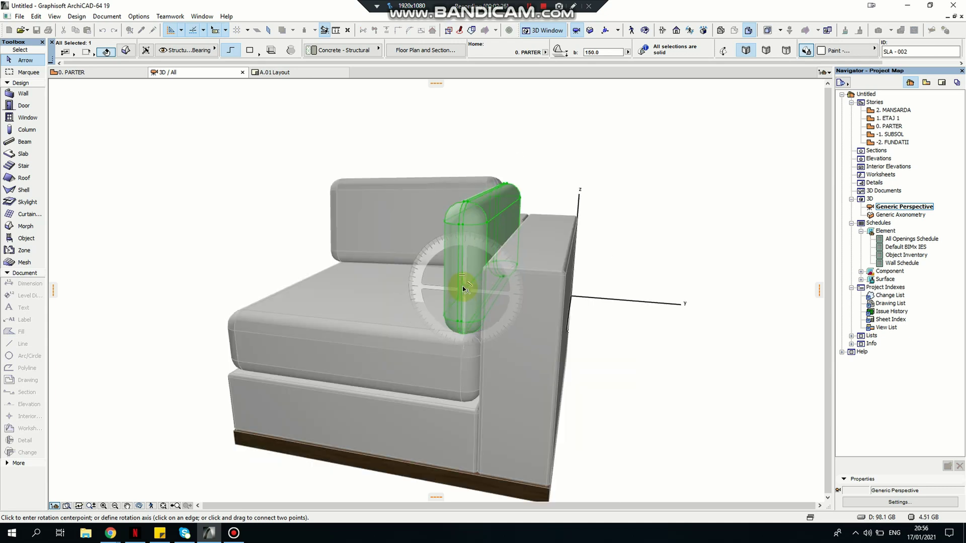
click(463, 289)
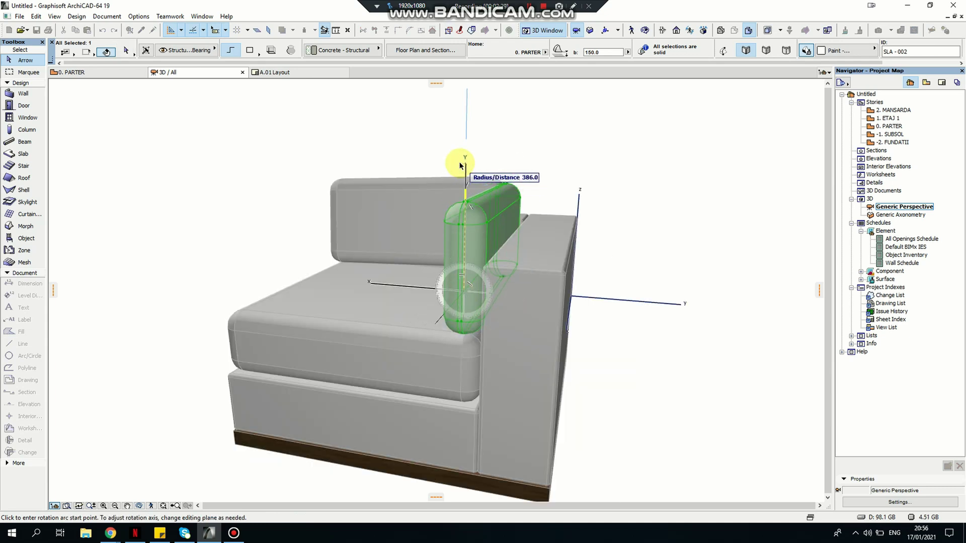
click(462, 162)
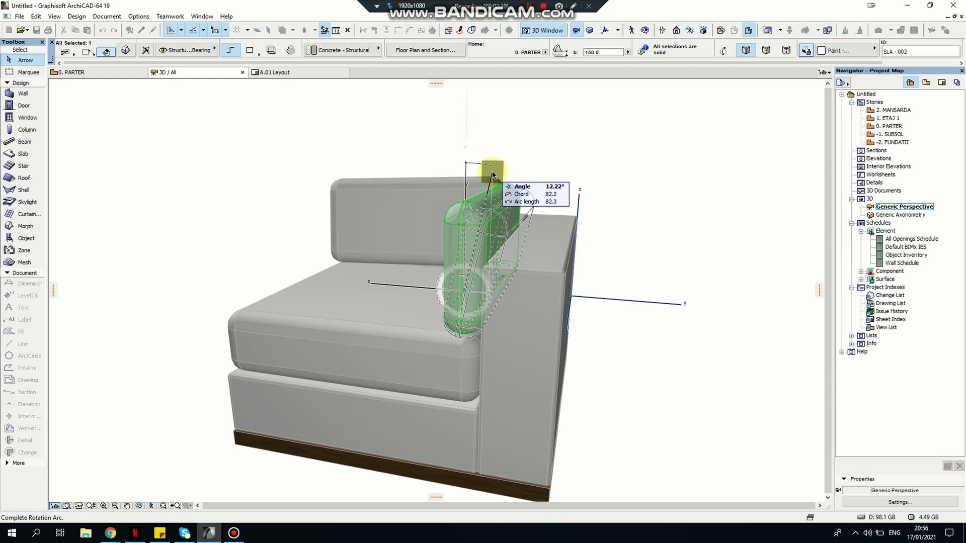
click(557, 205)
In the 0. PARTER floor plan, move the tilted mirrored back cushion slightly inward over the seat, and return to the 3D perspective
click(888, 127)
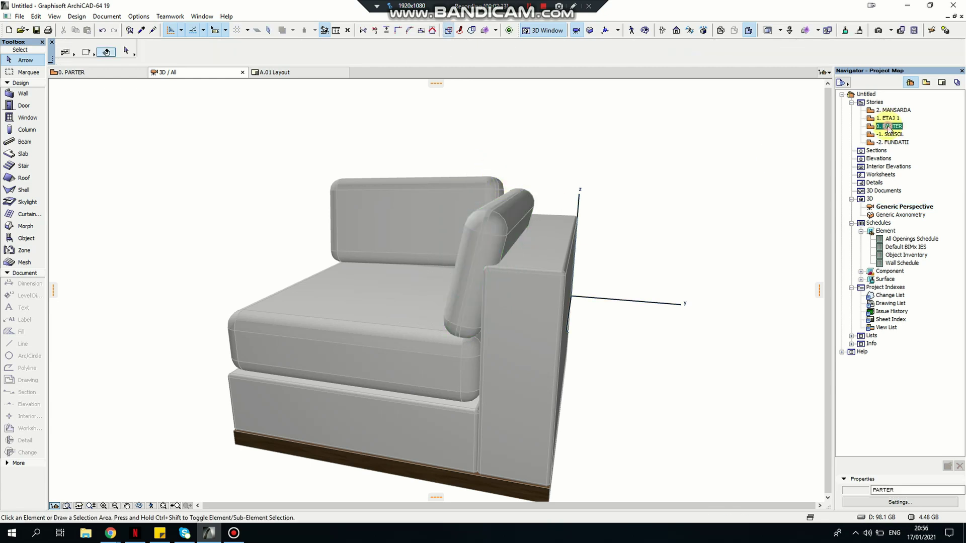
click(355, 130)
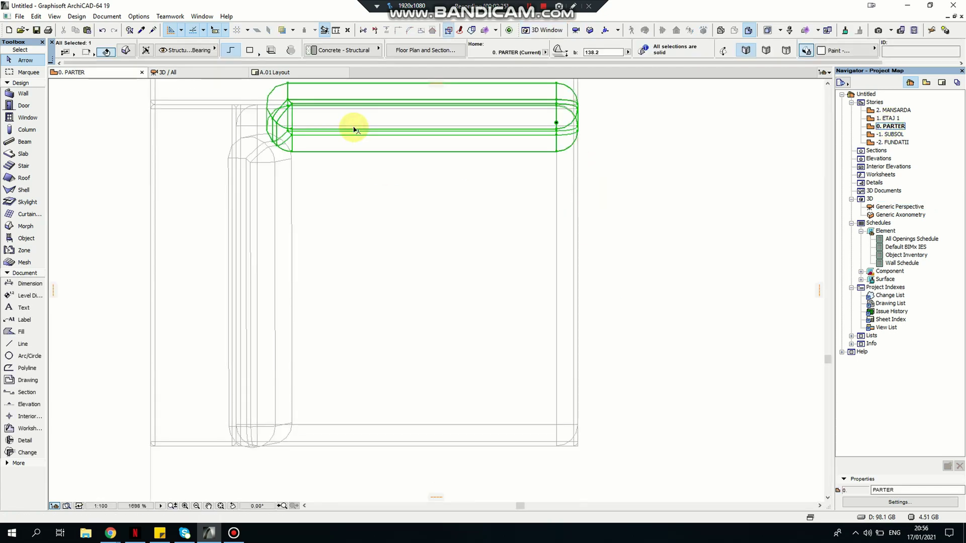
key(ctrl+d)
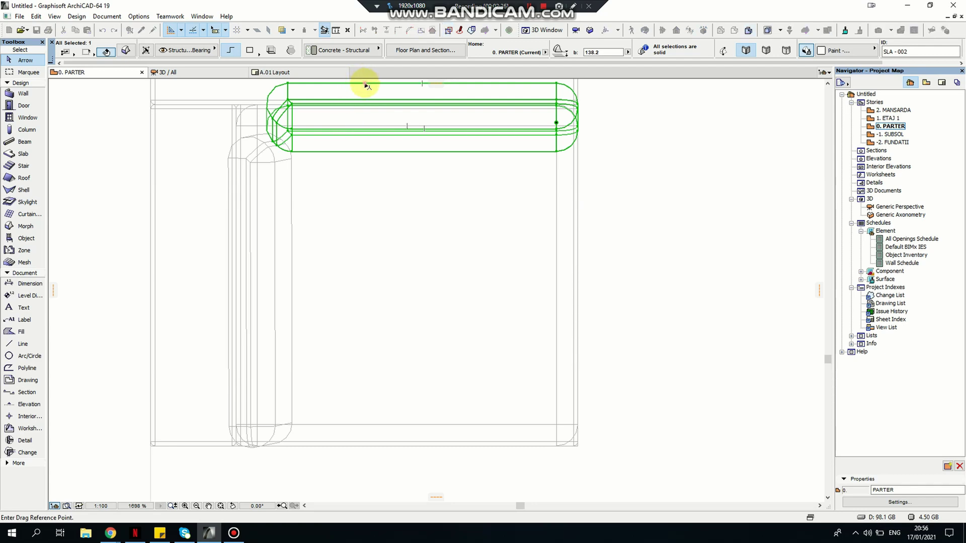
click(366, 86)
click(366, 96)
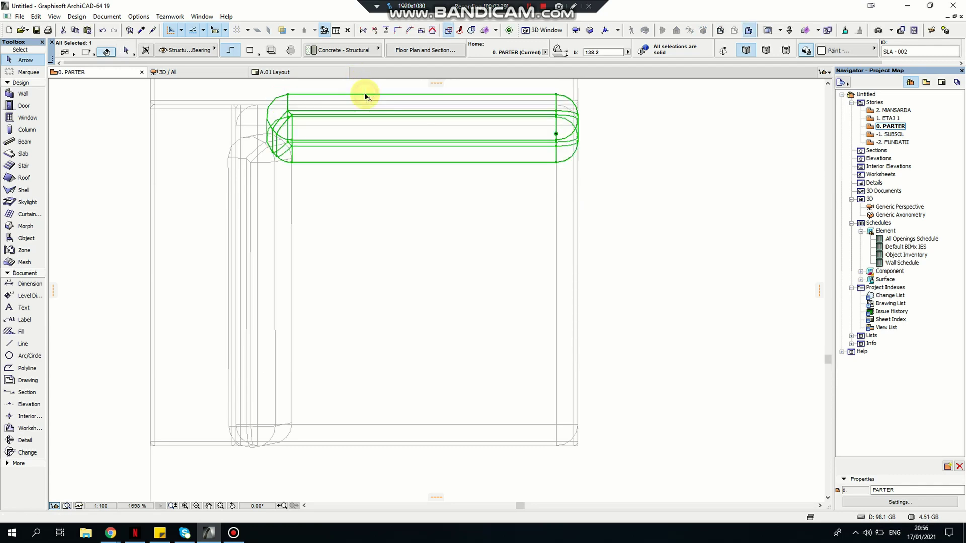
key(Escape)
double_click(899, 208)
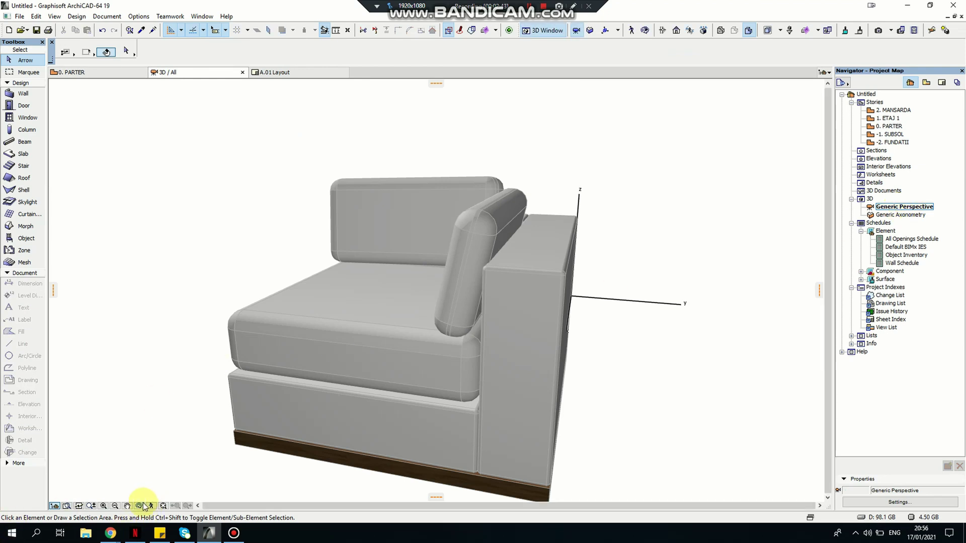
Select the whole sofa module and start saving the selection as a library object, accepting the top view as its floor plan view
click(143, 506)
drag(164, 442, 346, 363)
click(136, 510)
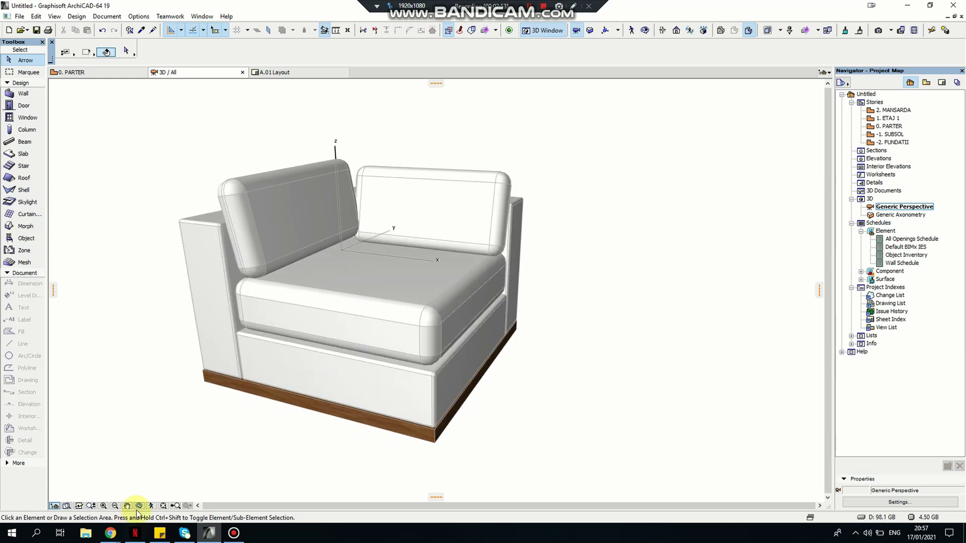
drag(216, 423, 475, 354)
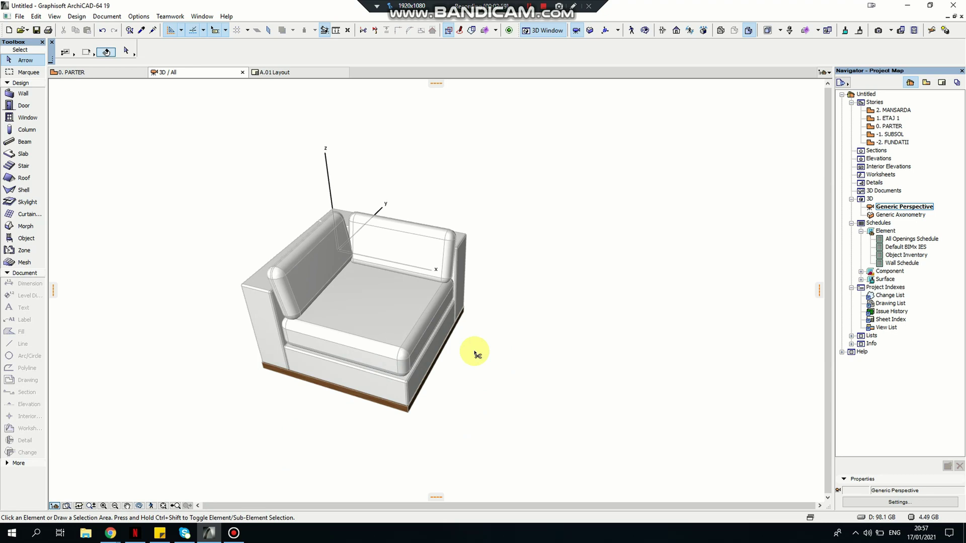
key(ctrl+a)
click(19, 16)
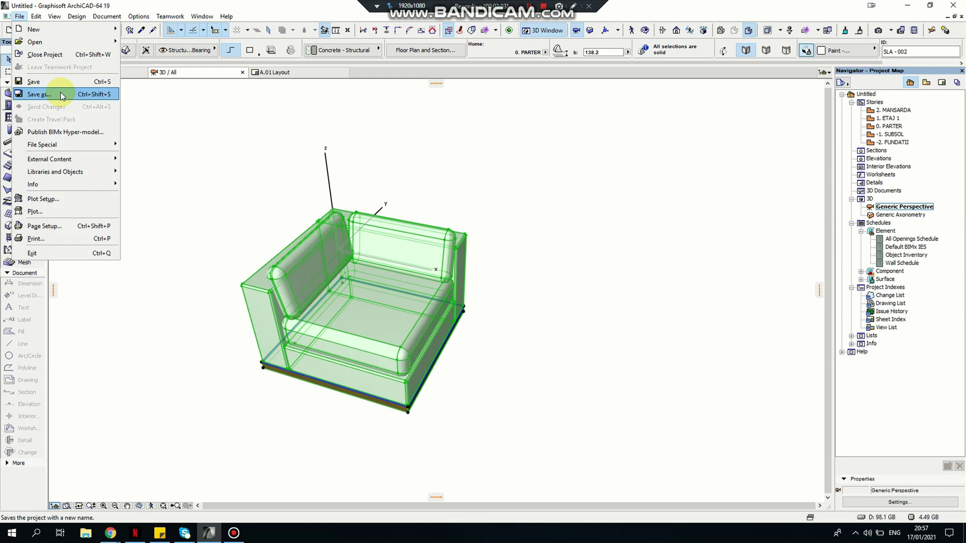
mouse_move(66, 161)
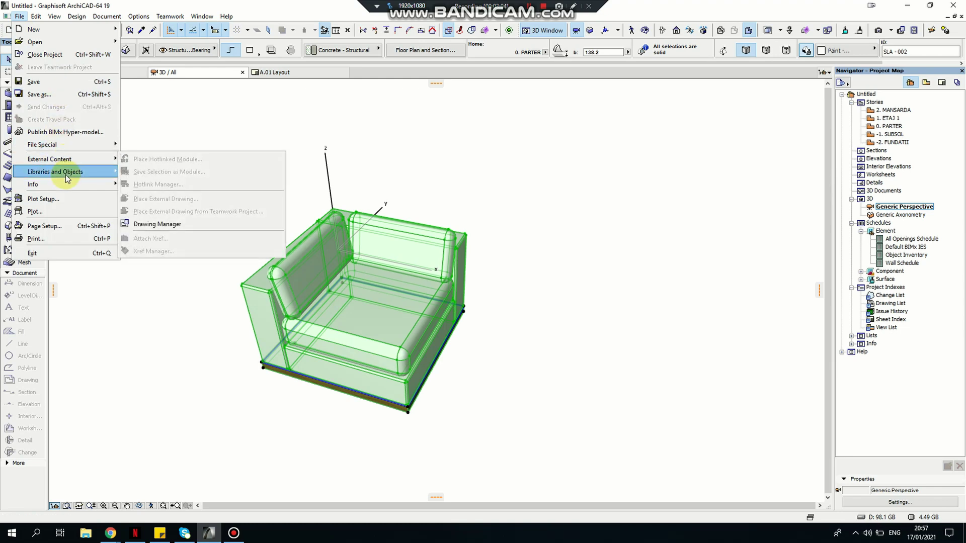
mouse_move(189, 251)
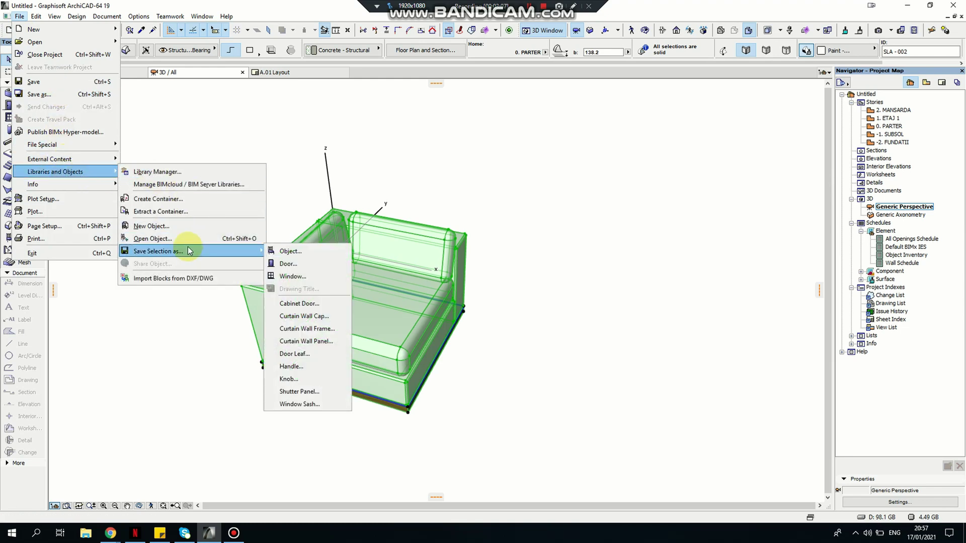
click(303, 253)
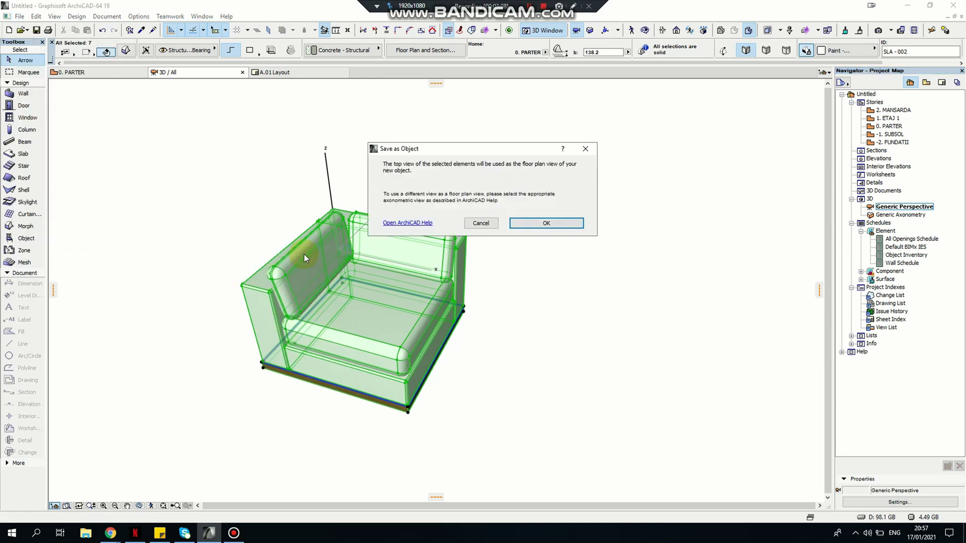
click(561, 227)
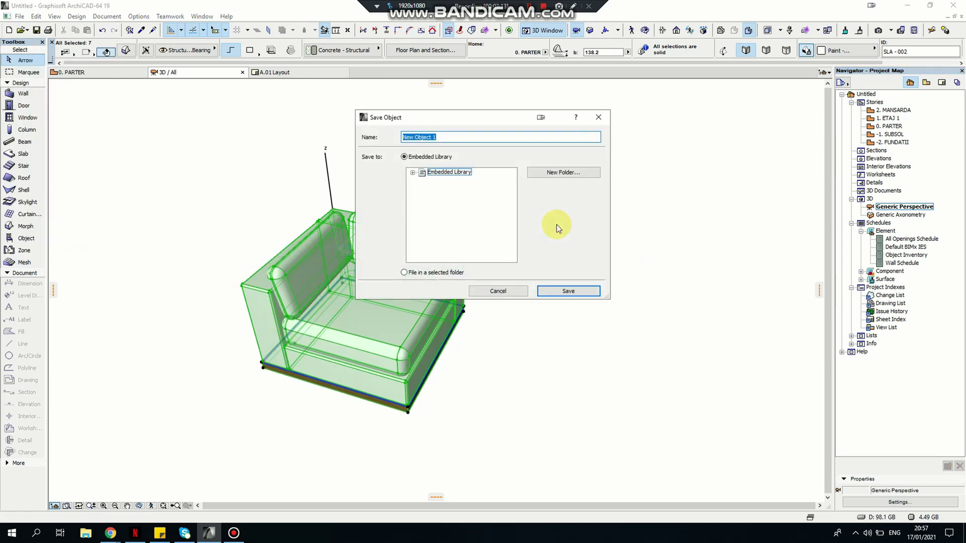
Name the object CORNER MODULE, save it to the Embedded Library with its basic settings as they are, and deselect the sofa
text(CORNER MODULE)
click(570, 292)
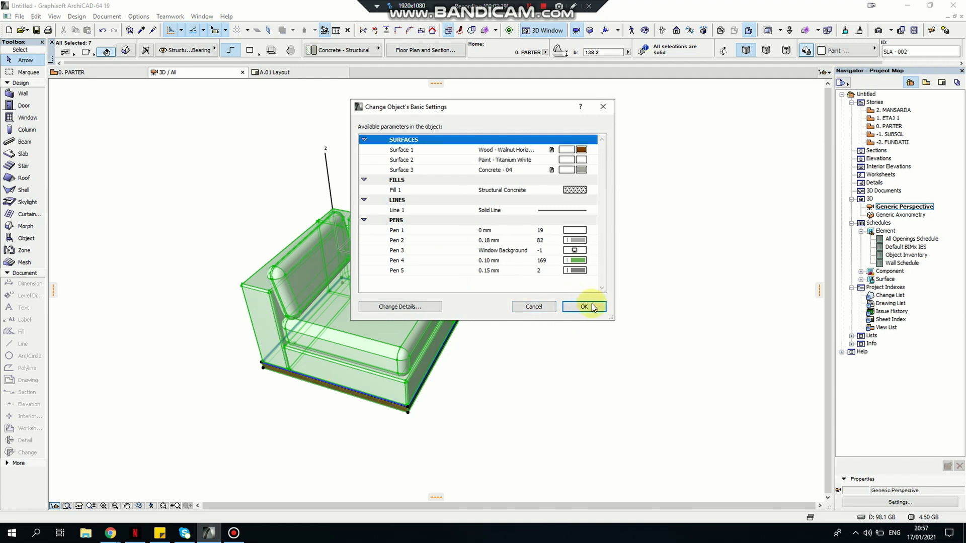
click(585, 306)
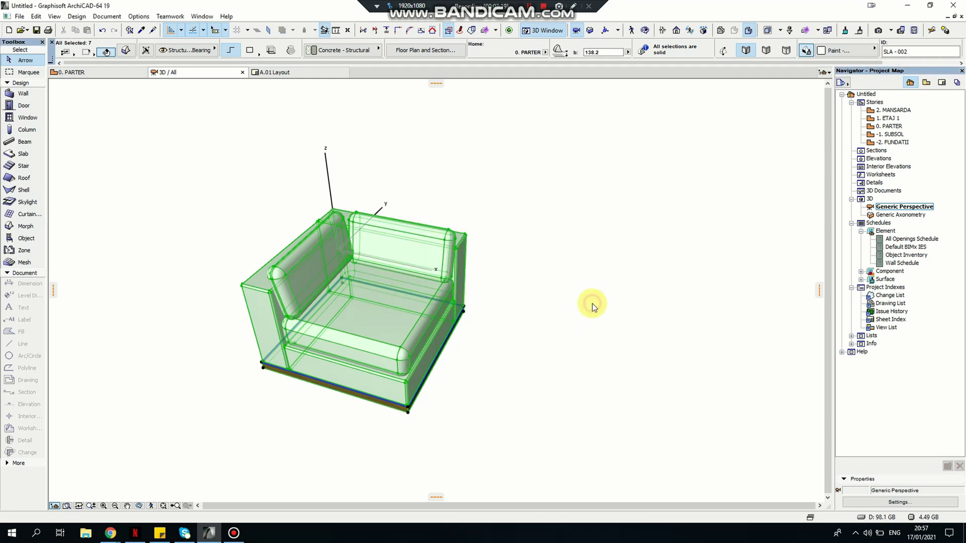
click(571, 326)
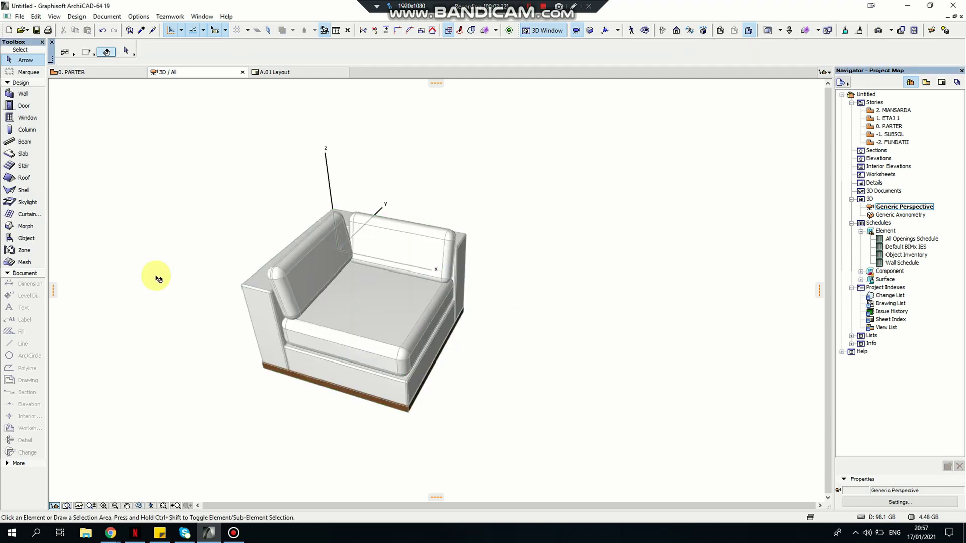
Place two CORNER MODULE library objects in the 3D view, spaced apart beside the original sofa module
click(27, 239)
click(602, 335)
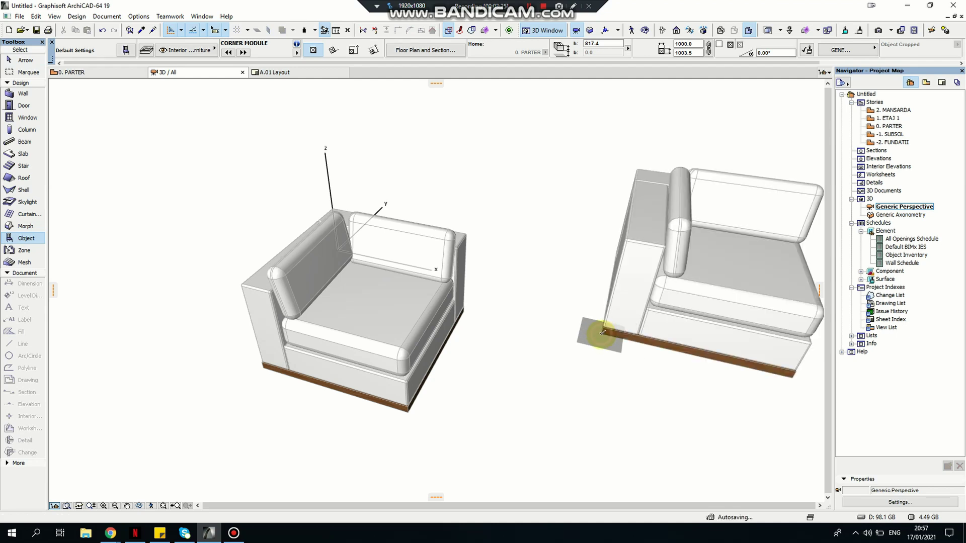
scroll(604, 358, up, 2)
middle_drag(579, 358, 401, 362)
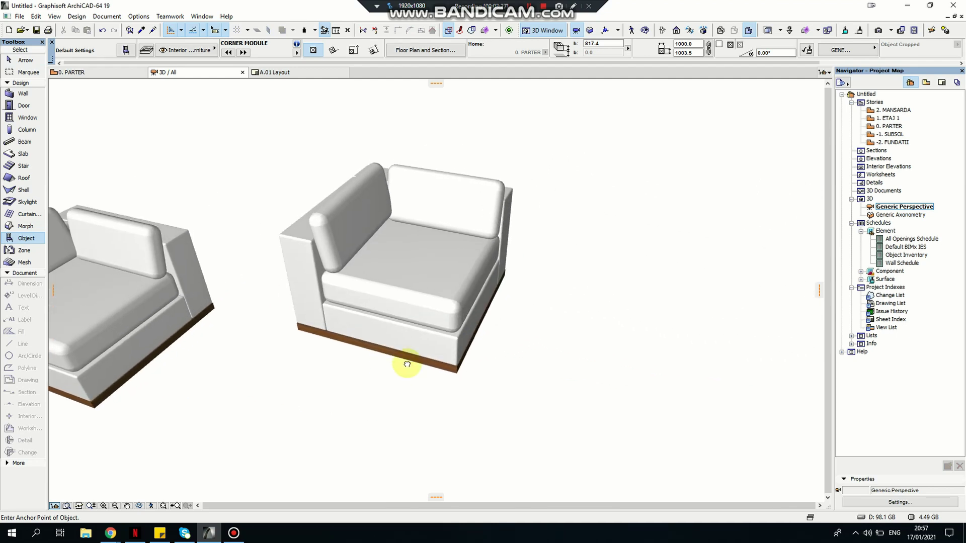
click(563, 320)
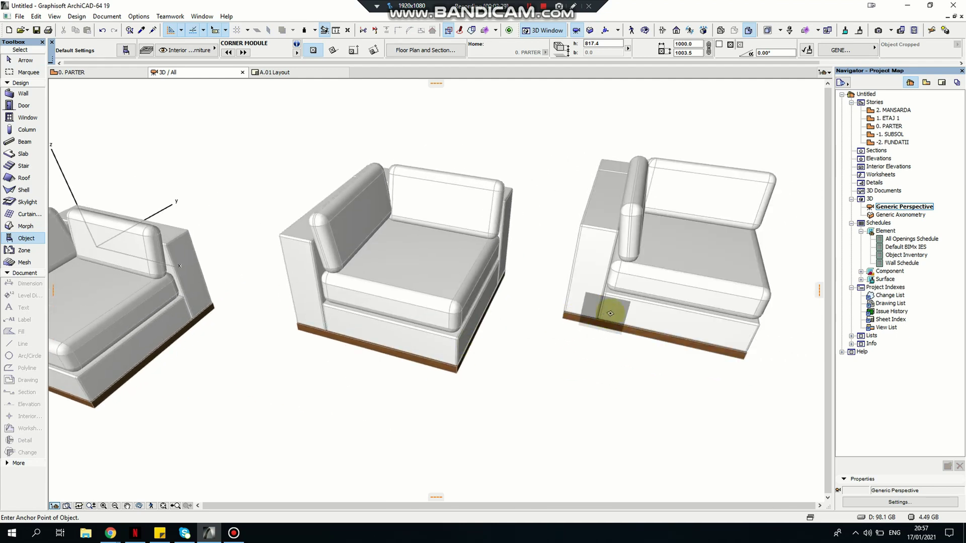
key(shift)
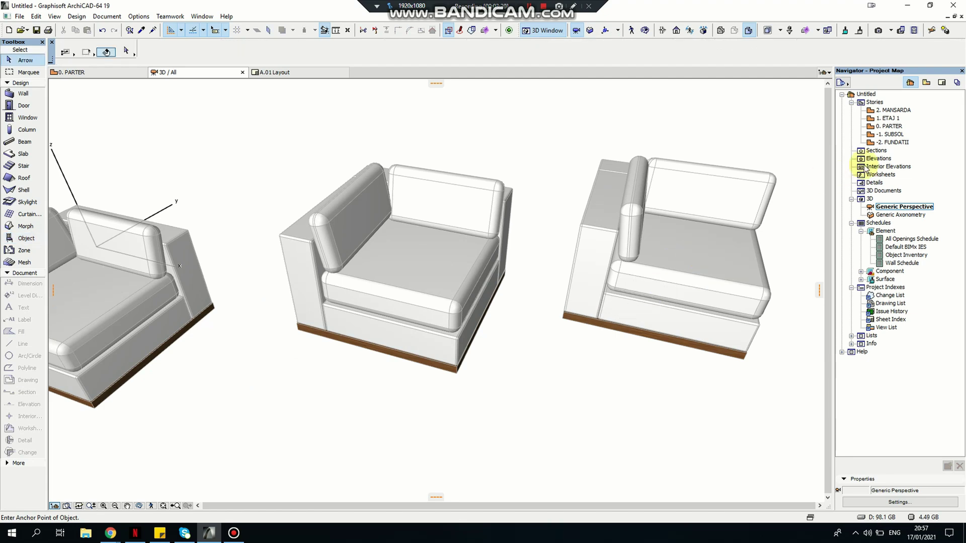
In the 0. PARTER floor plan, mirror a copy of the last placed corner module about a vertical axis
double_click(886, 127)
scroll(395, 277, down, 5)
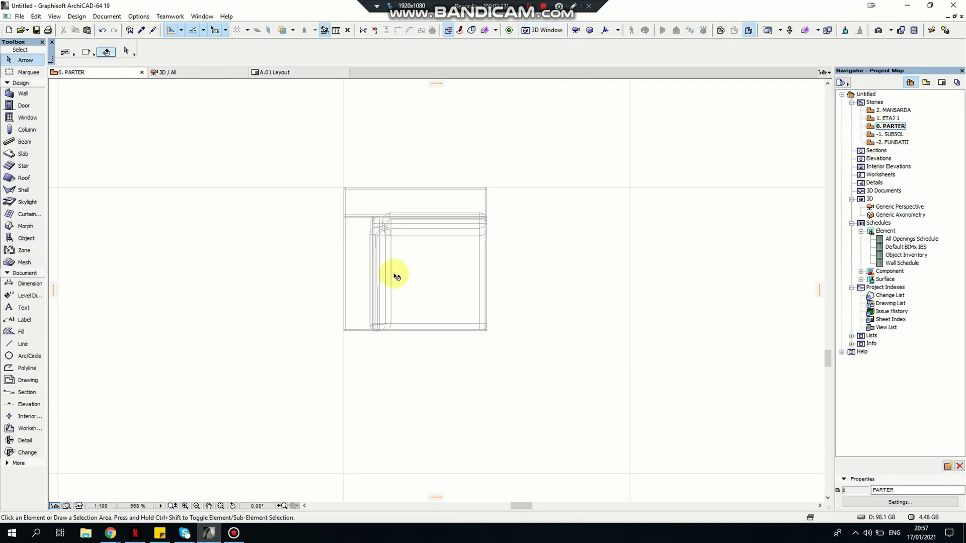
middle_drag(600, 280, 491, 276)
scroll(491, 277, up, 3)
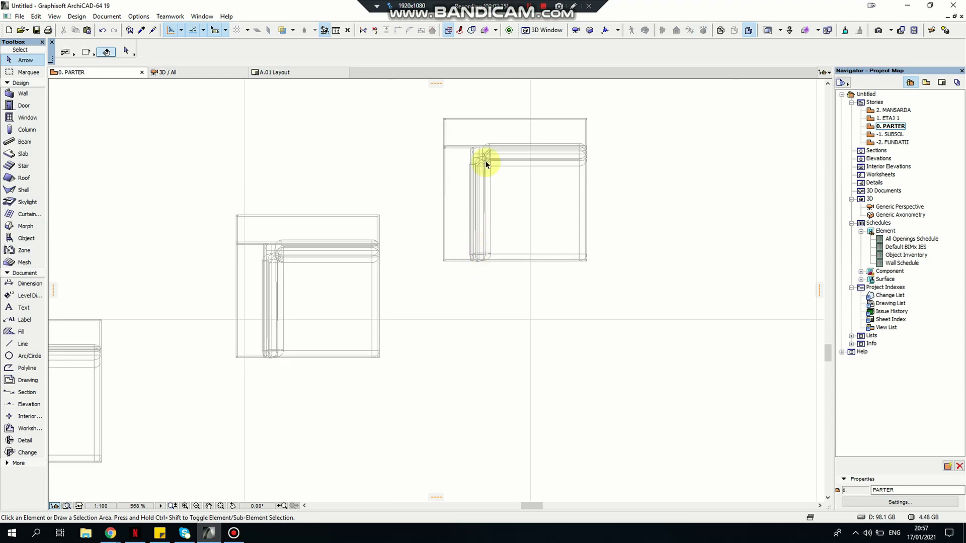
click(481, 141)
click(437, 121)
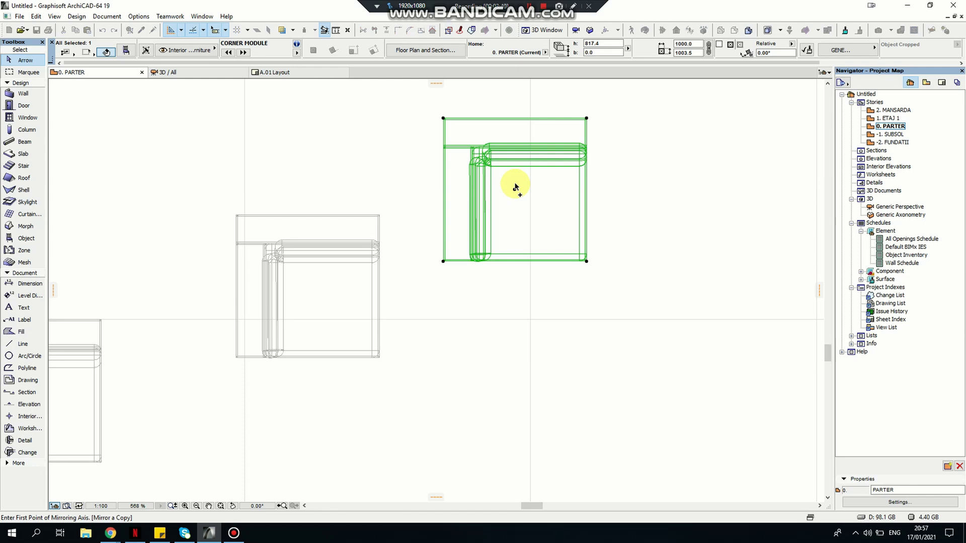
click(658, 189)
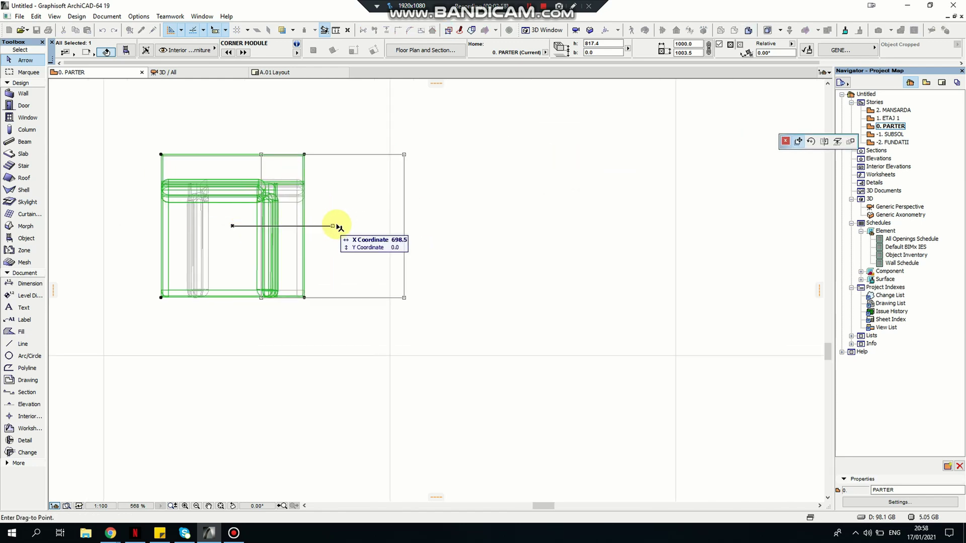
Move the mirrored copy horizontally against the open side of its source module to form a two-seat sofa, and return to the 3D perspective
click(378, 225)
click(571, 222)
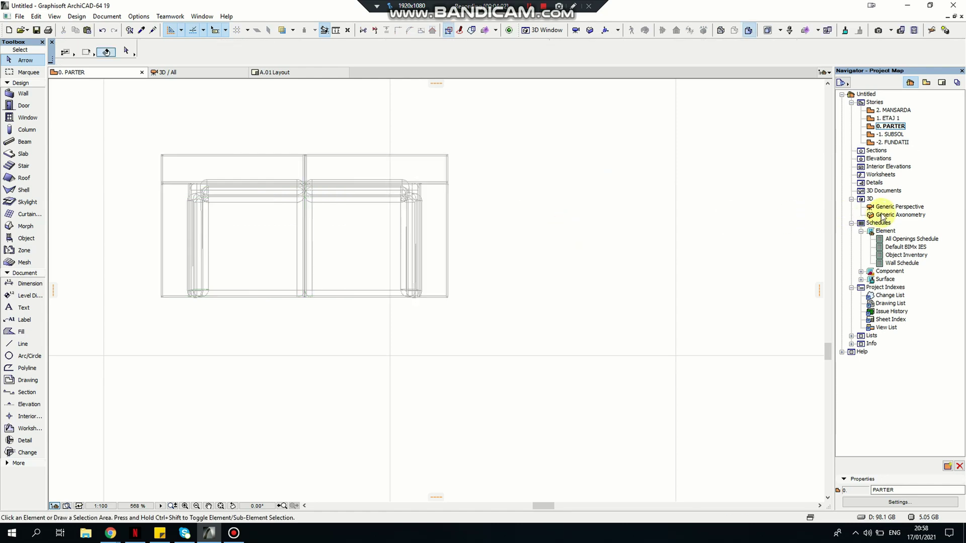
double_click(882, 217)
double_click(872, 209)
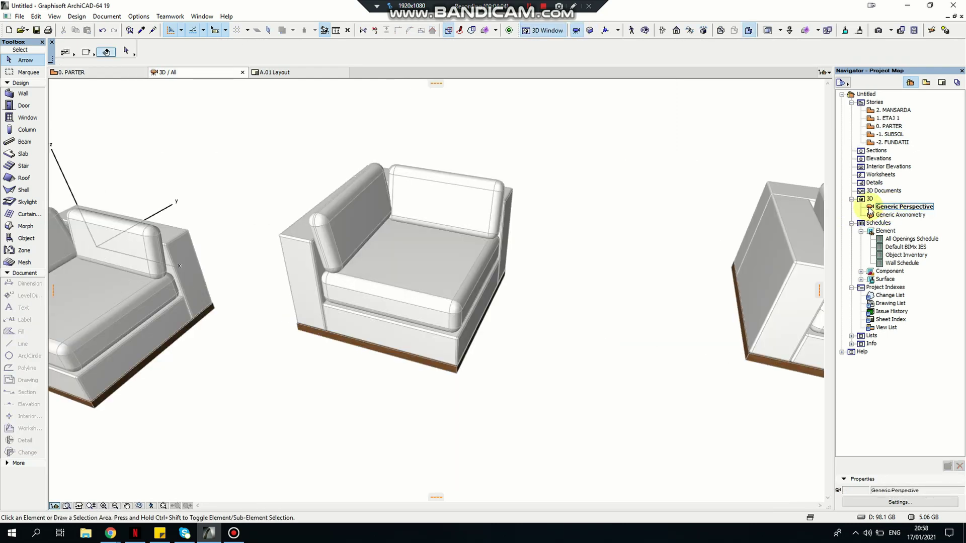
Inspect the assembled two-seat sofa in 3D from several angles, together with the separate corner modules
shift+middle_drag(431, 291, 237, 216)
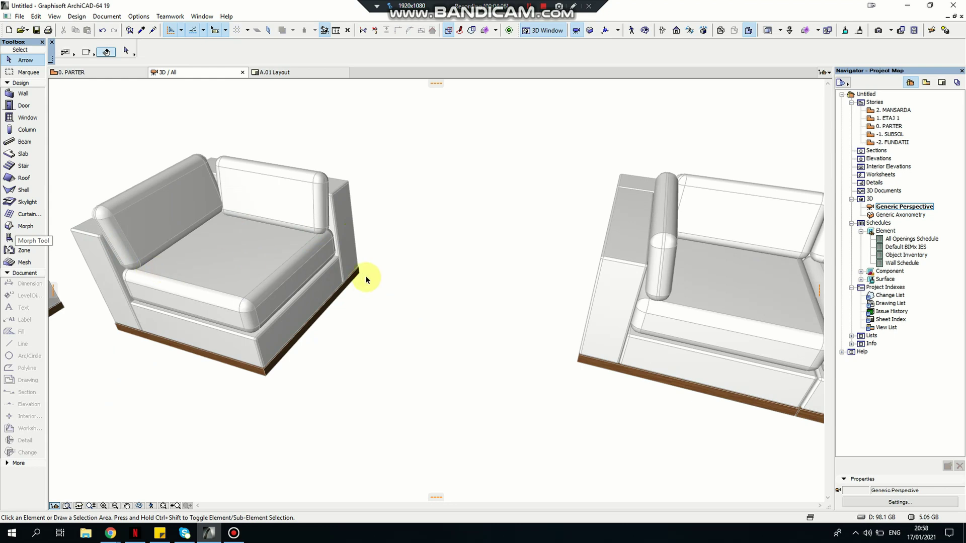
scroll(458, 325, down, 3)
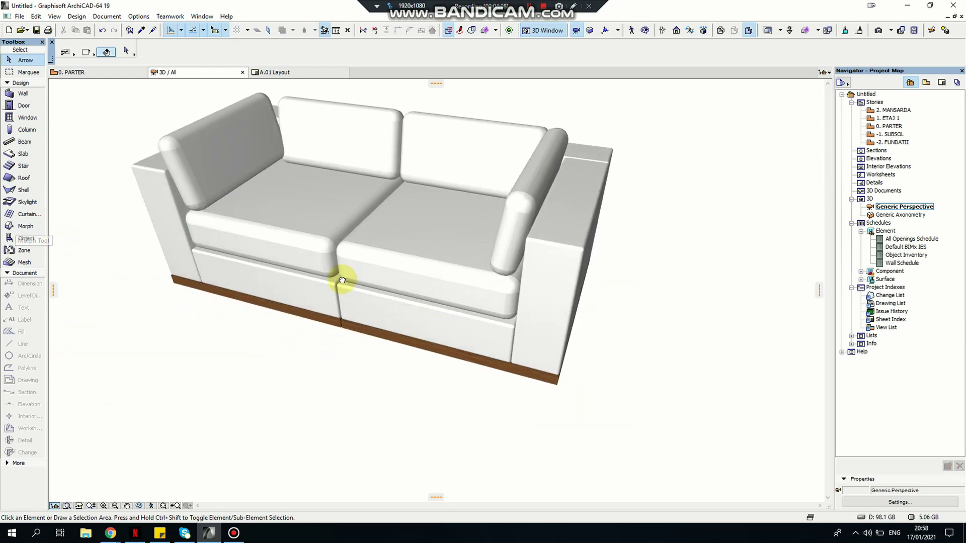
click(139, 506)
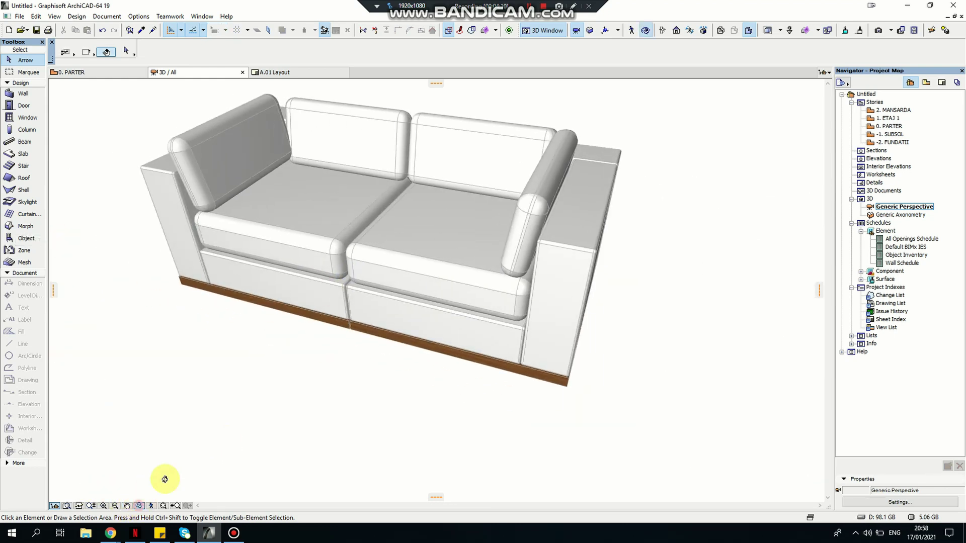
drag(162, 479, 227, 412)
drag(265, 379, 360, 352)
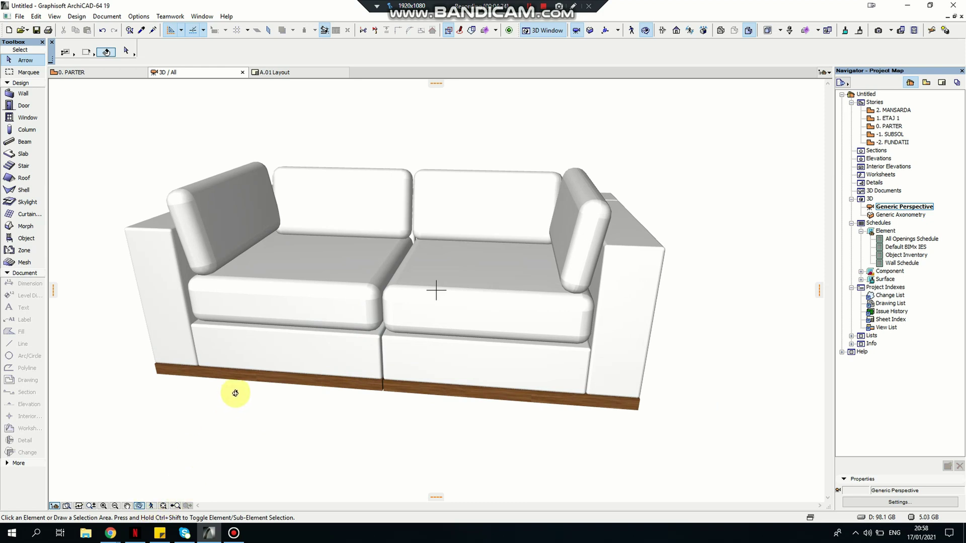
click(264, 362)
scroll(356, 309, down, 4)
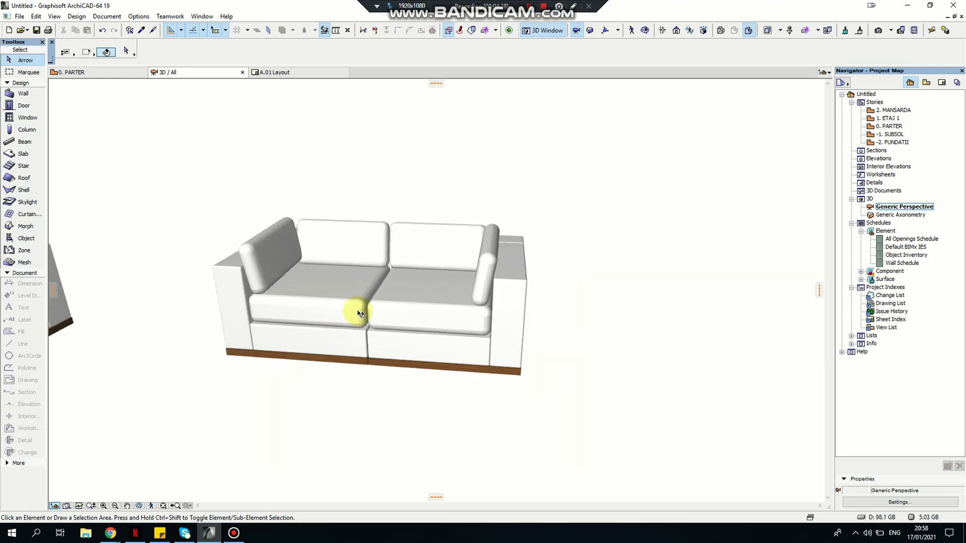
click(235, 533)
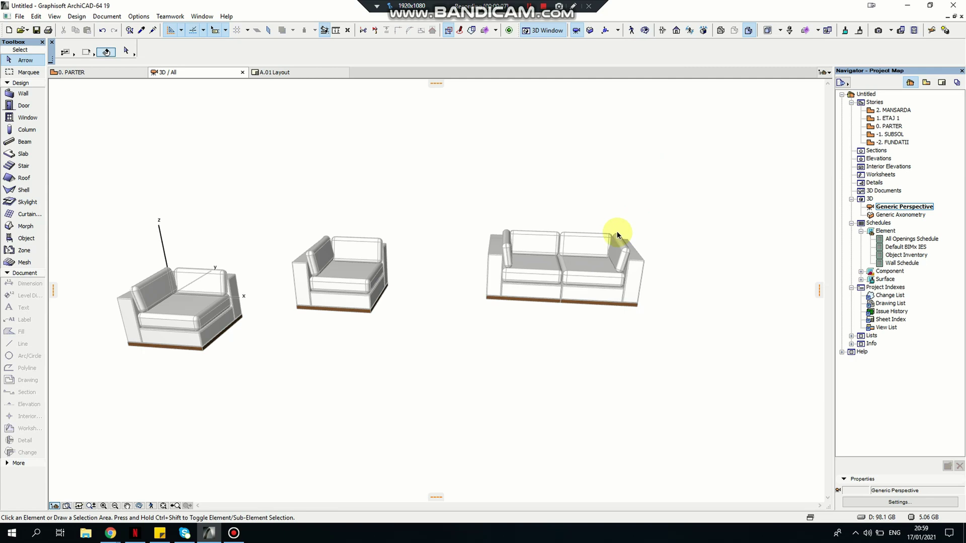
mouse_move(618, 235)
shift+middle_down()
mouse_move(554, 274)
mouse_move(430, 274)
mouse_move(466, 291)
mouse_move(630, 254)
mouse_move(679, 300)
mouse_move(662, 309)
shift+middle_up()
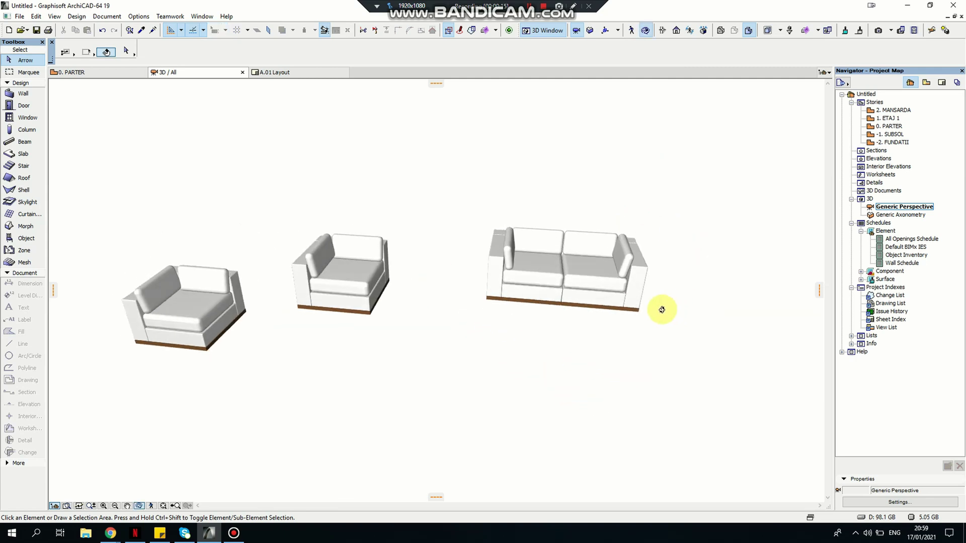